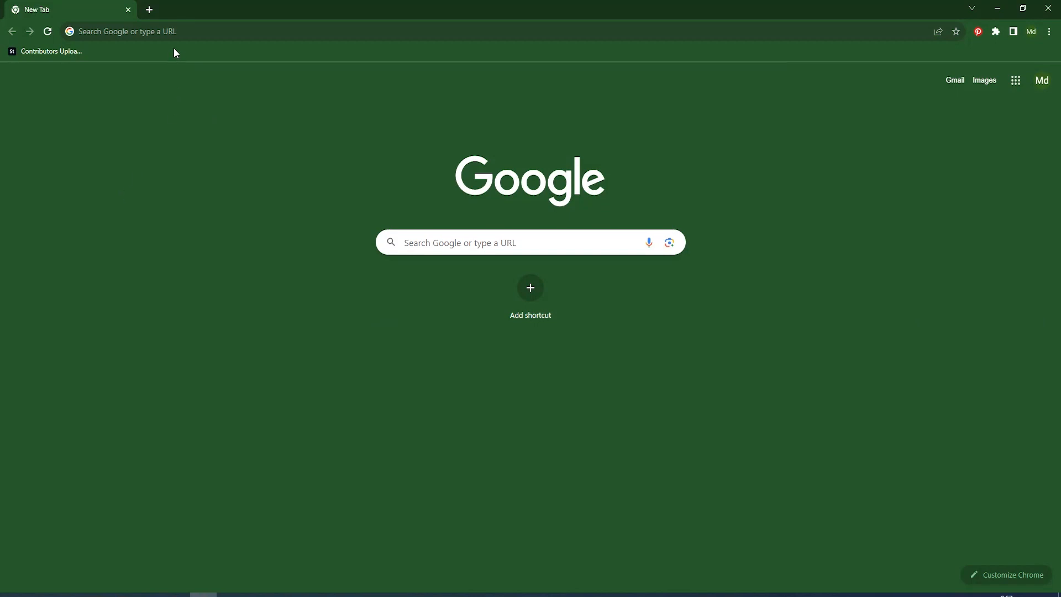
- Search Google for "love pik", open the Lovepik site and go to its contributor upload system
left_click(182, 34)
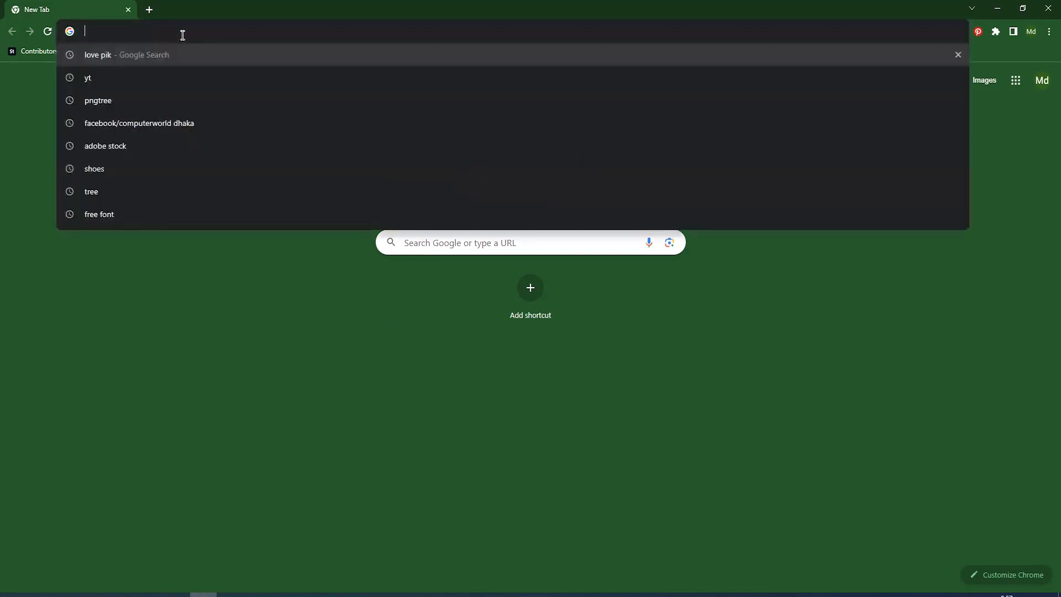
type("love pik")
key("Return")
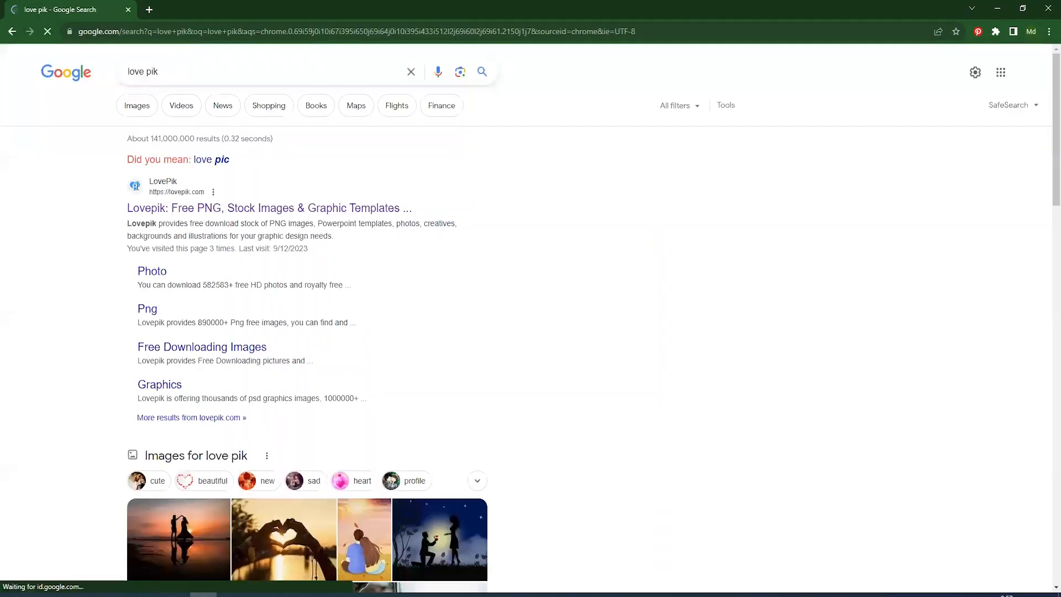
left_click(185, 208)
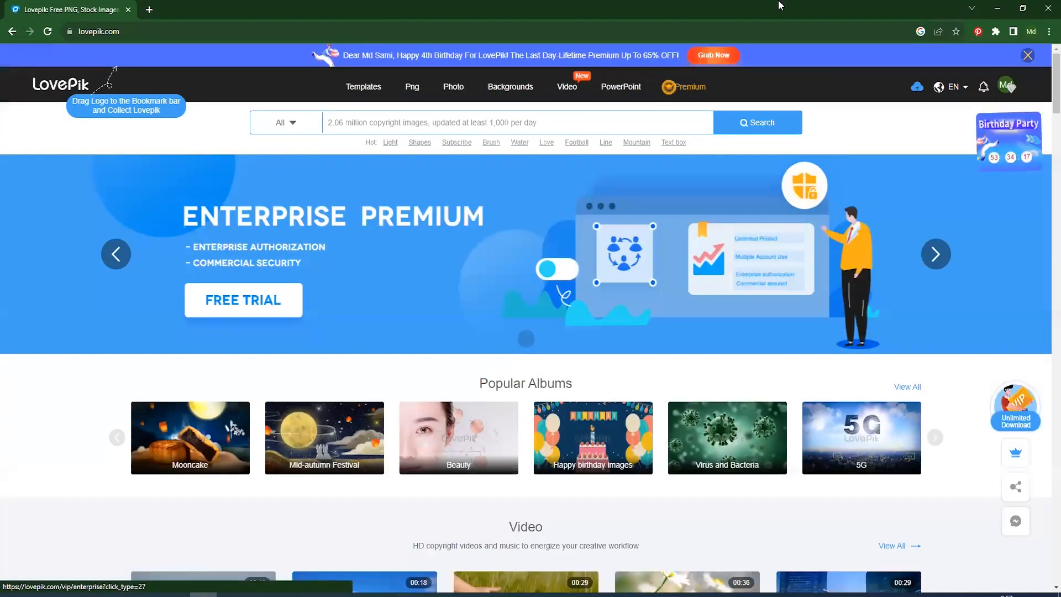
left_click(915, 88)
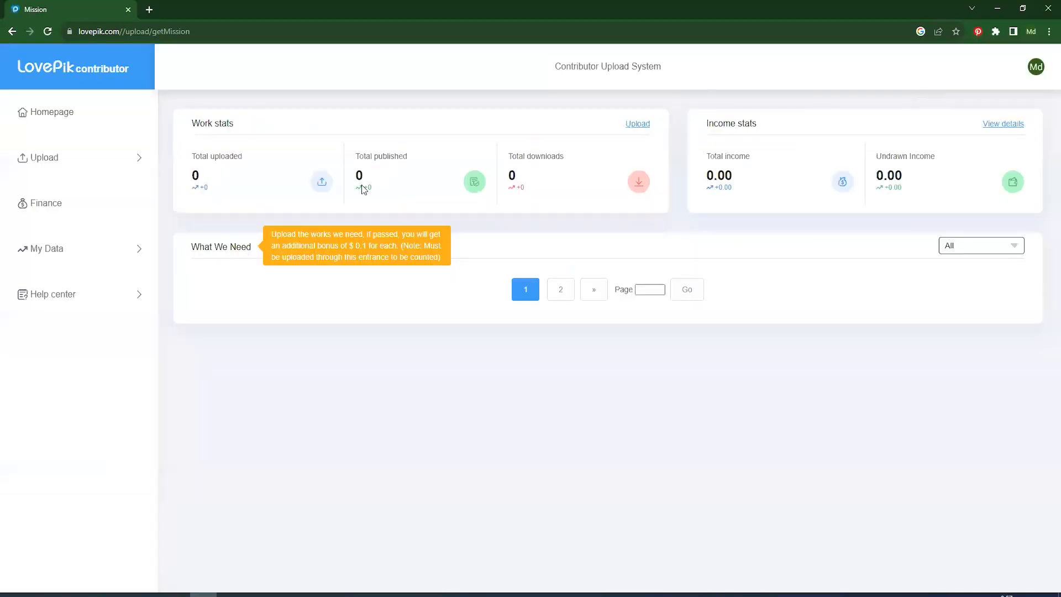
- Start a new work upload and open the upload form for the Templates category
left_click(106, 160)
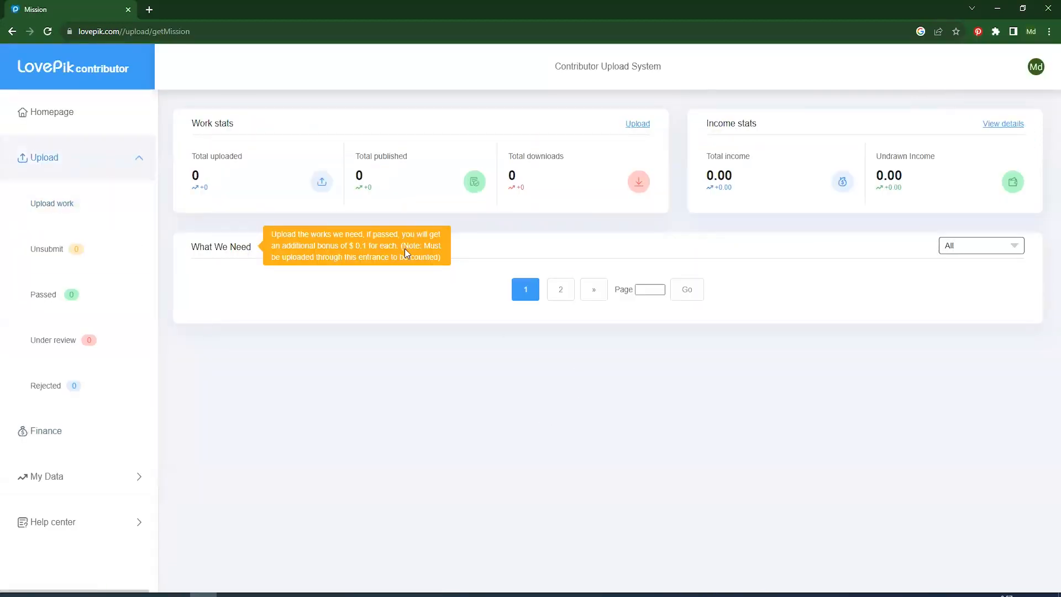
left_click(643, 133)
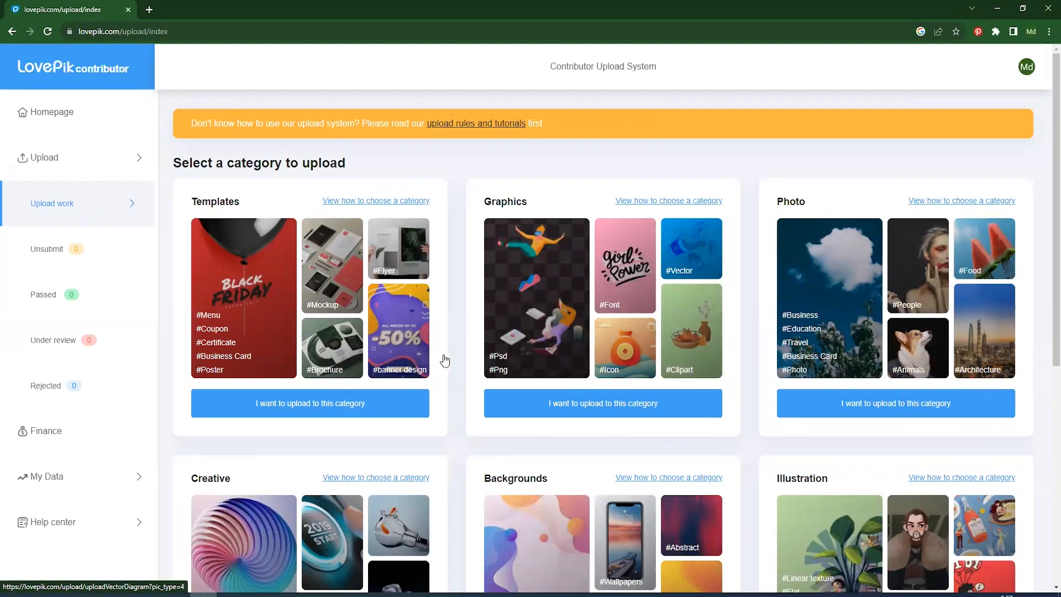
left_click(329, 406)
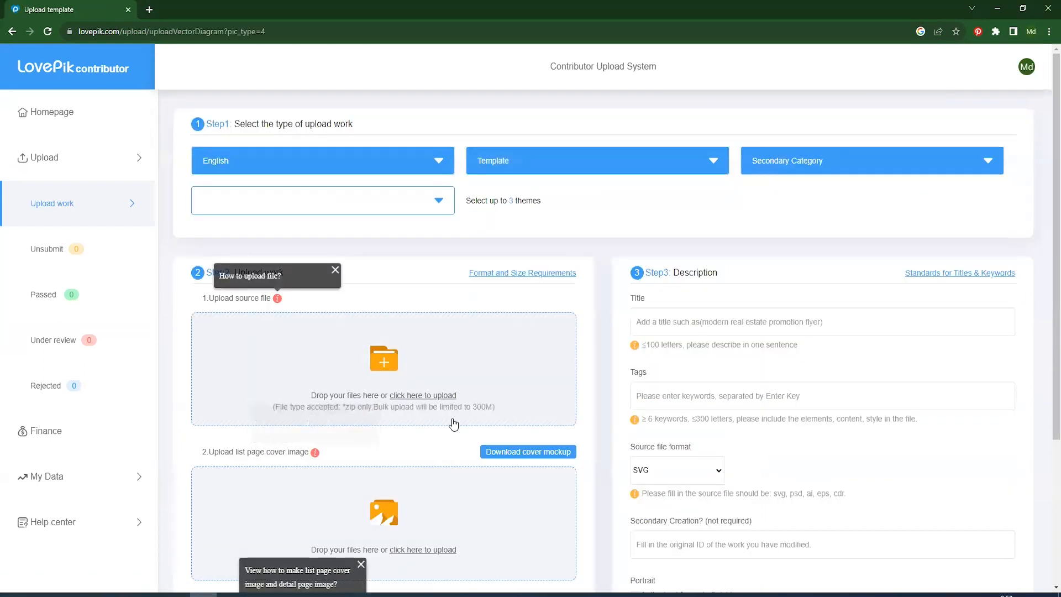
- Review the template upload form's source file, cover image, detail image and description sections, closing the help tooltips
scroll(457, 421, "down", 2)
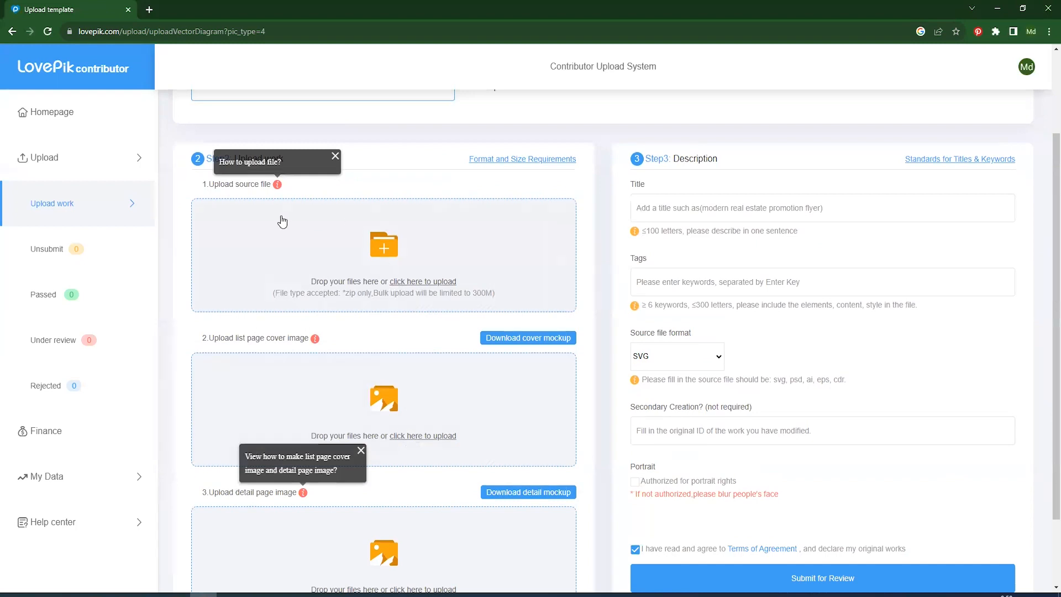
scroll(437, 337, "down", 2)
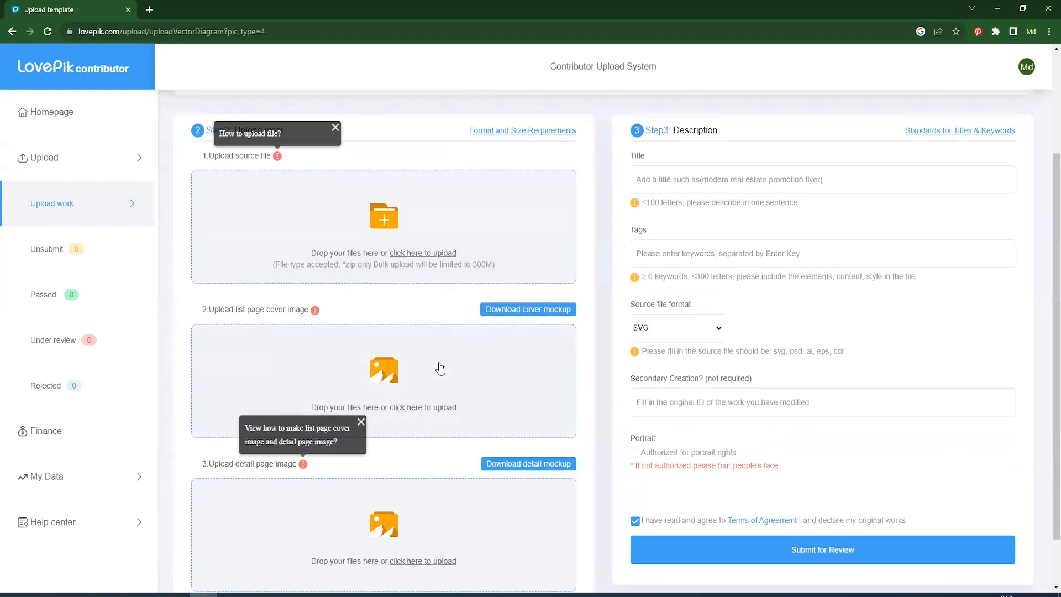
left_click(360, 363)
scroll(386, 315, "up", 3)
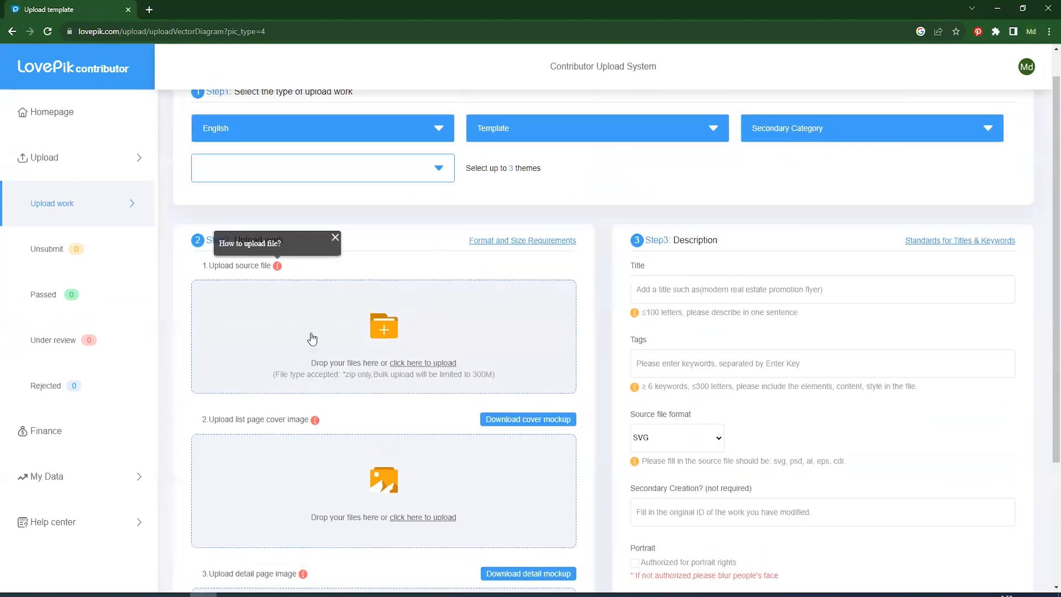
left_click(336, 238)
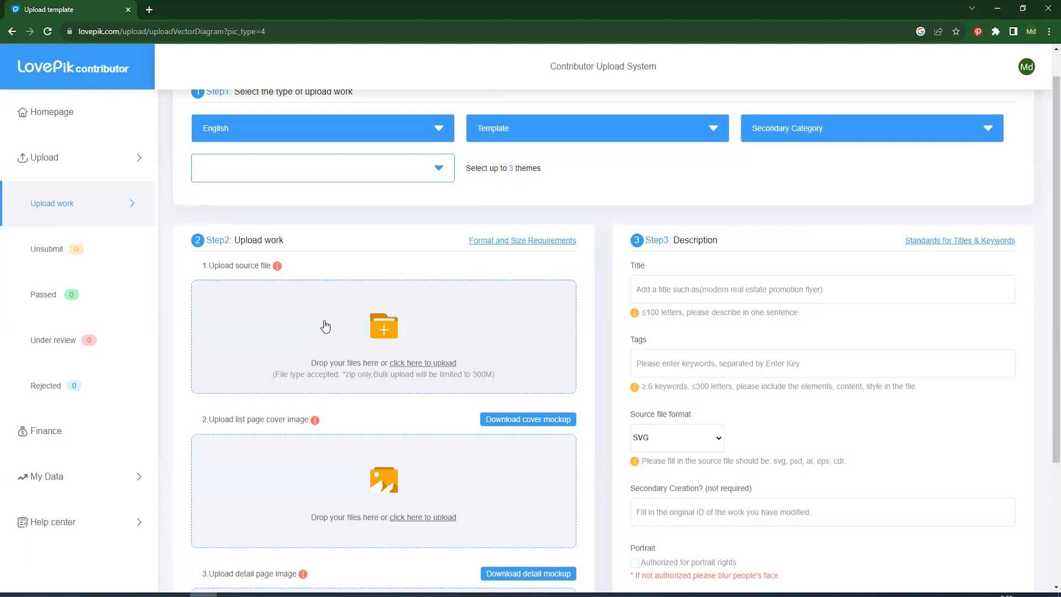
scroll(337, 343, "down", 1)
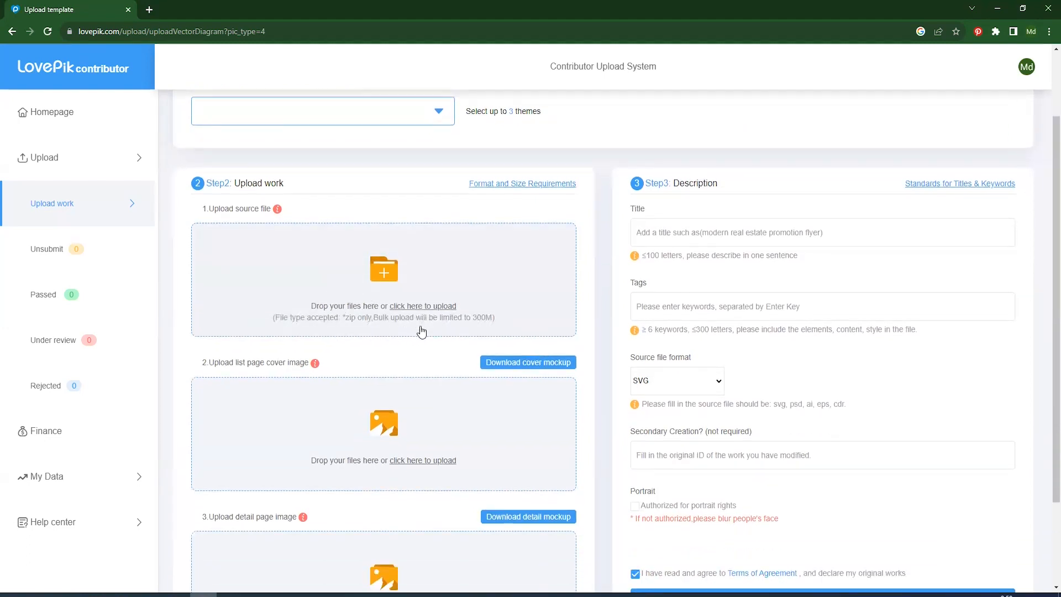
scroll(421, 330, "down", 1)
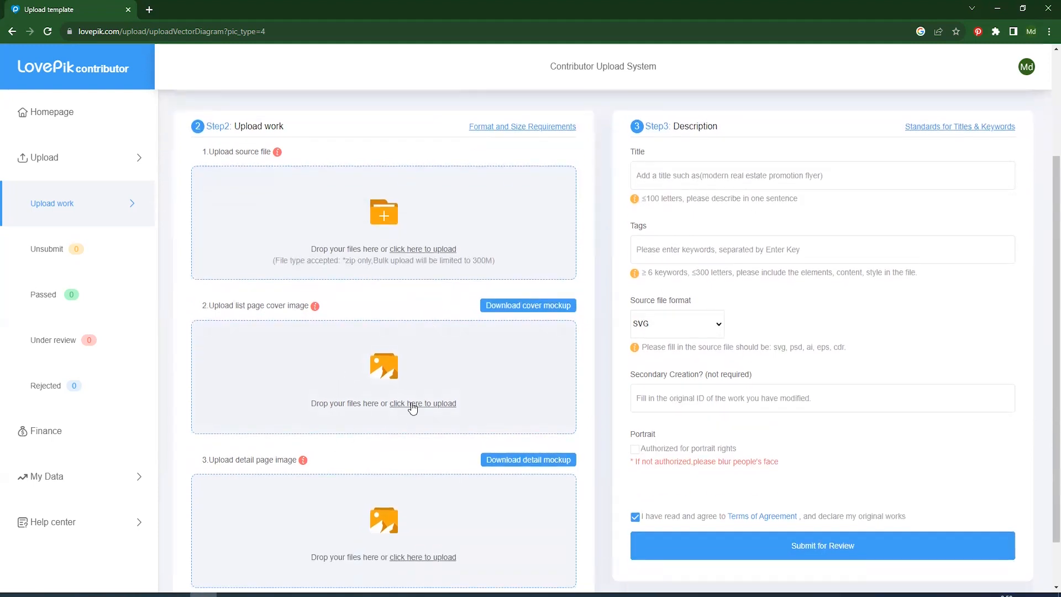
scroll(395, 400, "down", 1)
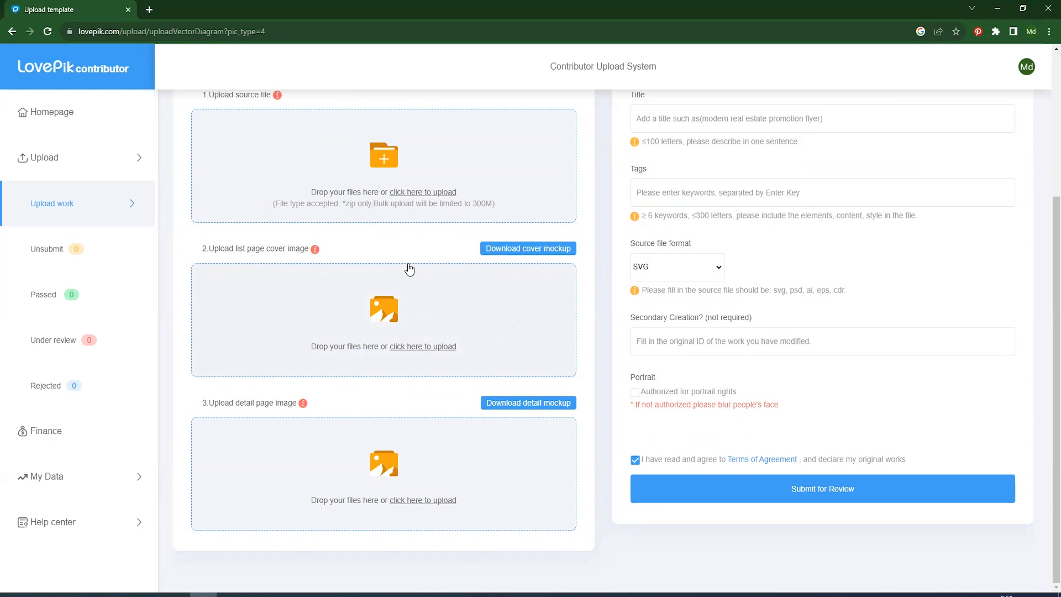
- Switch to the desktop, open the Flyer Illustrator file from Graphicriver's nested Uplode File folders, and dismiss the missing fonts notice
left_click(998, 10)
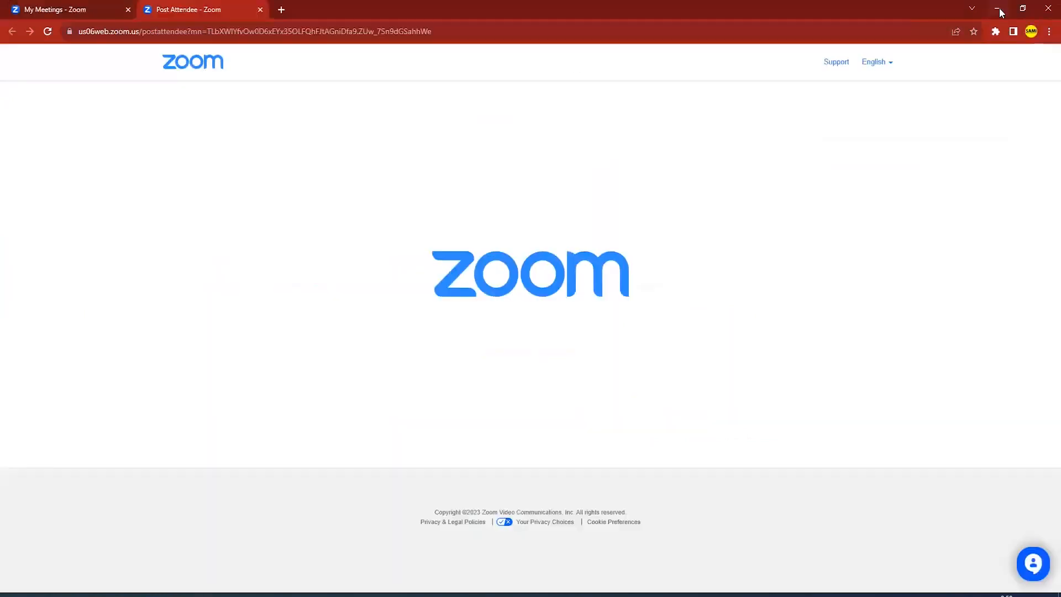
left_click(998, 10)
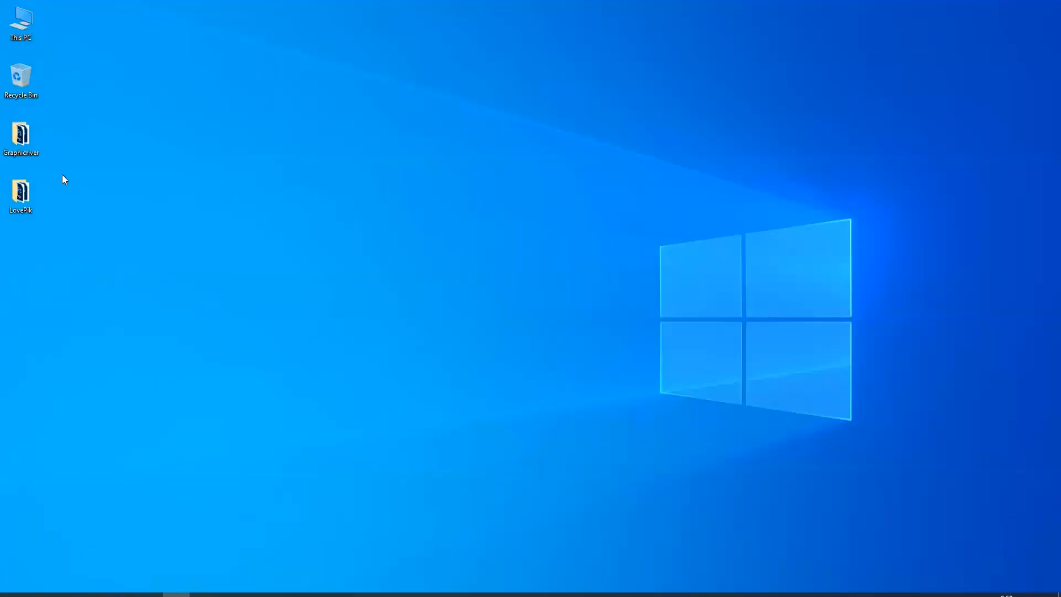
double_click(47, 152)
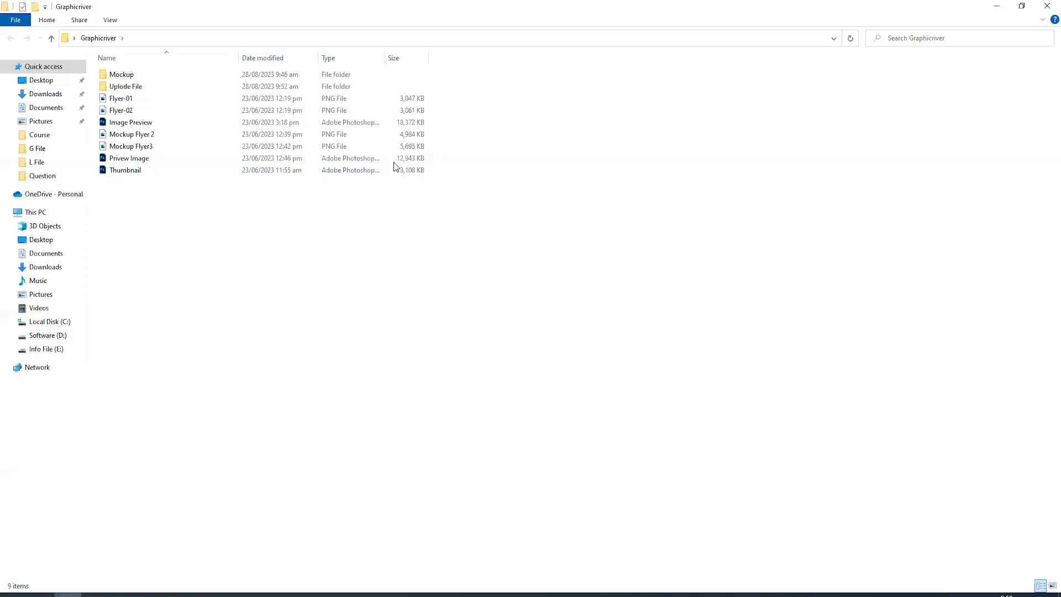
left_click(1052, 585)
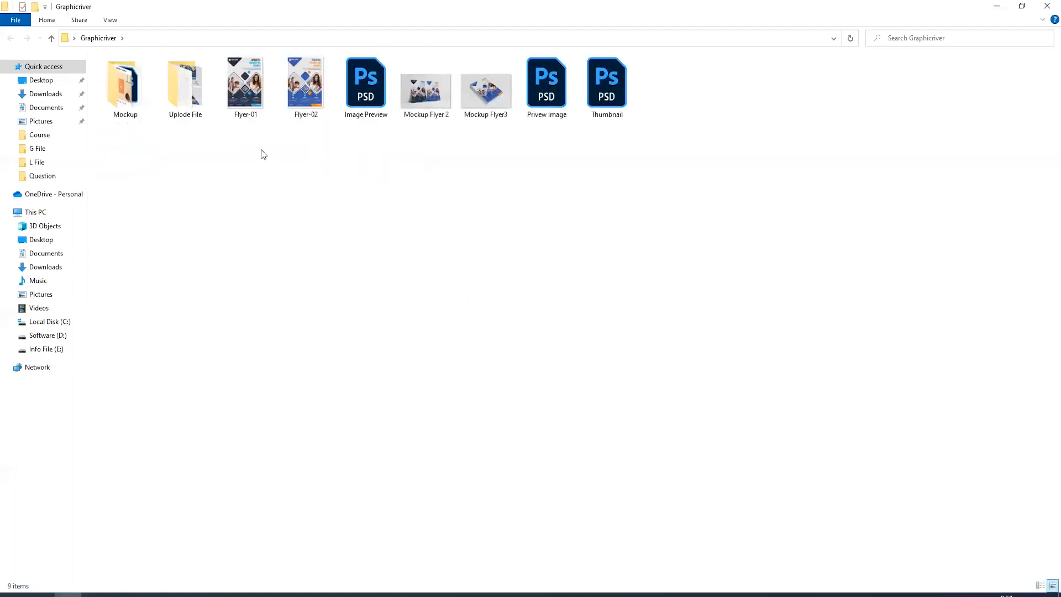
double_click(185, 86)
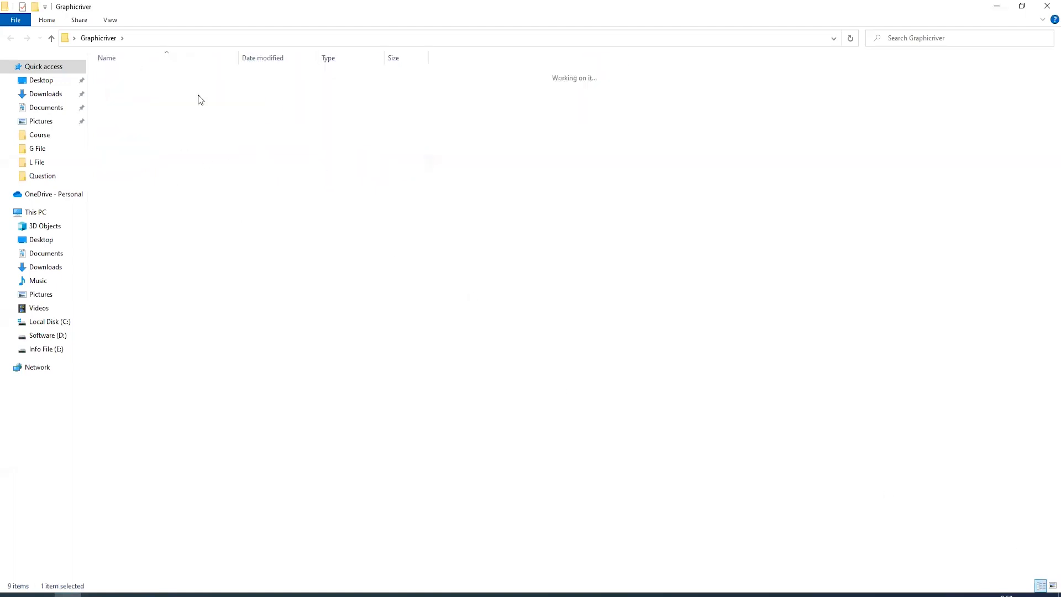
double_click(121, 87)
left_click(1052, 586)
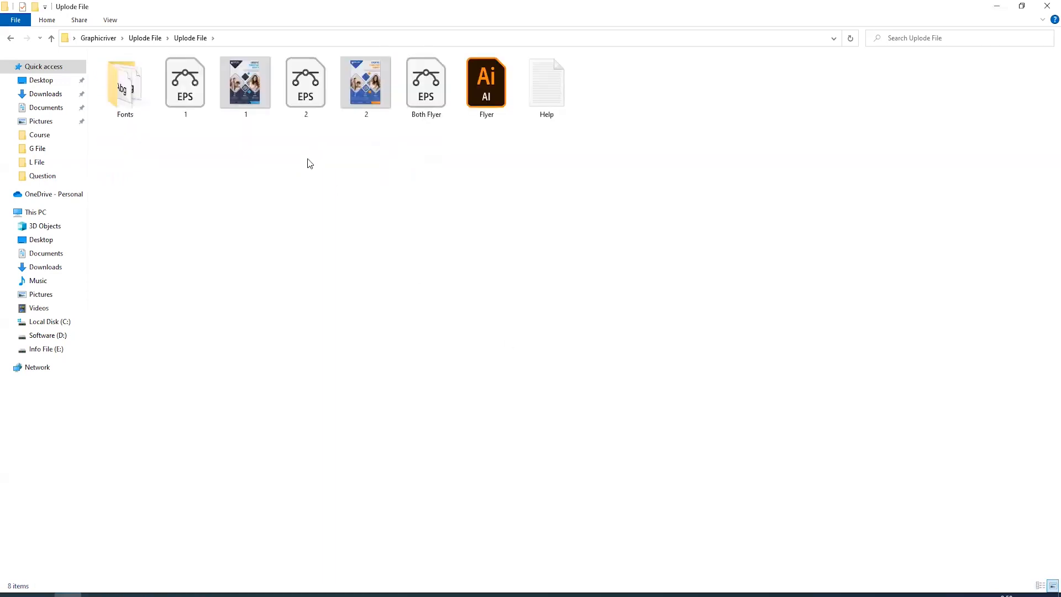
double_click(483, 101)
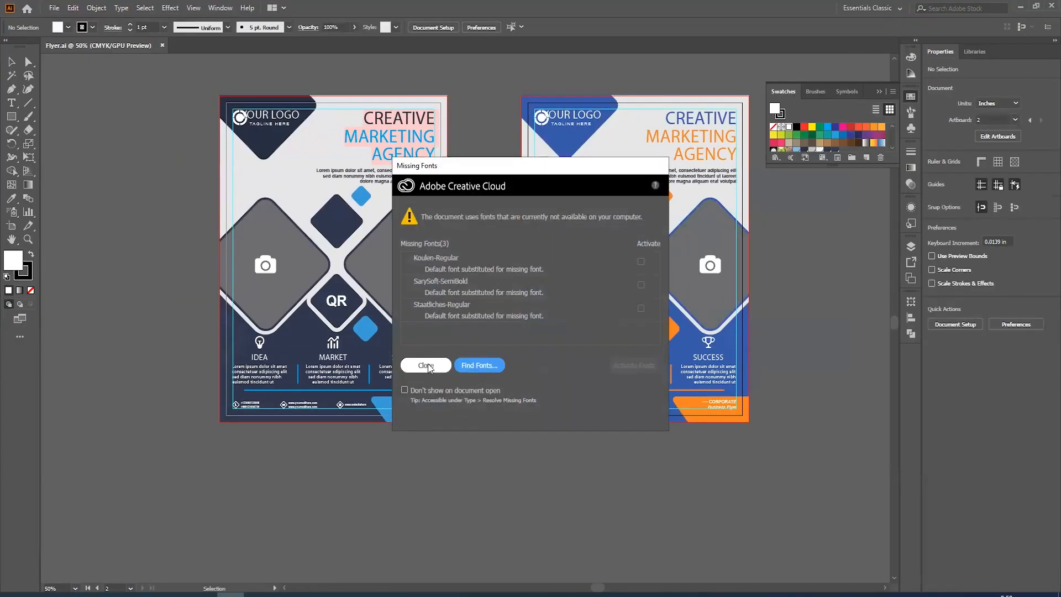
left_click(425, 365)
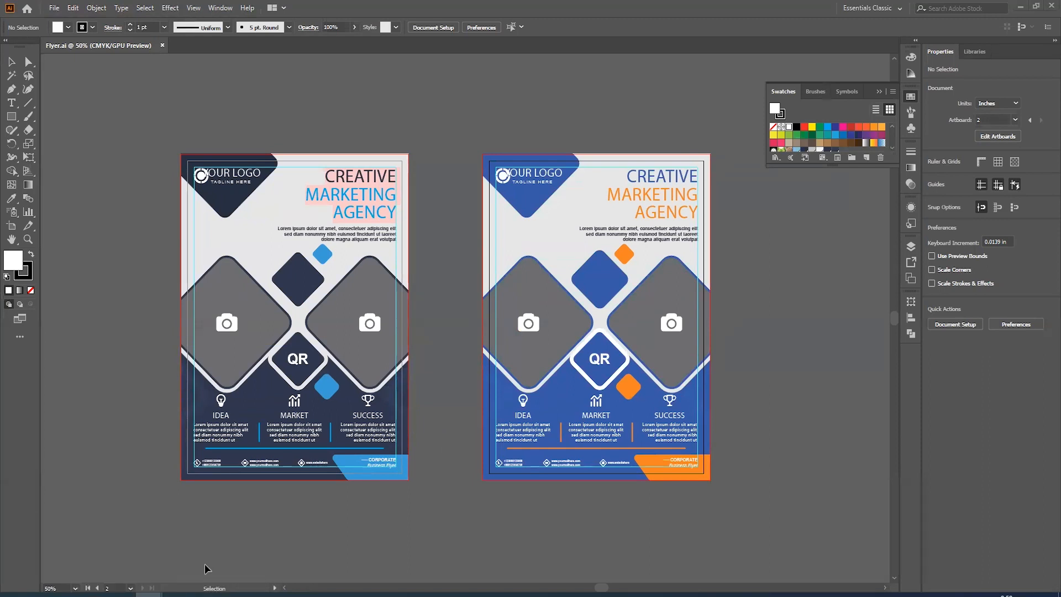
- Release the clipping mask on the blue and orange flyer
key("ctrl+plus")
right_click(521, 210)
left_click(574, 303)
left_click(376, 149)
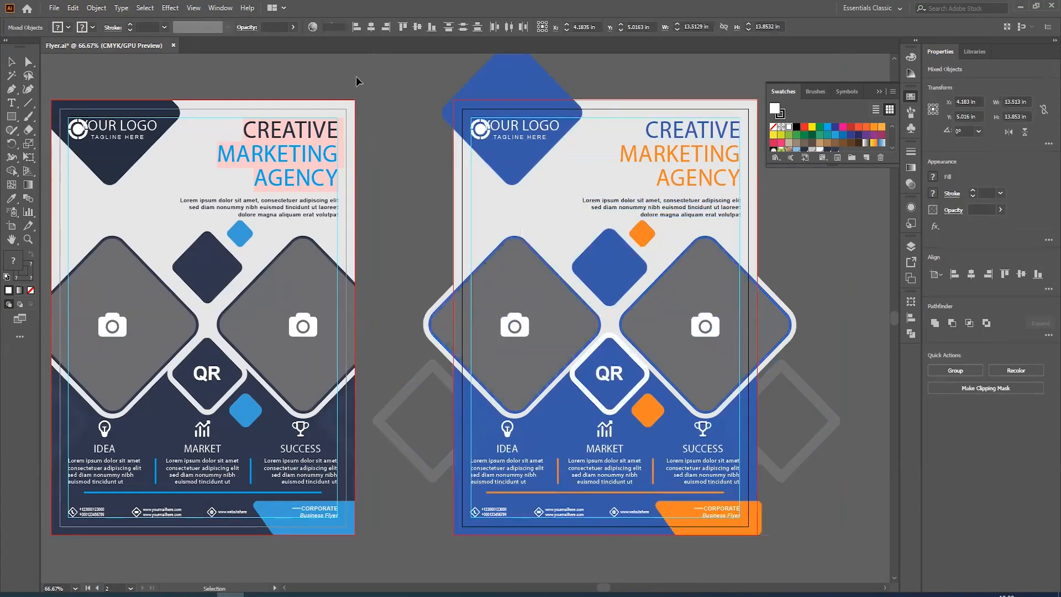
- Ungroup the logo on the blue flyer and move its name and tagline text clear of the round icon
scroll(379, 166, "up", 1)
scroll(463, 188, "up", 2)
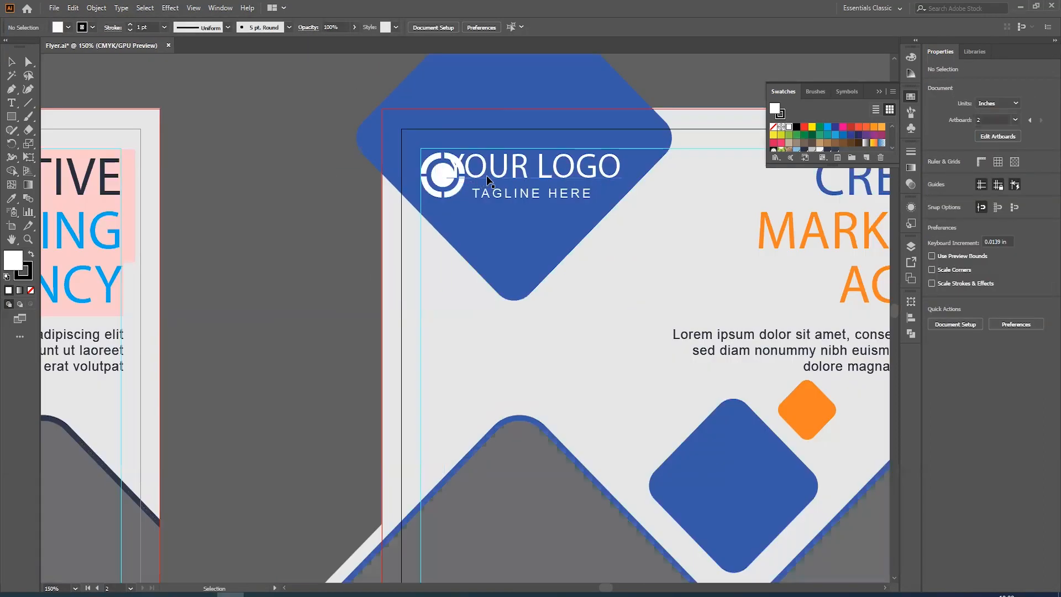
left_click(472, 189)
right_click(473, 190)
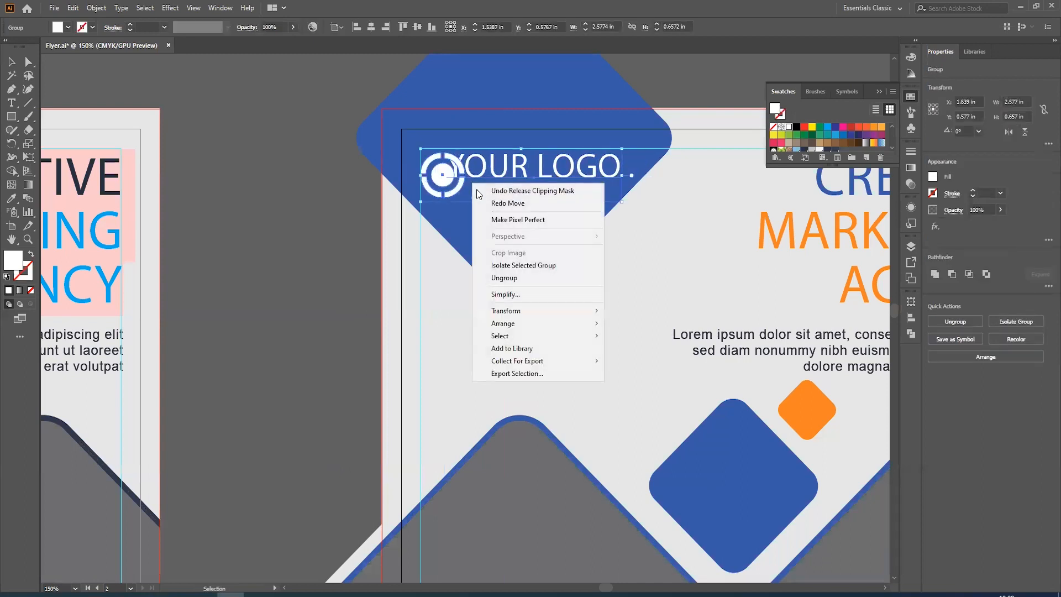
left_click(504, 278)
left_click(383, 277)
left_click_drag(483, 197, 503, 201)
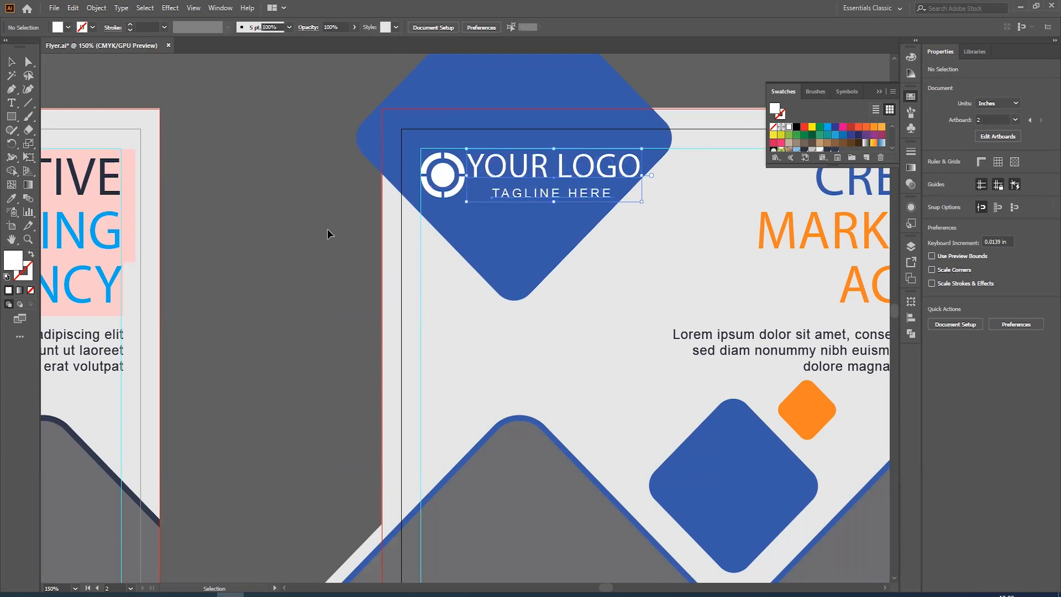
- Examine both flyer layouts up close, including the spacing between the dark flyer's paragraph and its small blue diamond
scroll(354, 238, "down", 4)
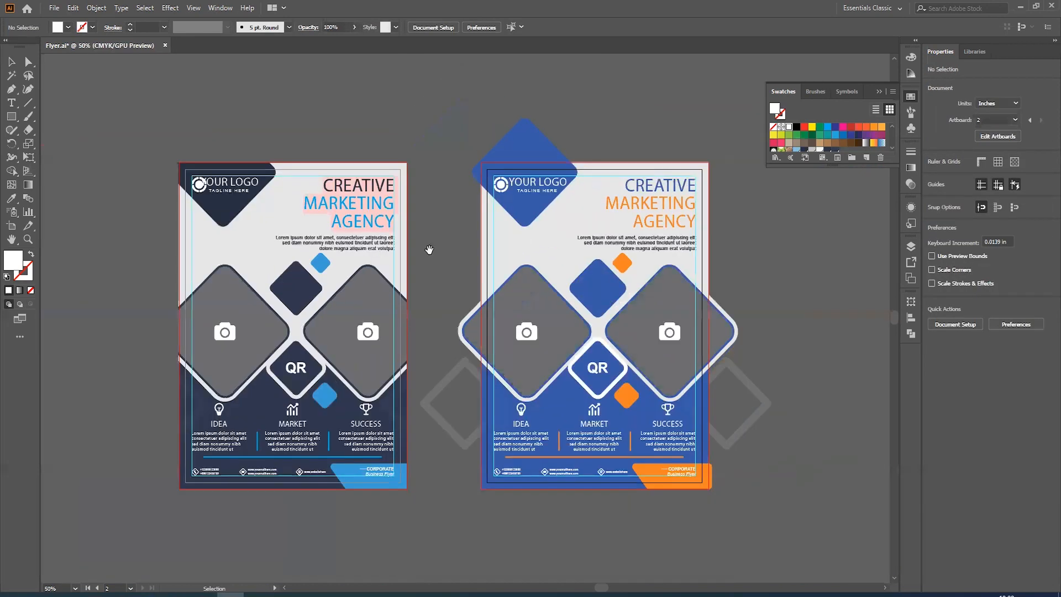
left_click_drag(531, 237, 480, 213)
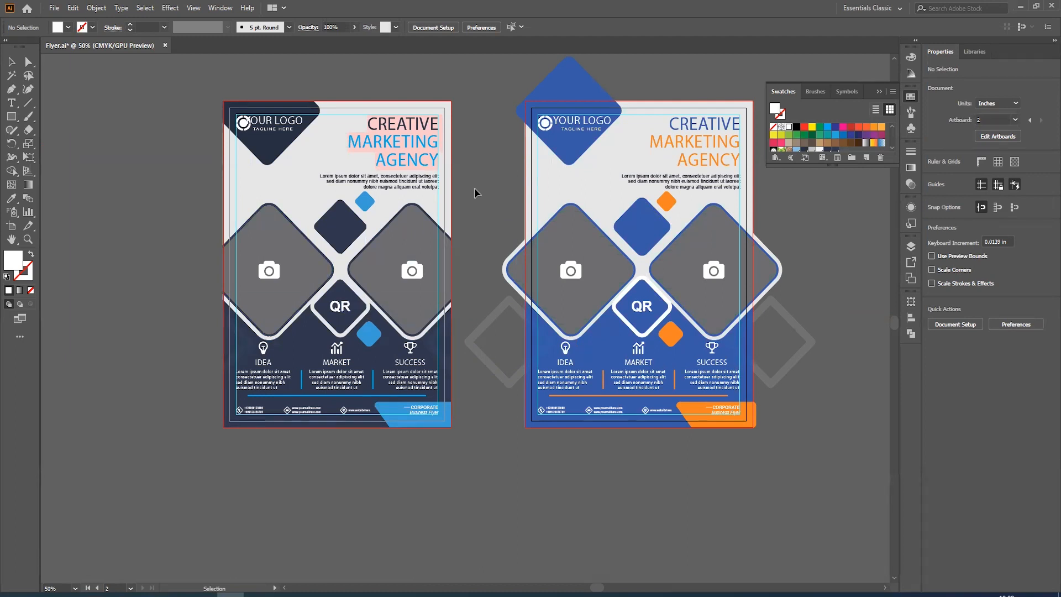
scroll(287, 160, "up", 4)
scroll(332, 199, "down", 4)
left_click_drag(455, 196, 476, 199)
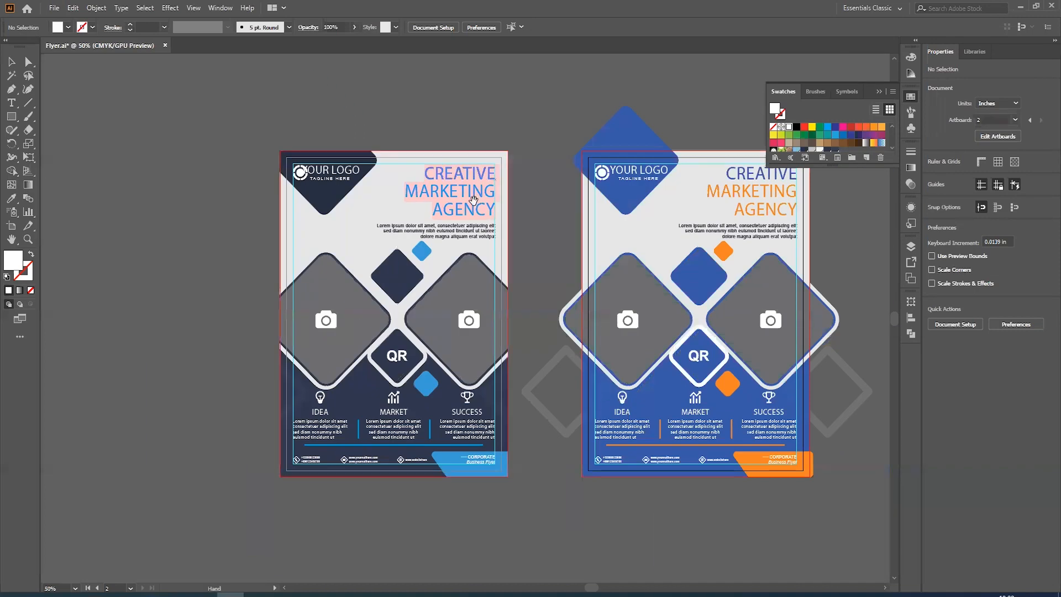
key("ctrl+1")
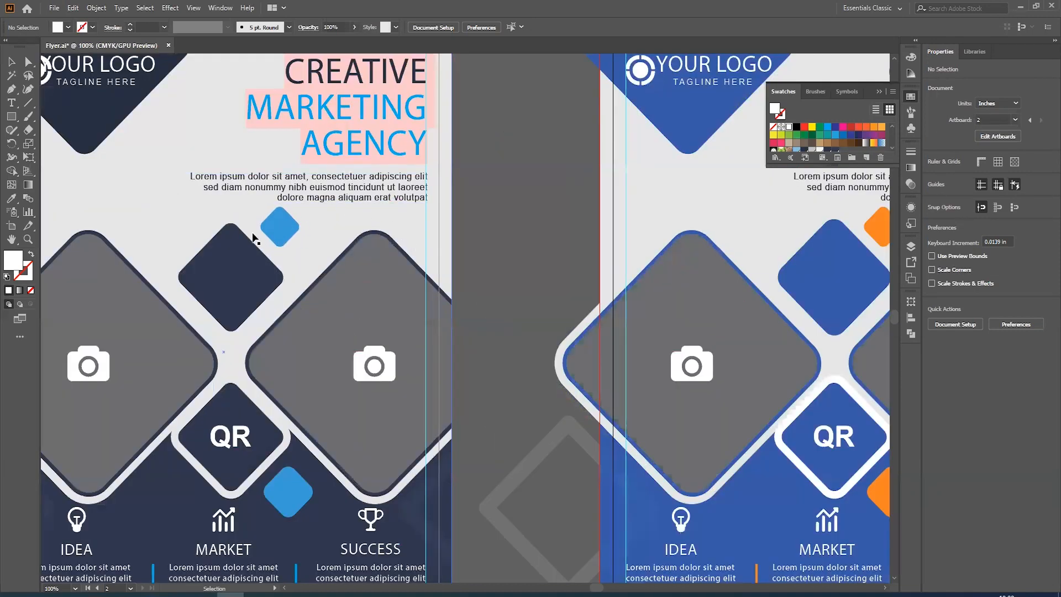
scroll(293, 213, "up", 3)
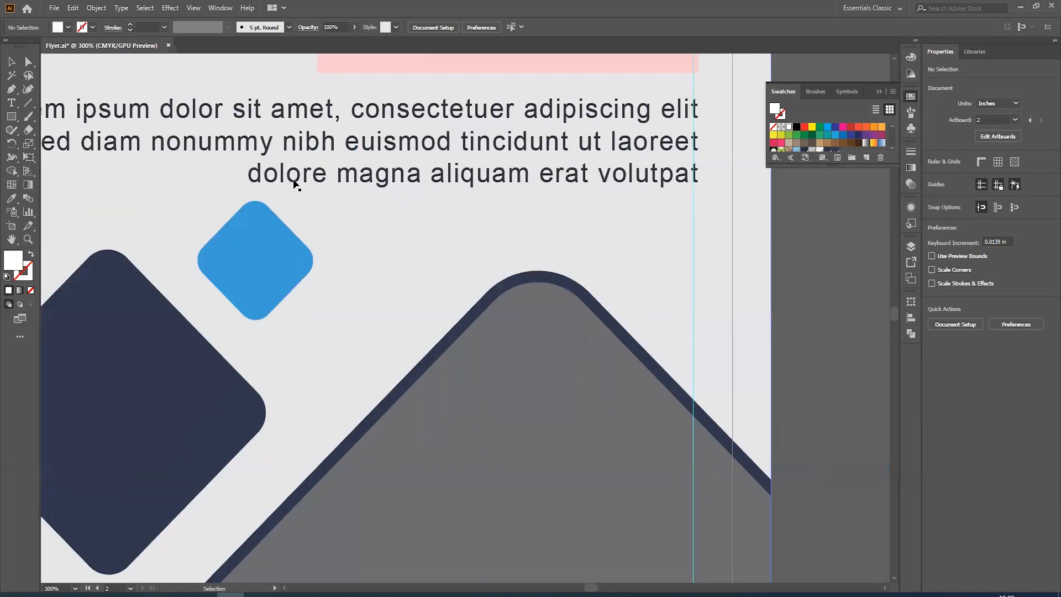
scroll(293, 193, "up", 1)
left_click(293, 192)
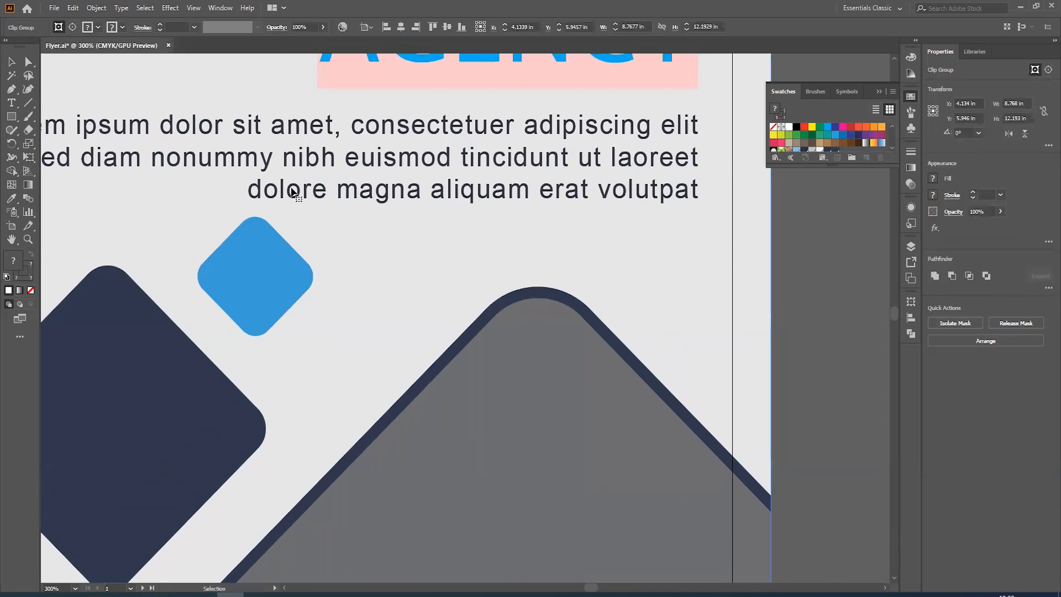
scroll(335, 201, "down", 1)
scroll(336, 201, "down", 5)
scroll(483, 205, "right", 3)
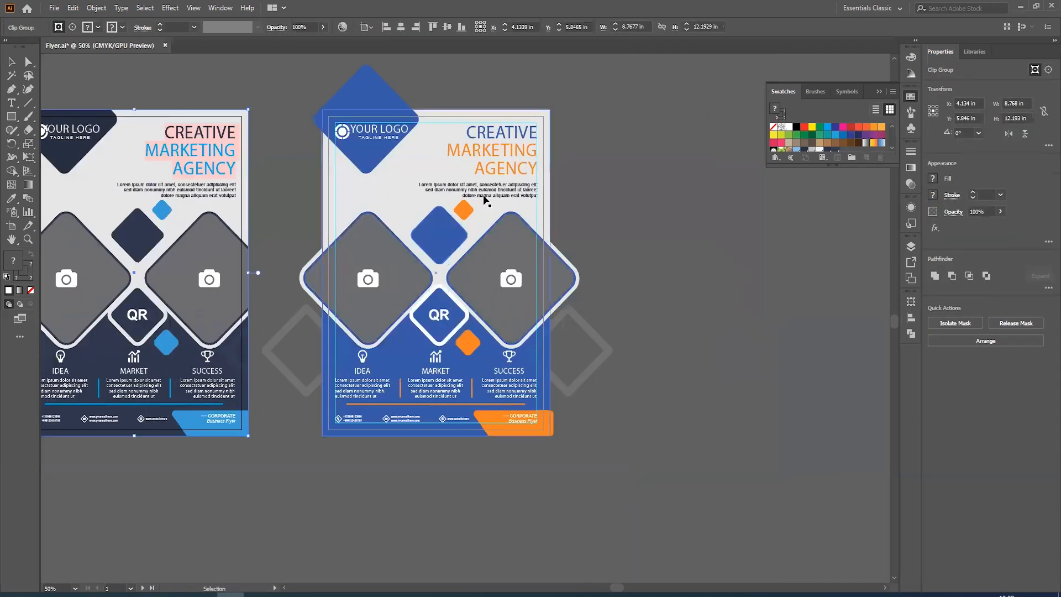
- Move the Lorem ipsum paragraph on the blue flyer down until it meets the small orange diamond
scroll(482, 205, "up", 3)
left_click_drag(485, 206, 463, 218)
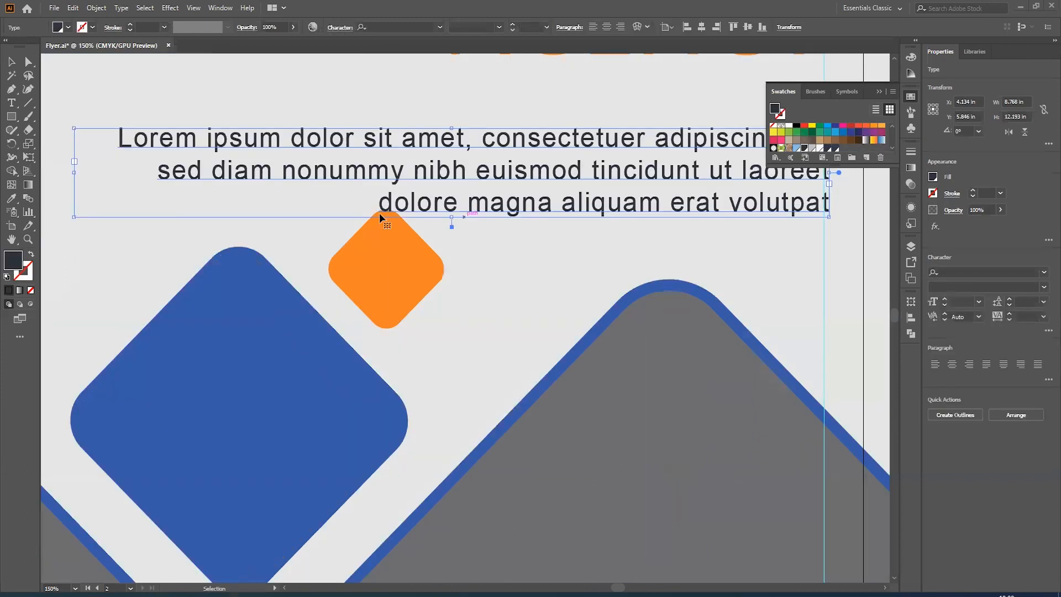
scroll(380, 217, "up", 4)
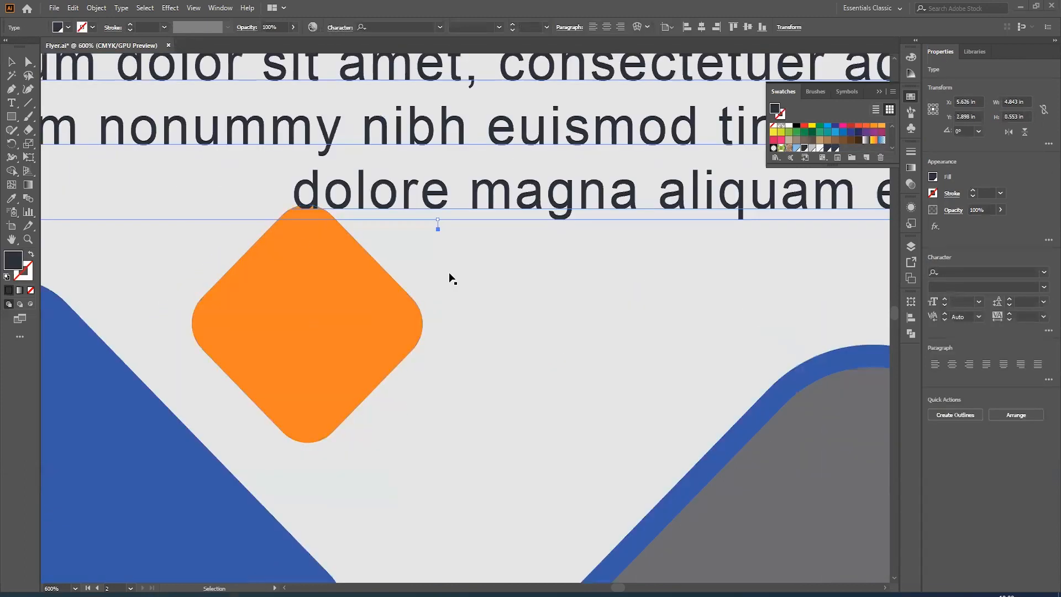
- Undo the last move of the Lorem ipsum paragraph on the blue flyer
scroll(430, 266, "down", 4)
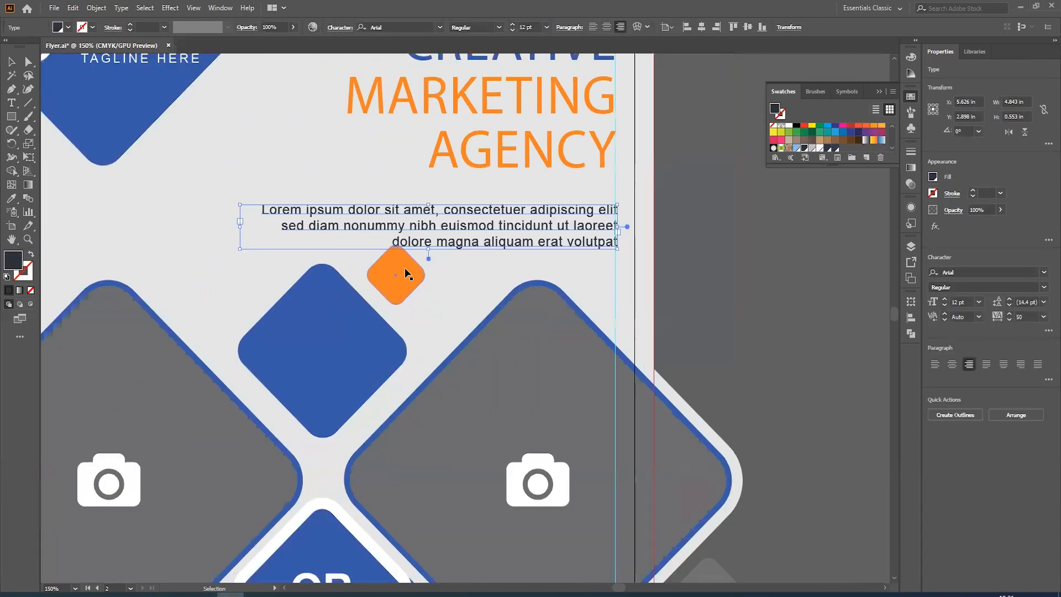
left_click(687, 253)
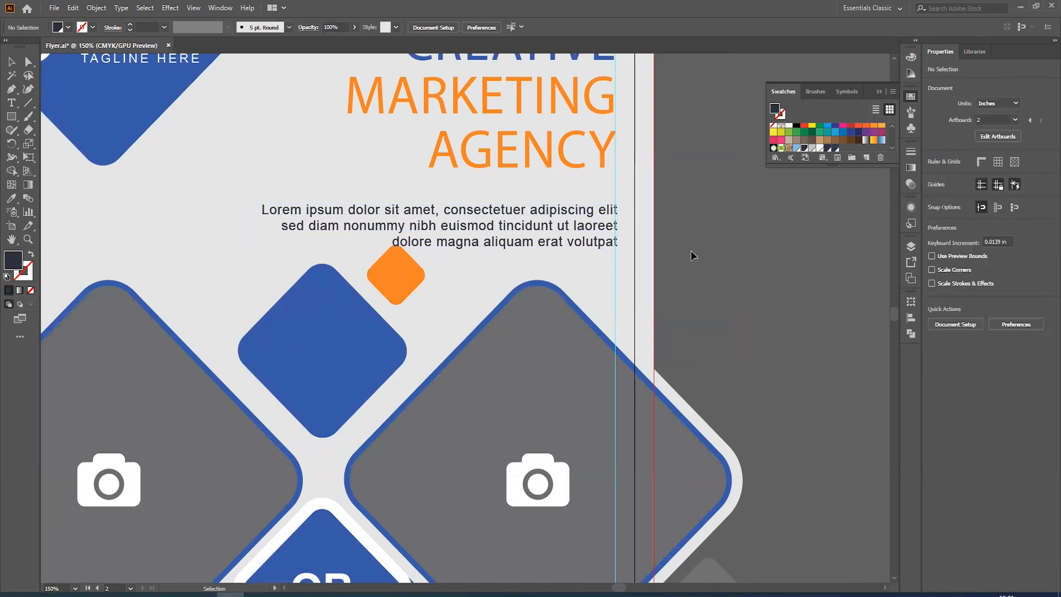
key("ctrl+z")
scroll(534, 254, "down", 3)
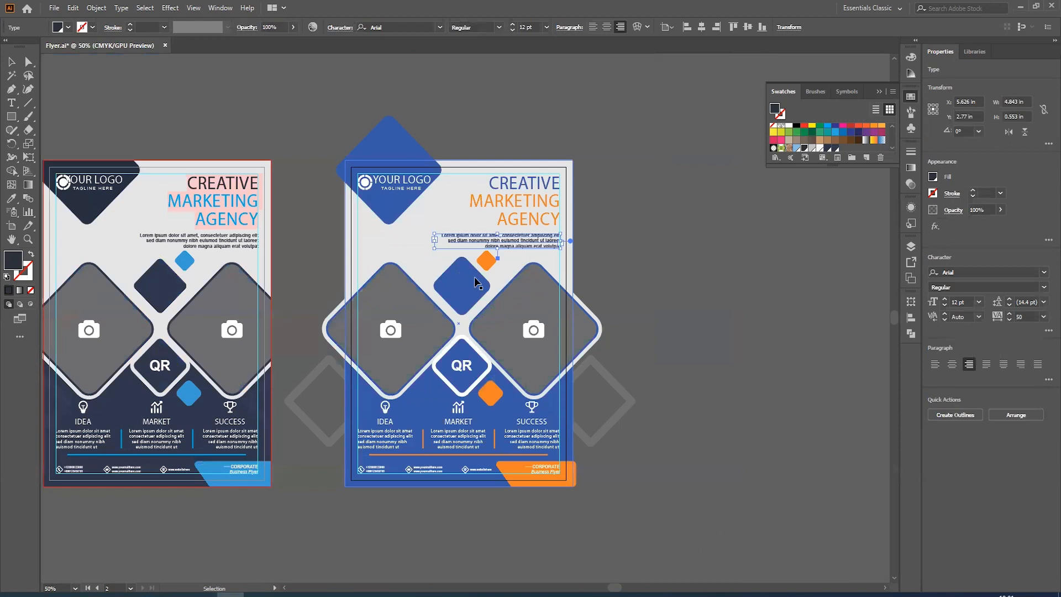
- Examine the blue flyer's lower section, including its icons, column texts, contact line and margin guides, and compare it with the dark flyer
scroll(494, 333, "up", 5)
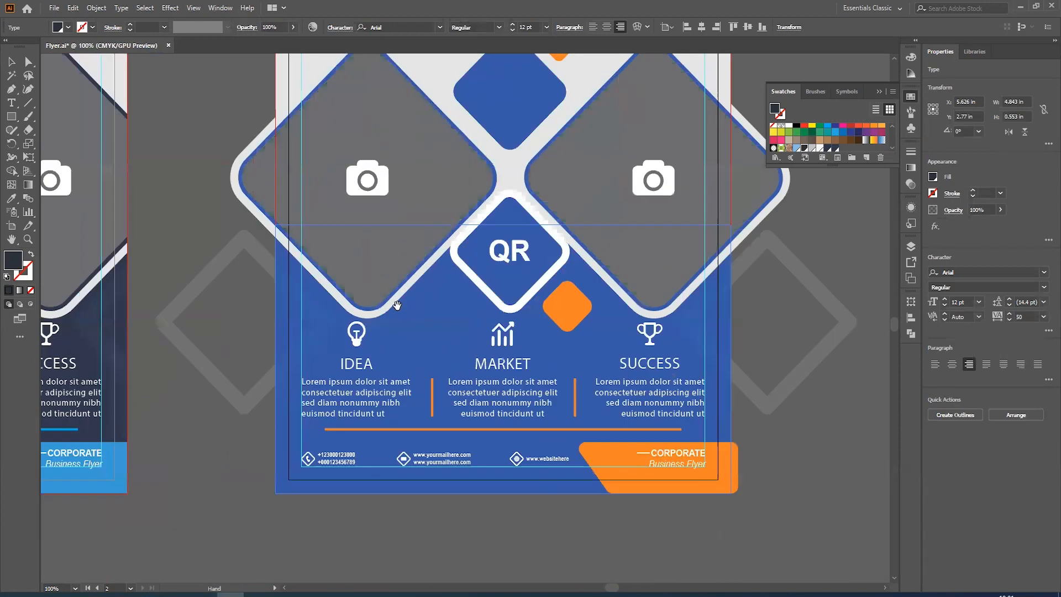
scroll(362, 327, "down", 1)
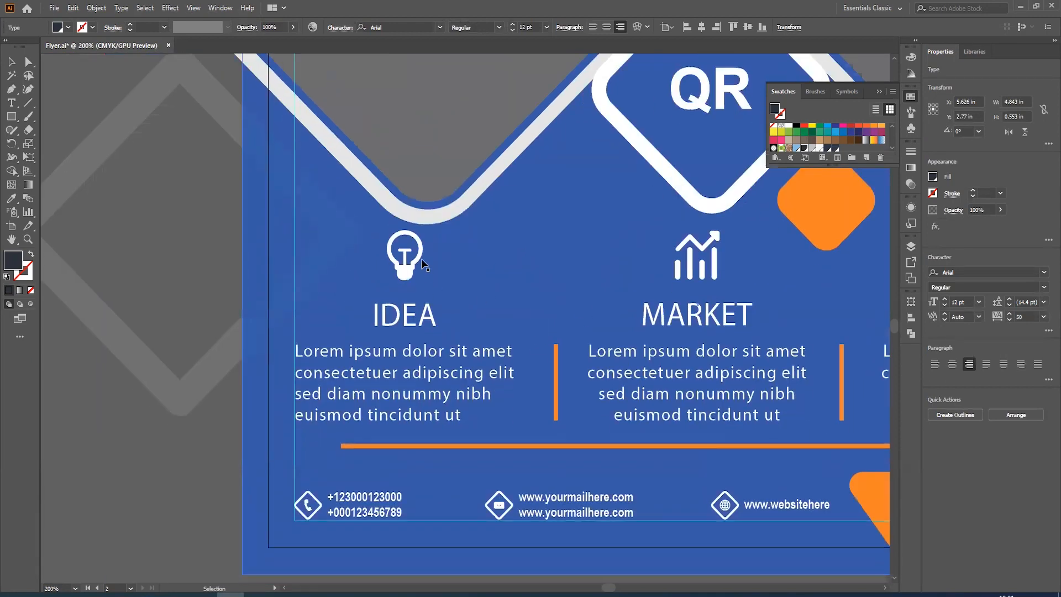
scroll(460, 297, "down", 1)
scroll(460, 298, "right", 1)
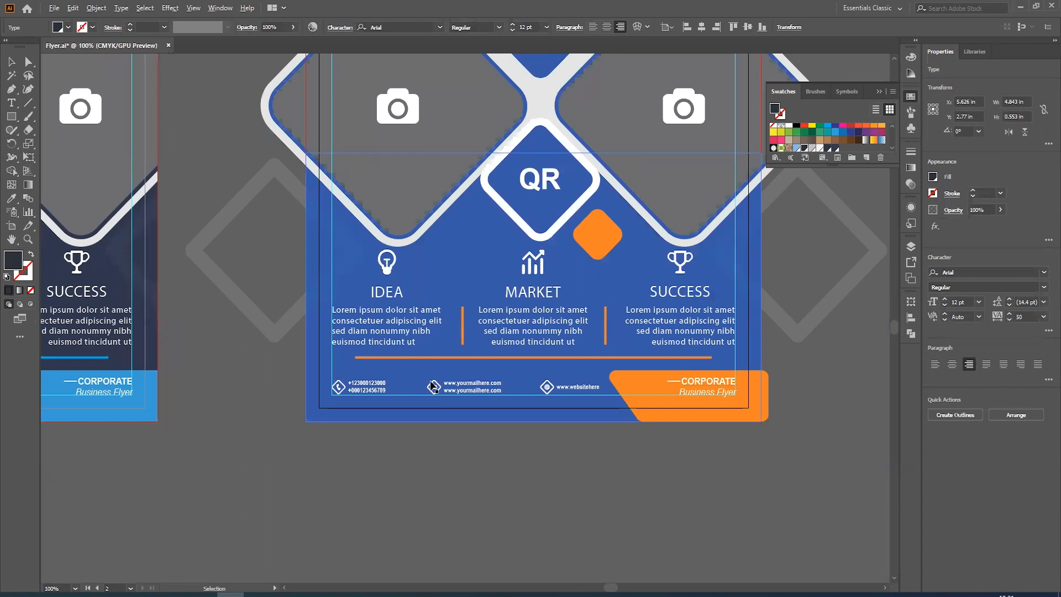
scroll(406, 346, "up", 2)
scroll(440, 322, "down", 3)
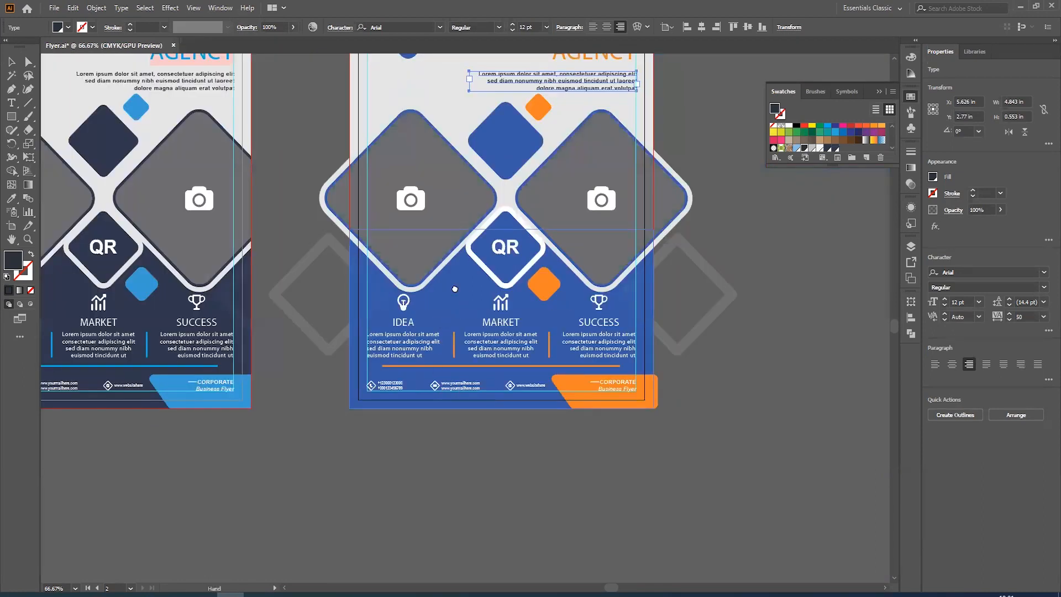
scroll(441, 322, "up", 3)
scroll(440, 322, "right", 2)
scroll(480, 409, "up", 1)
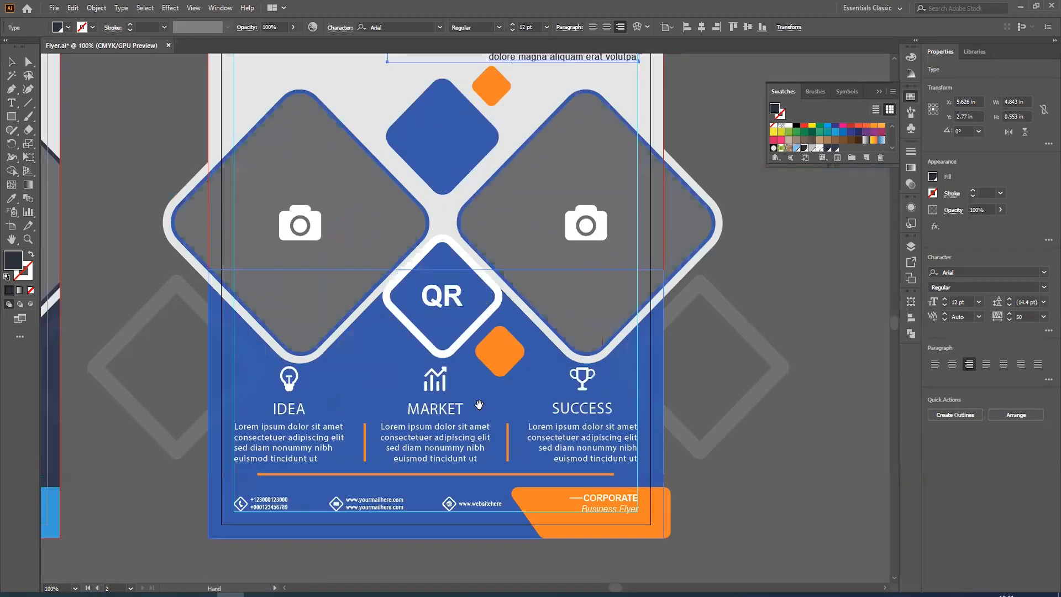
scroll(460, 369, "down", 3)
scroll(390, 436, "up", 2)
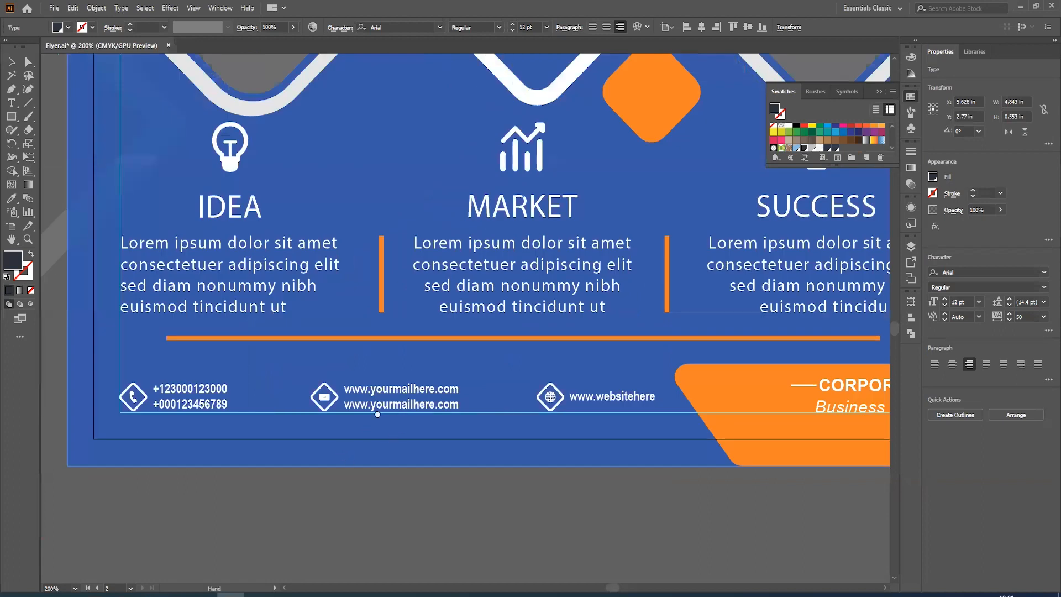
scroll(364, 429, "down", 1)
scroll(293, 433, "up", 1)
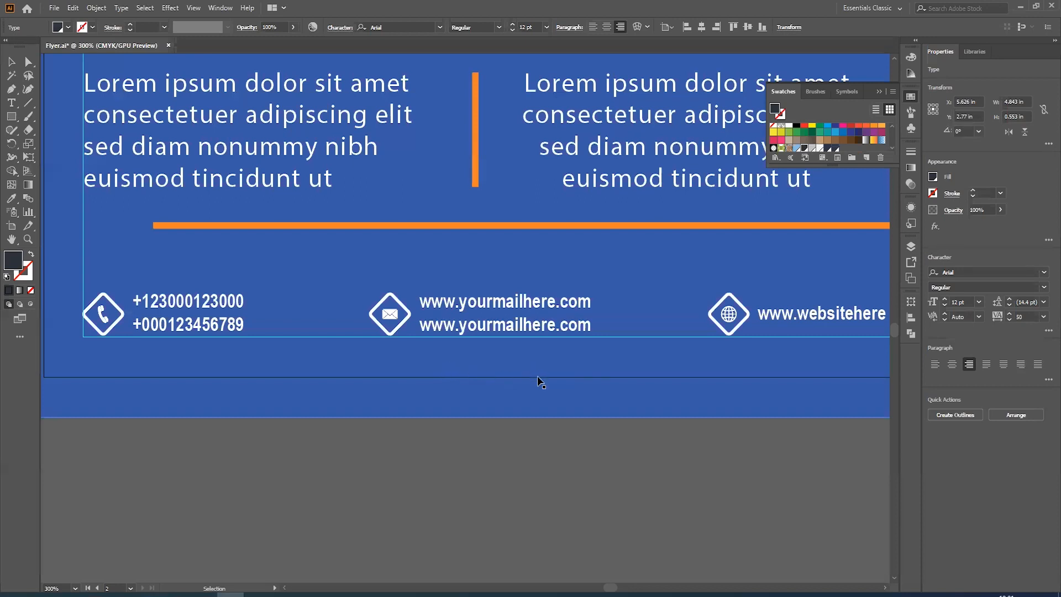
scroll(536, 379, "down", 2)
scroll(497, 308, "up", 2)
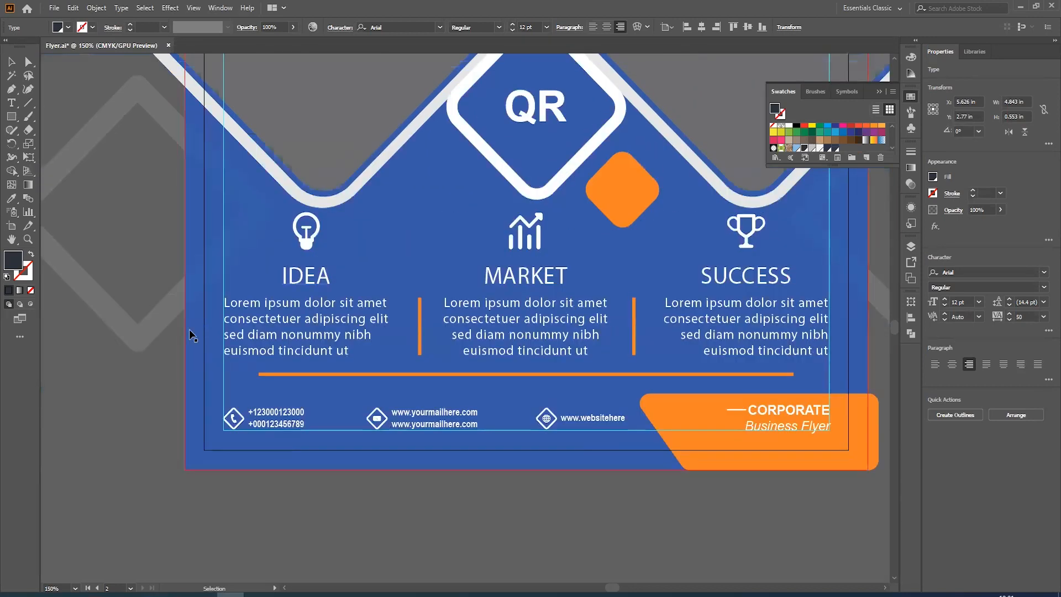
scroll(325, 379, "down", 2)
scroll(345, 237, "up", 2)
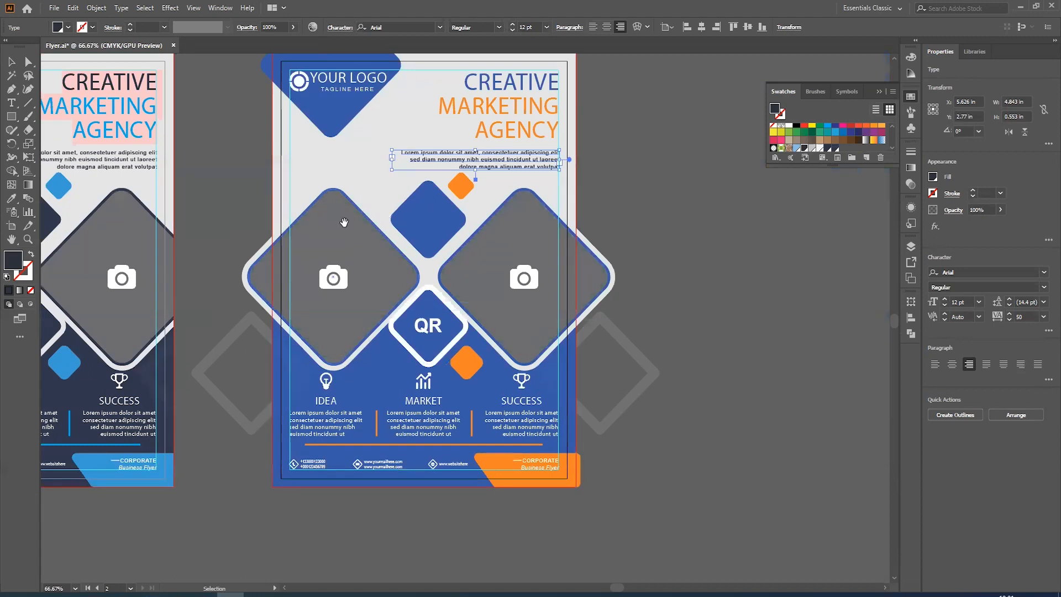
scroll(347, 237, "up", 2)
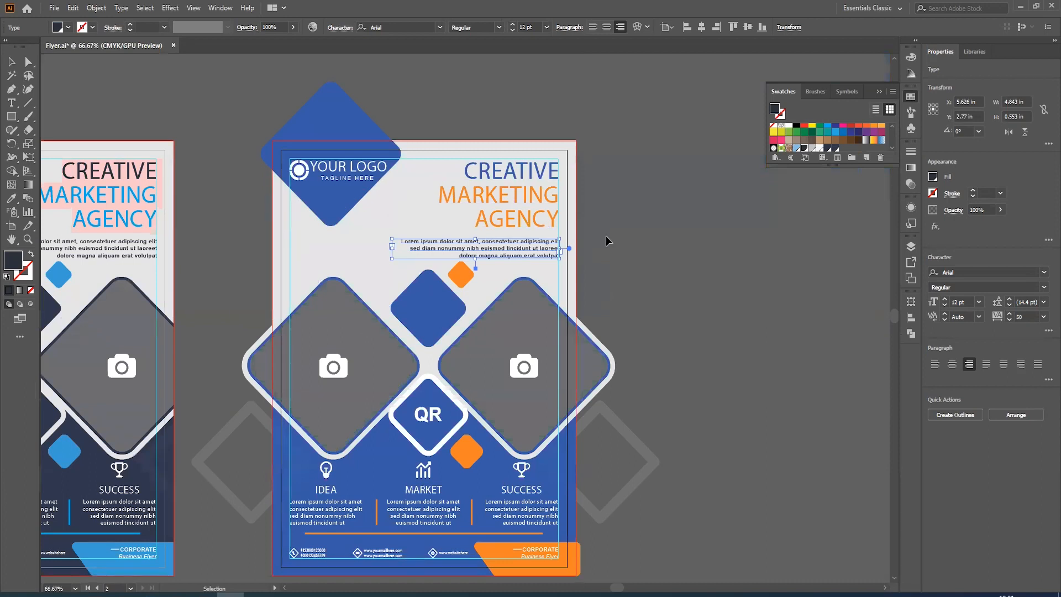
scroll(603, 231, "up", 1)
scroll(648, 246, "down", 2)
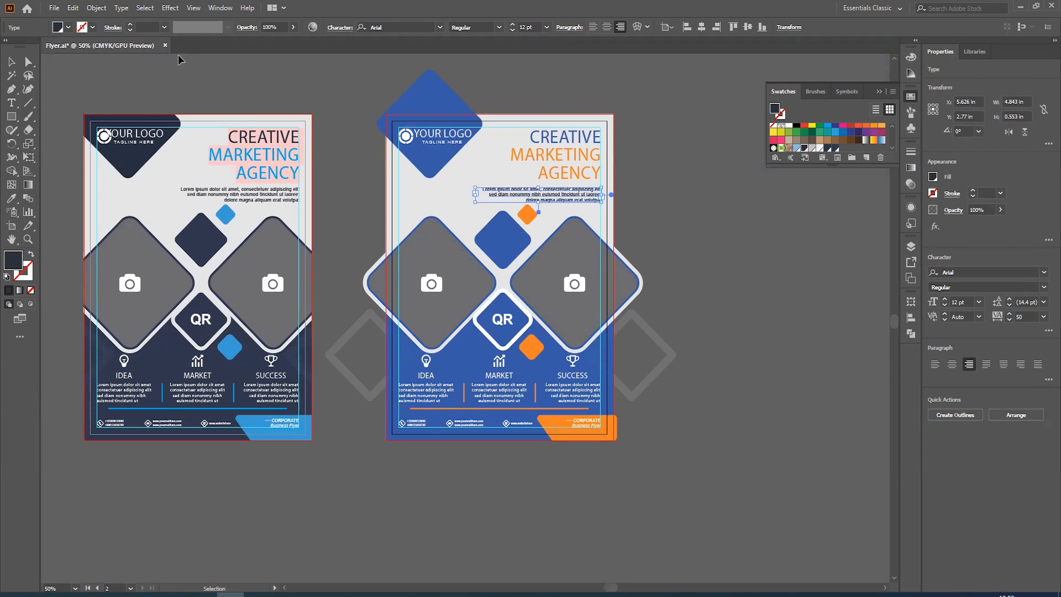
- Switch to File Explorer and check the font files in the Fonts folder of Uplode File
key("alt+Tab")
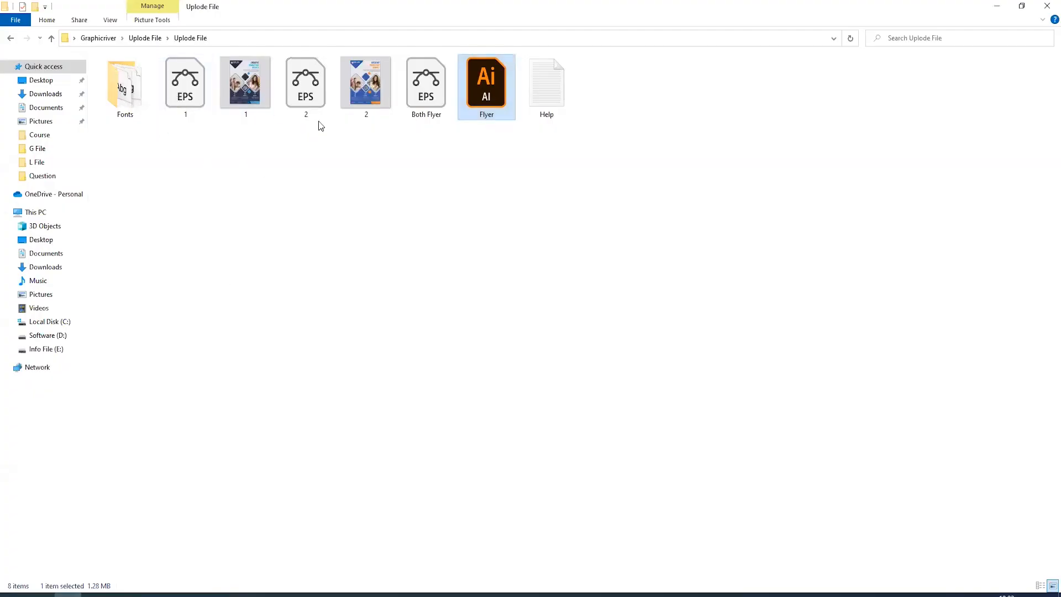
double_click(127, 82)
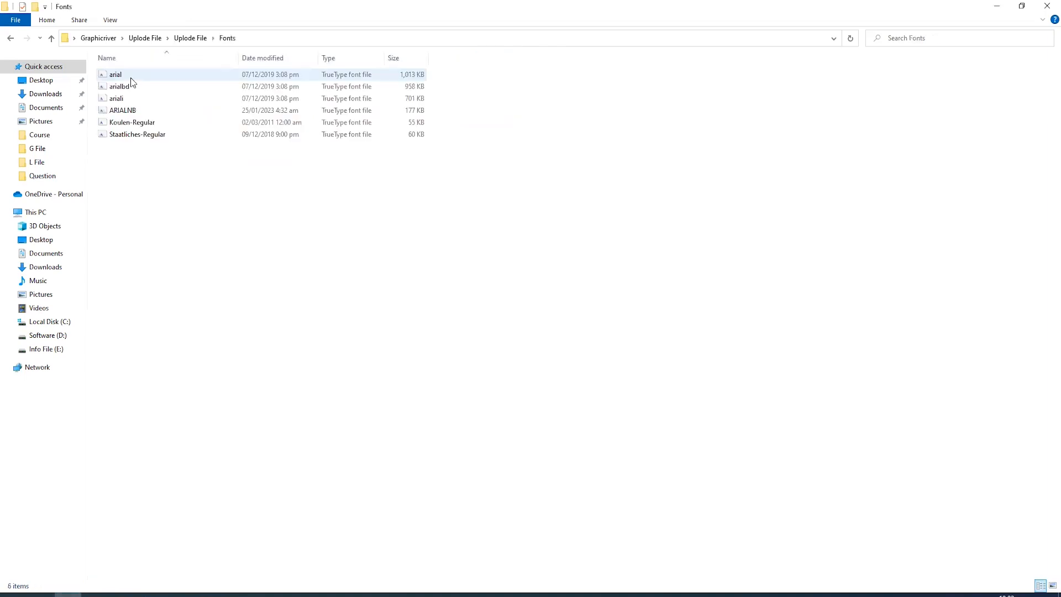
left_click(52, 38)
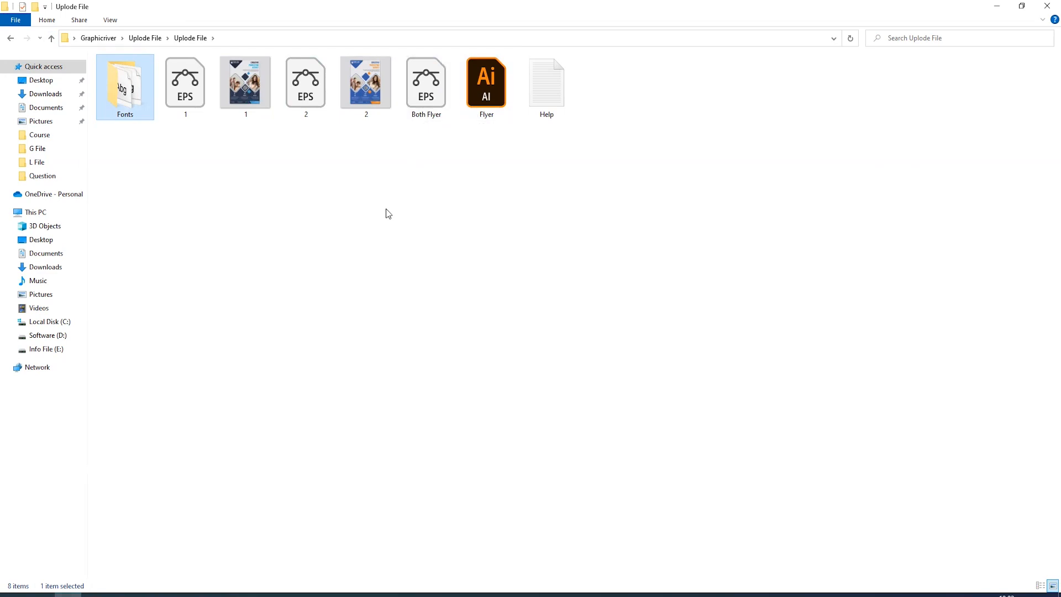
- Copy the Both Flyer EPS file from the Uplode File folder into the LovePik folder on the desktop
left_click(426, 108)
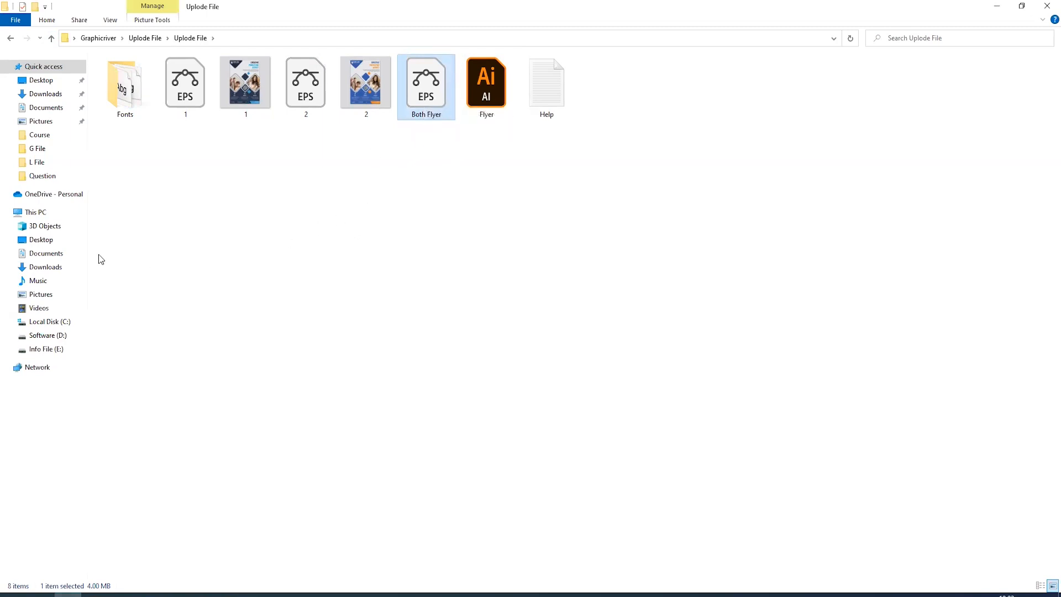
left_click(997, 6)
left_click(996, 7)
right_click(104, 321)
left_click(29, 211)
double_click(22, 200)
left_click(287, 272)
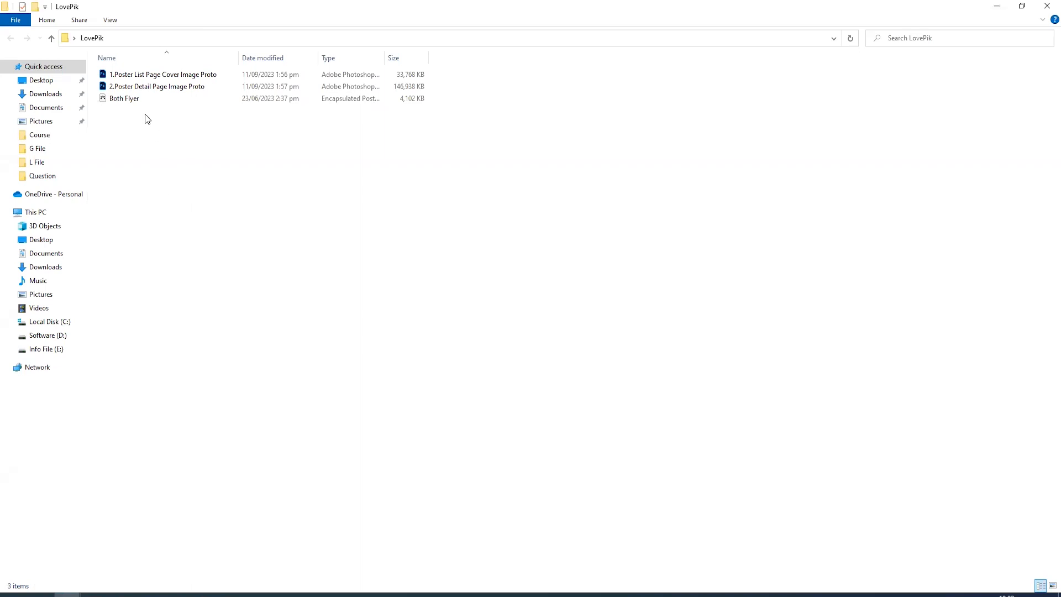
left_click(132, 103)
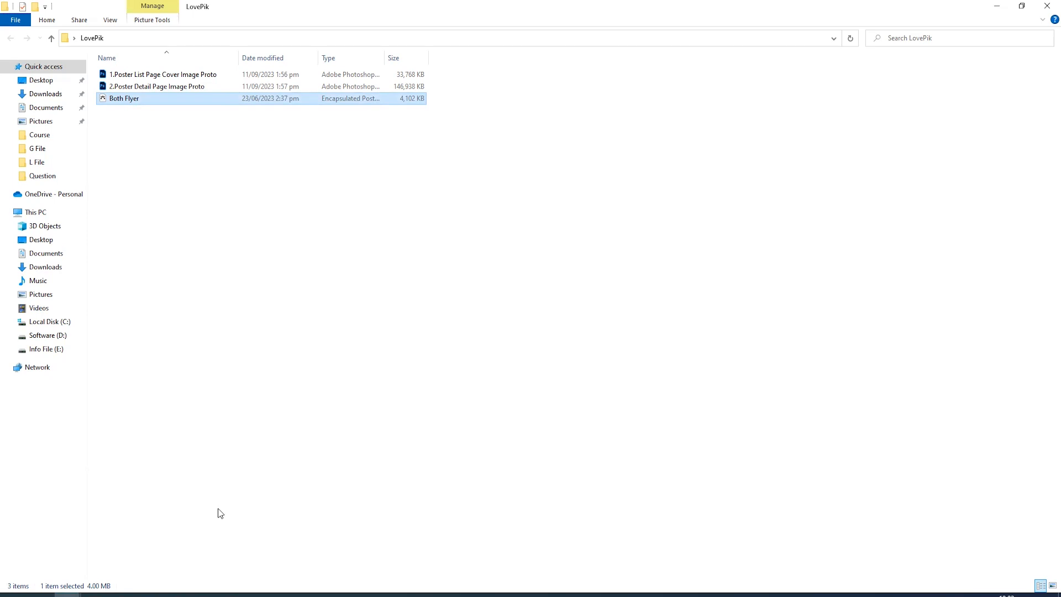
- Copy the Flyer Illustrator file from the Uplode File folder into the LovePik folder
mouse_move(68, 594)
left_click(61, 569)
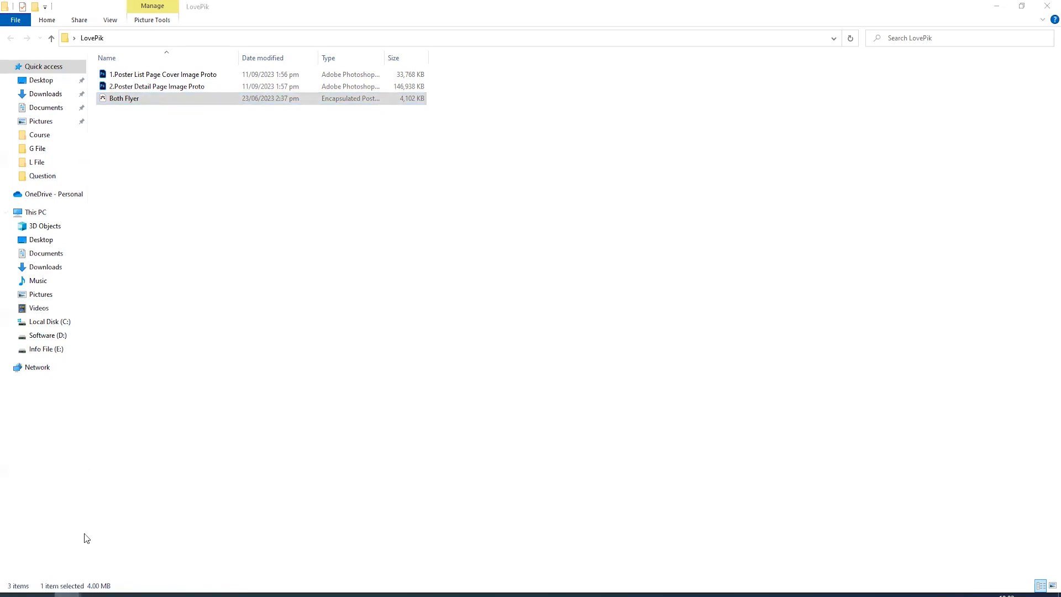
left_click(486, 106)
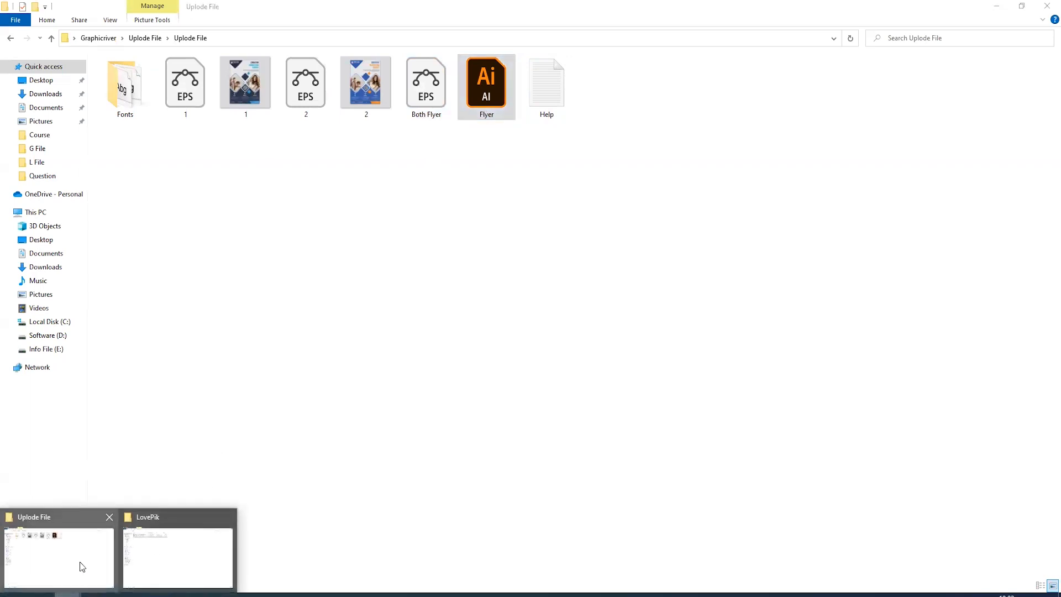
mouse_move(67, 594)
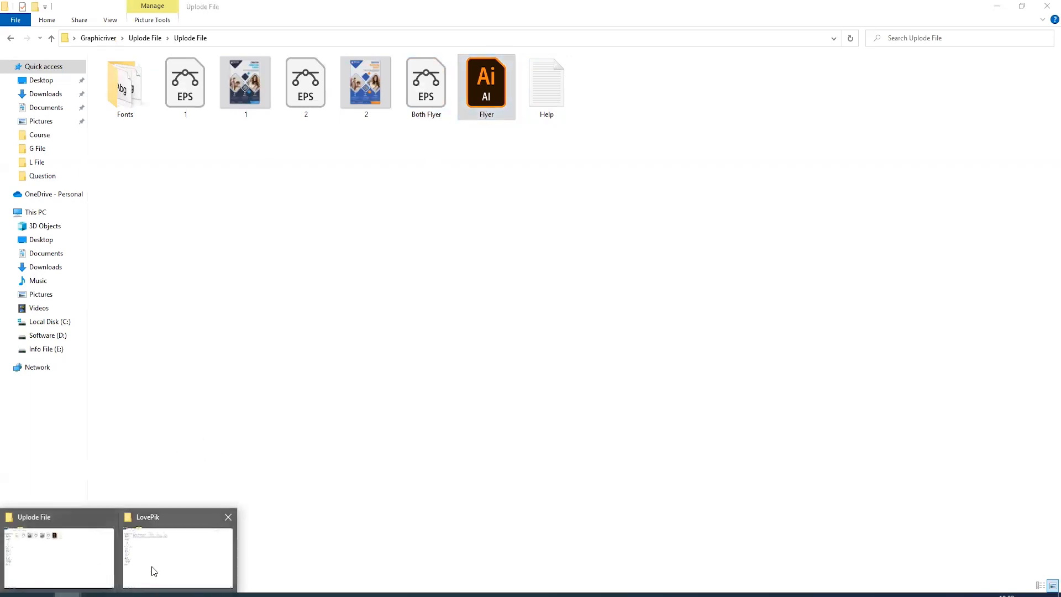
left_click(150, 568)
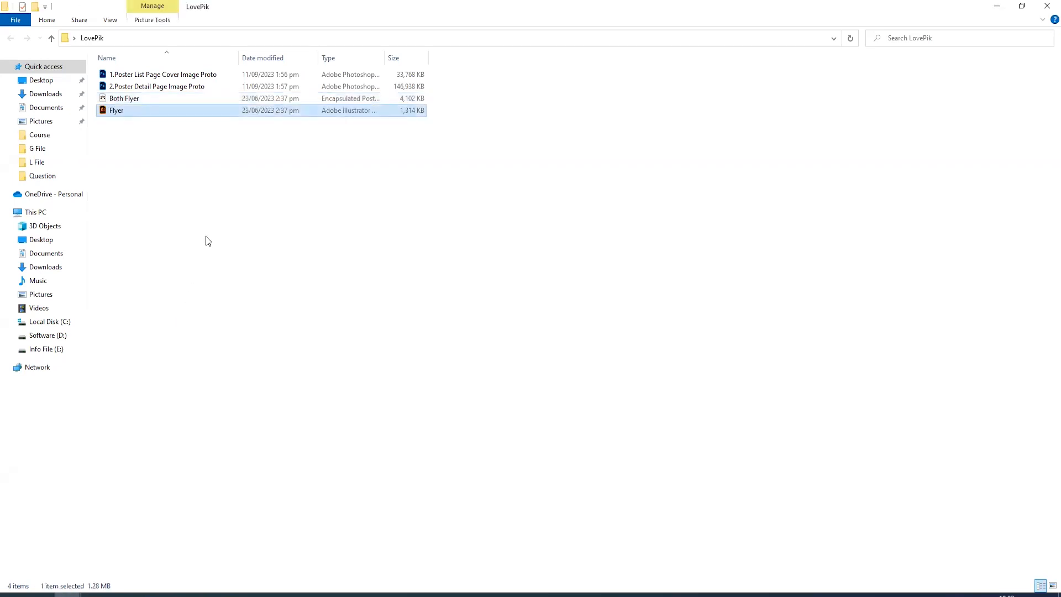
left_click(173, 199)
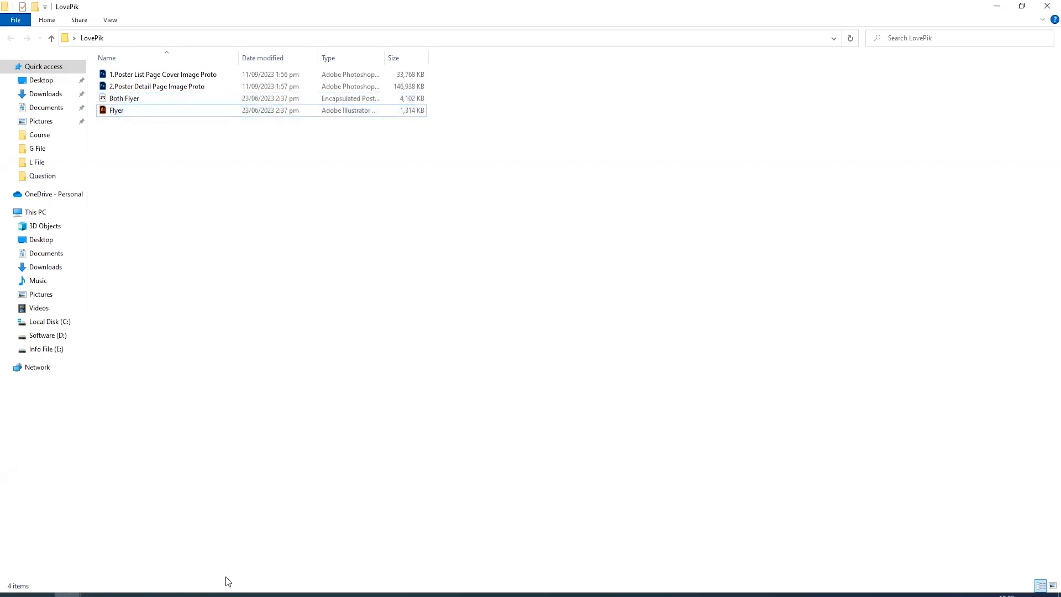
- Switch to Illustrator and close Flyer.ai without saving the changes
left_click(238, 594)
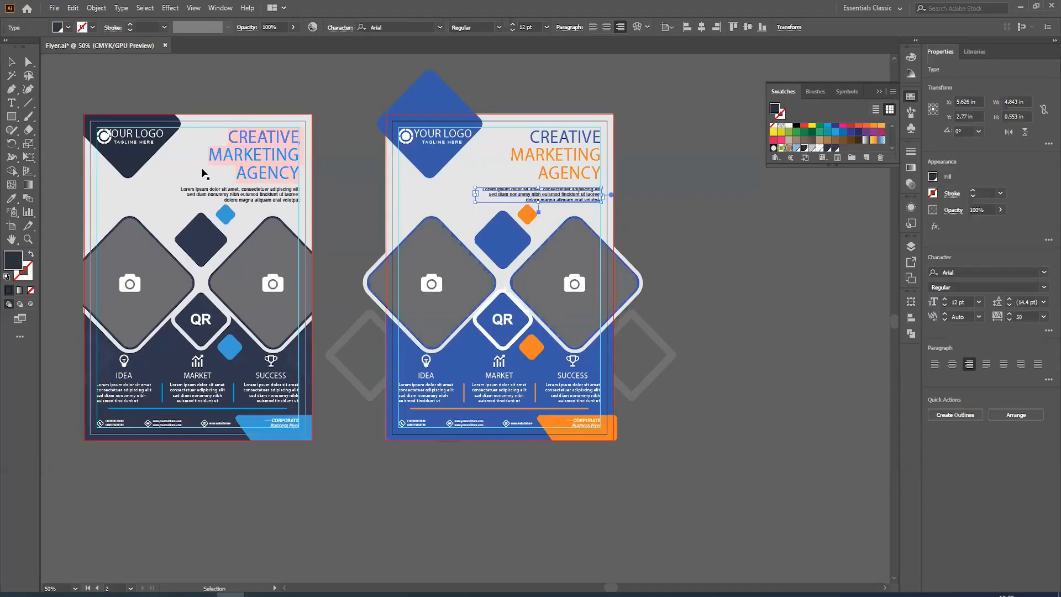
left_click(165, 46)
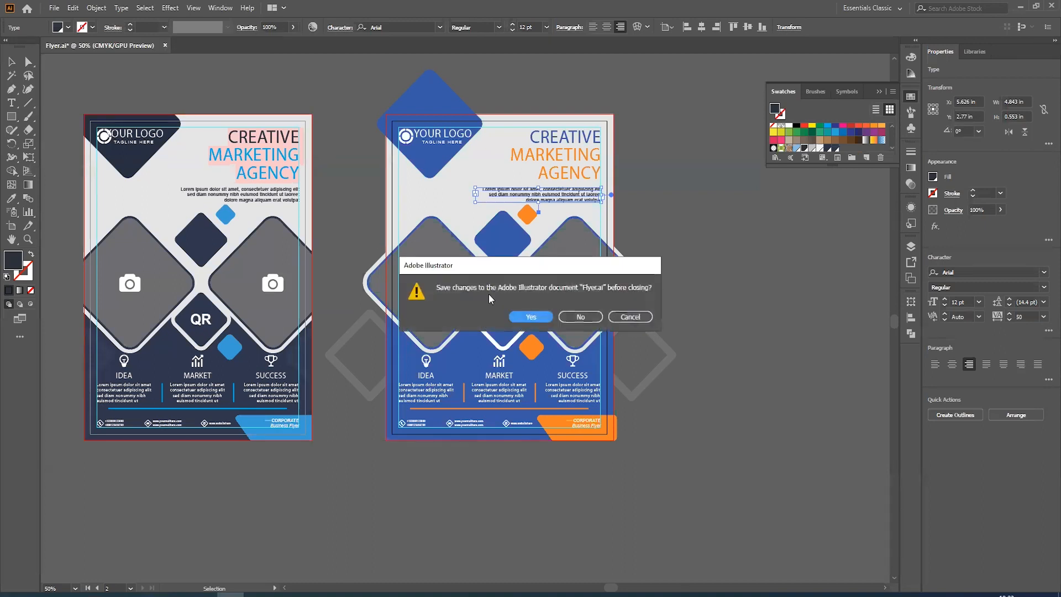
left_click(579, 316)
- Switch back to File Explorer and bring the LovePik folder window to the front
mouse_move(71, 580)
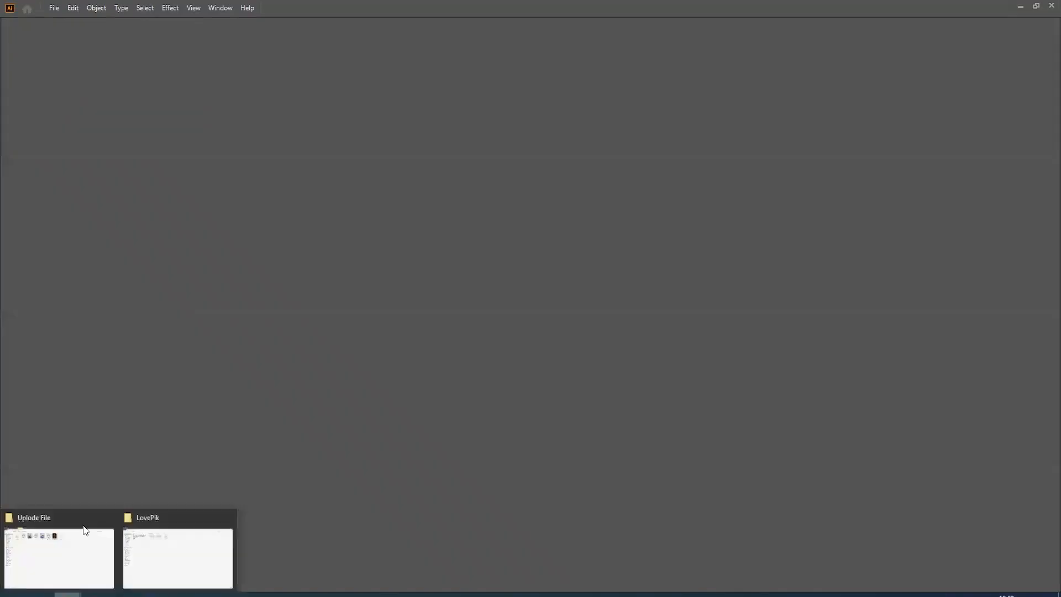
left_click(69, 554)
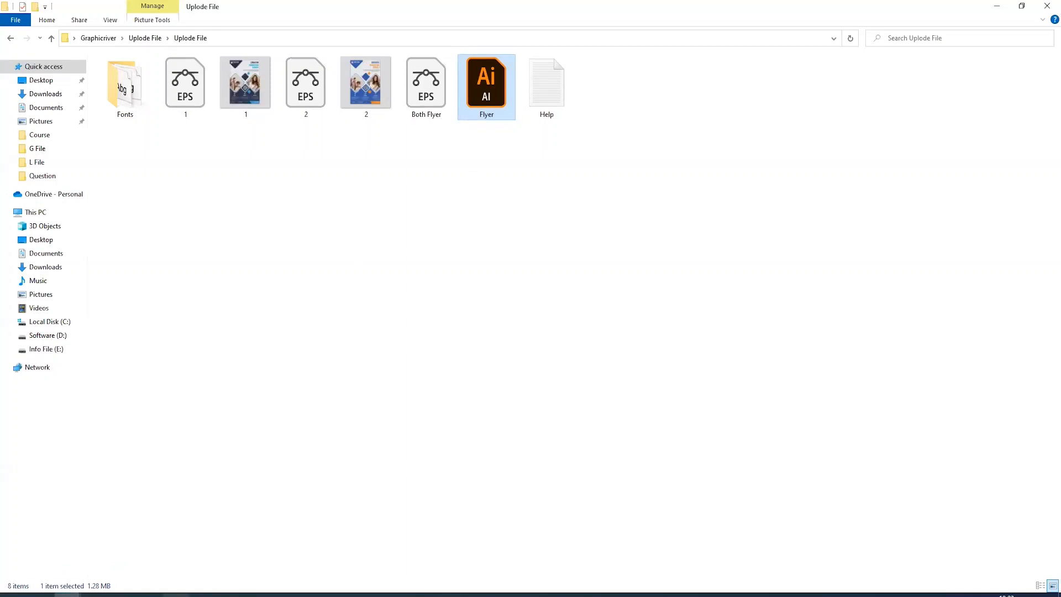
left_click(81, 587)
left_click(79, 571)
left_click(72, 594)
left_click(176, 558)
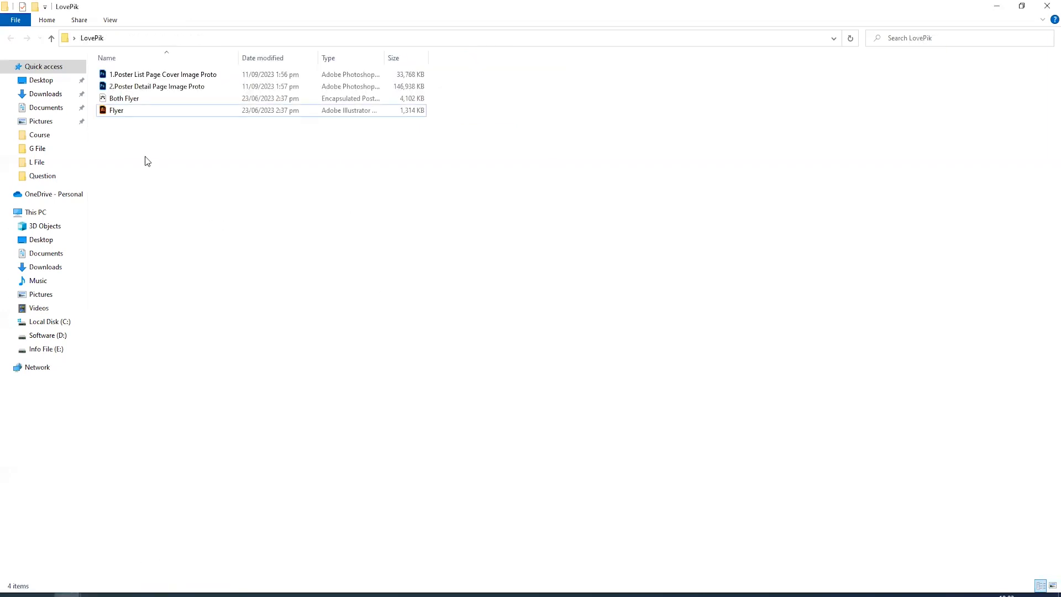
- Compress the Both Flyer and Flyer files in the LovePik folder into a zip archive named Mail File
left_click(132, 113)
left_click(142, 98, "ctrl")
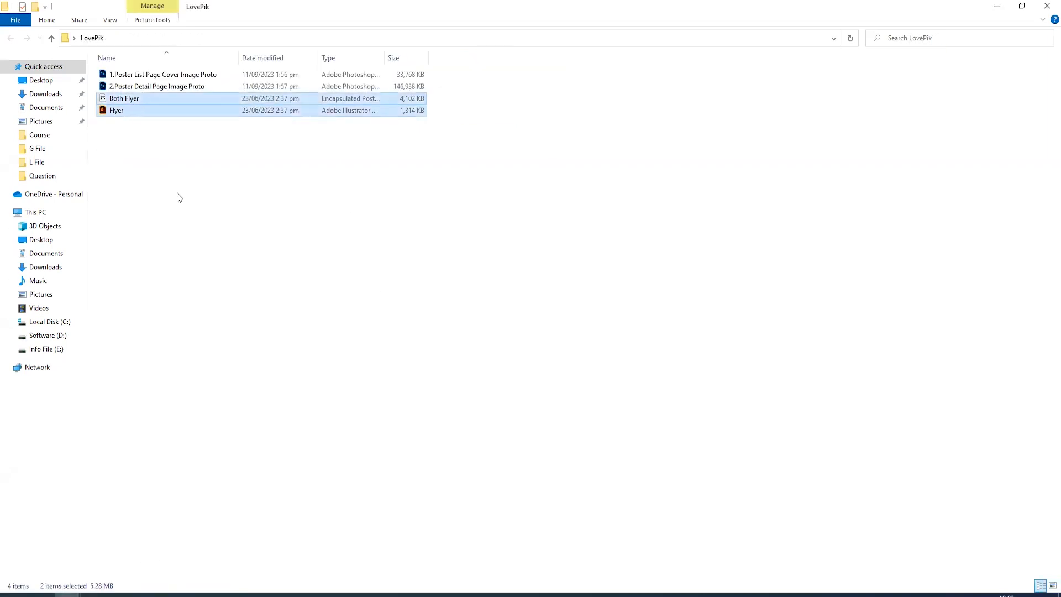
right_click(136, 98)
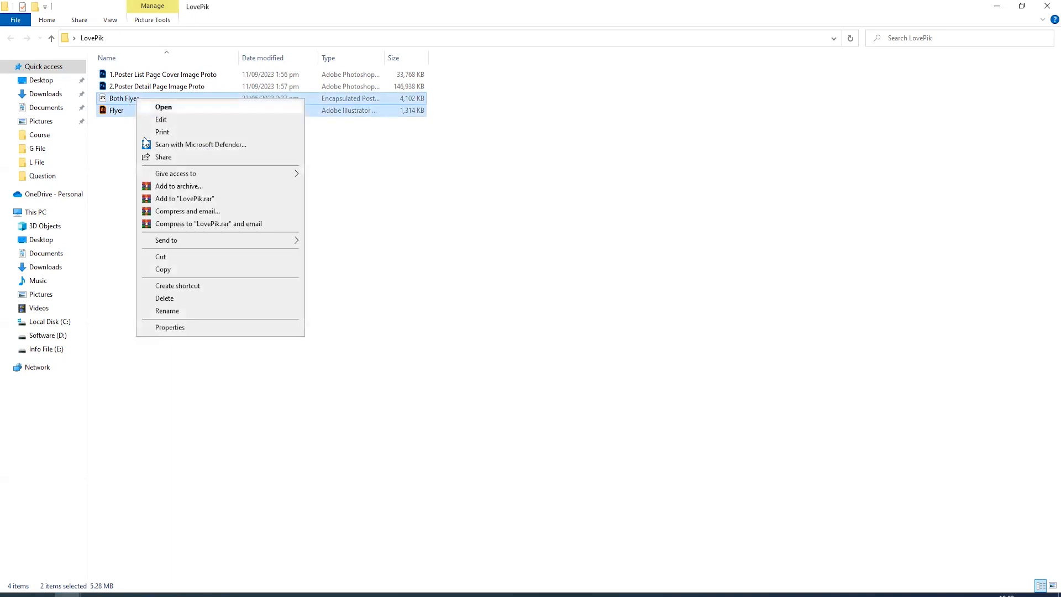
mouse_move(202, 243)
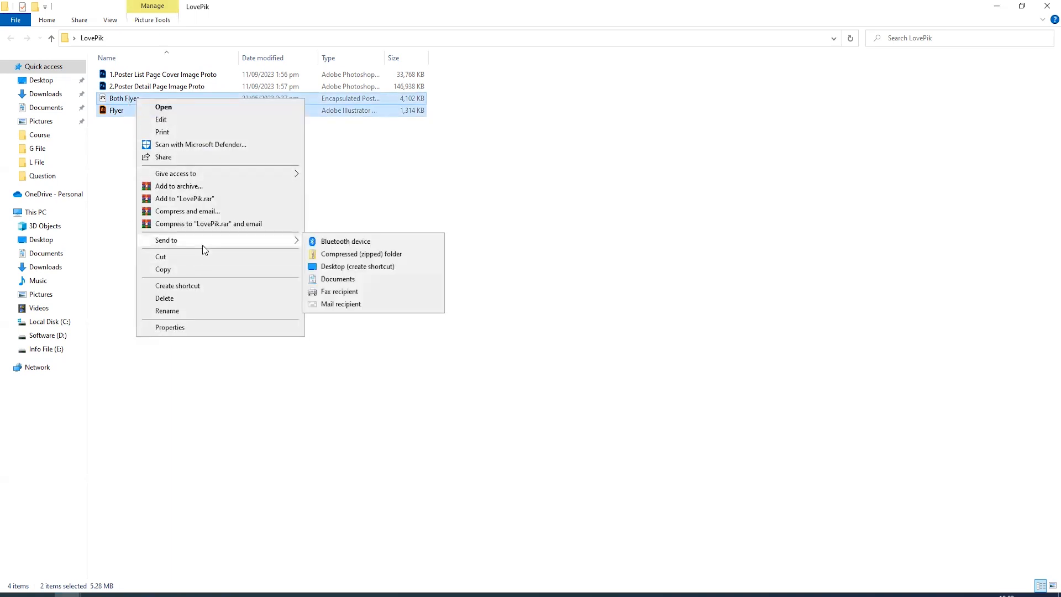
left_click(369, 254)
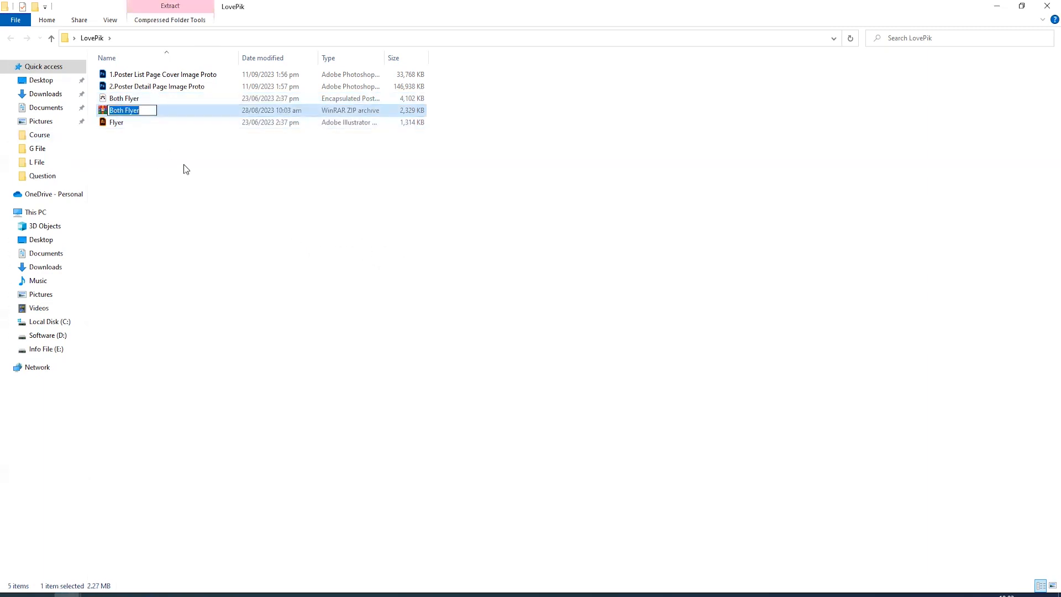
type("Mail File")
left_click(126, 132)
left_click(137, 124)
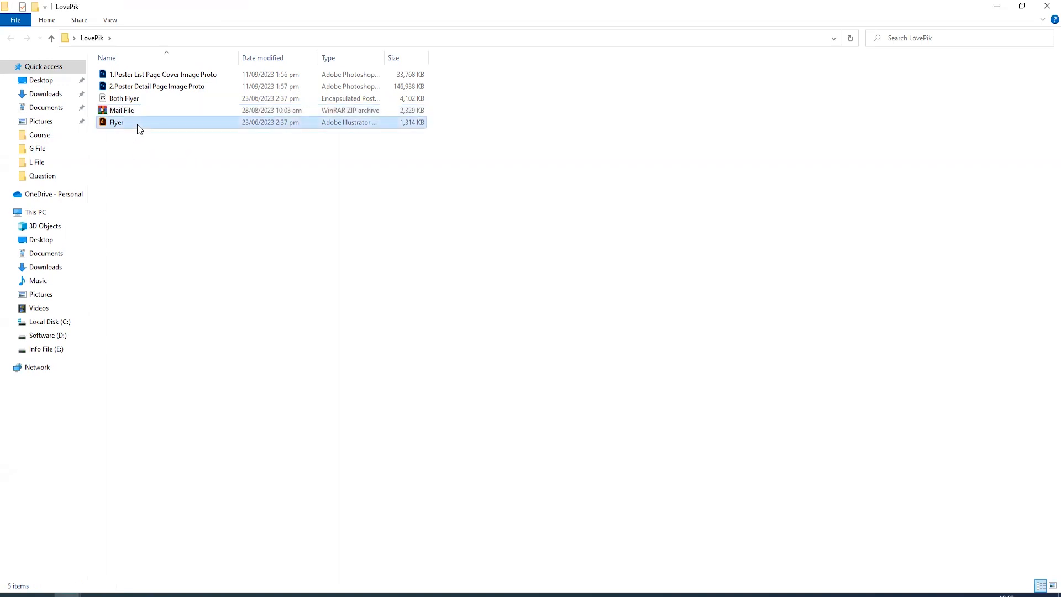
- Delete the Both Flyer and Flyer source files from the LovePik folder, keeping the Mail File archive
left_click(140, 103, "ctrl")
key("Delete")
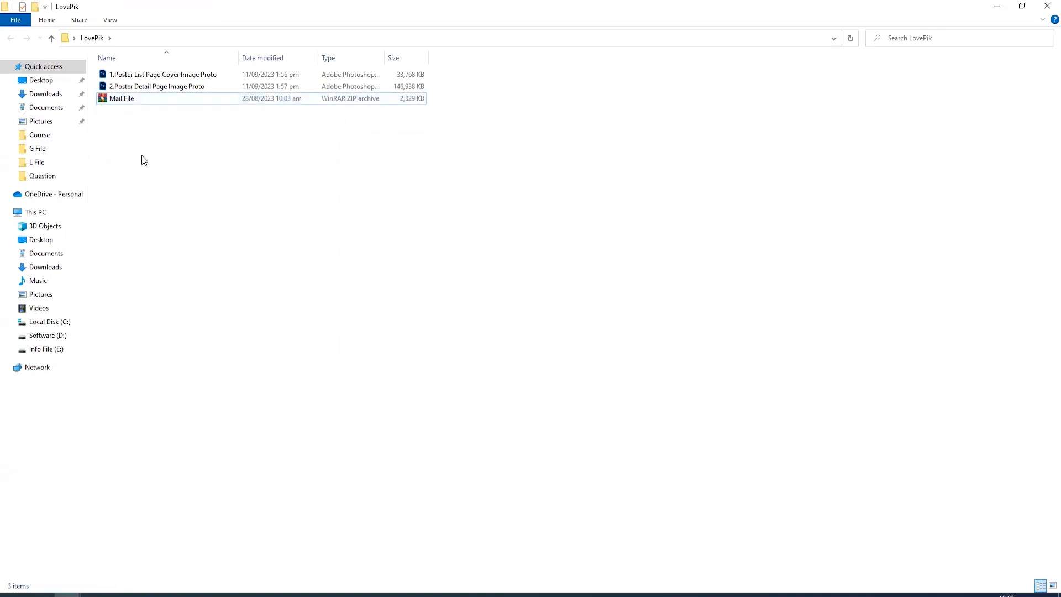
left_click(131, 104)
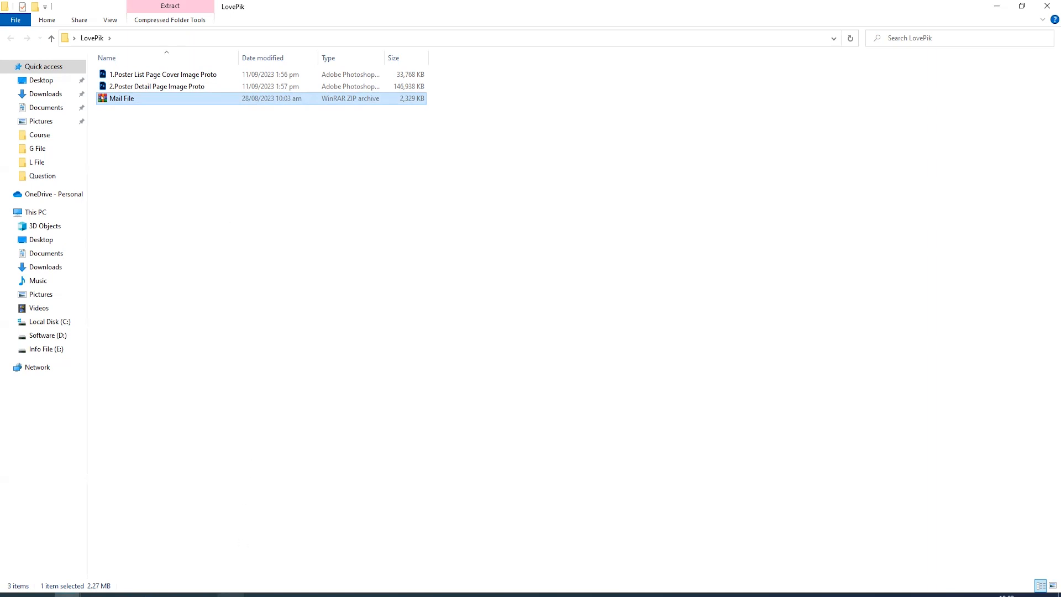
- Switch to Illustrator and set up a new document 1000 px wide and 700 px high
left_click(230, 594)
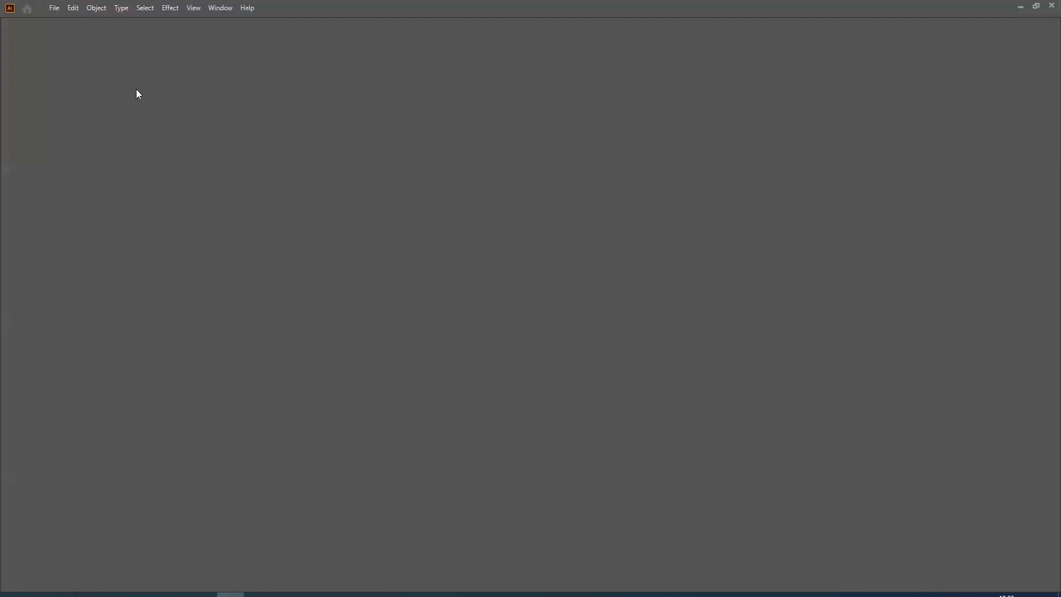
left_click(54, 10)
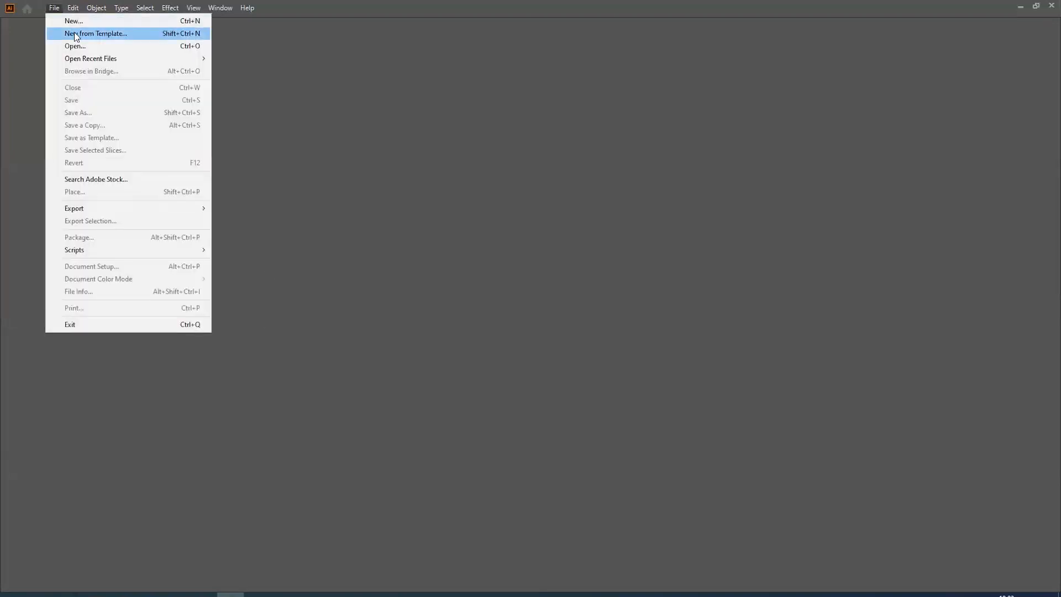
left_click(72, 20)
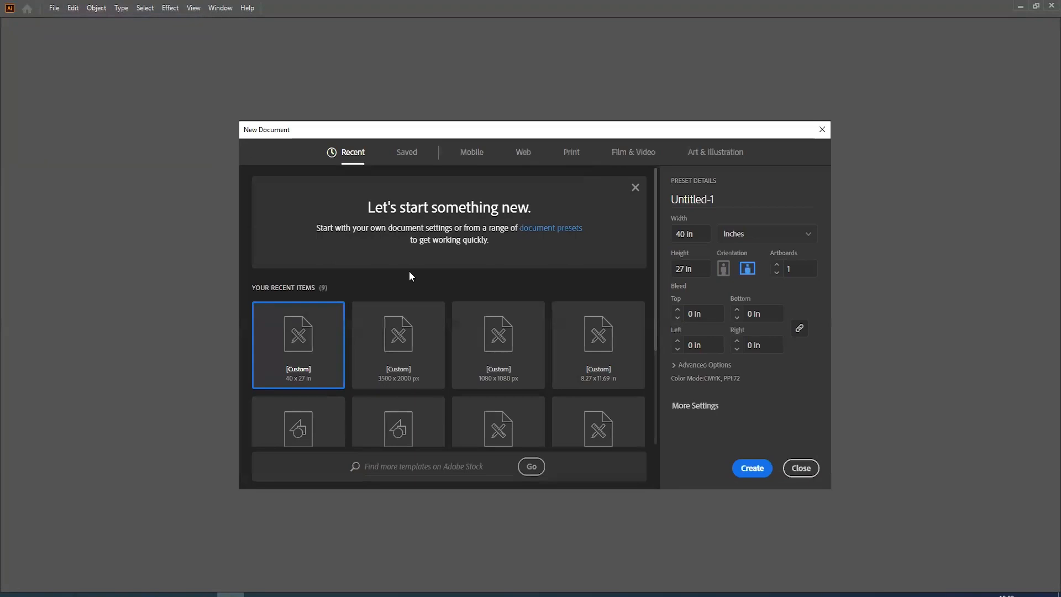
left_click(746, 235)
left_click(735, 352)
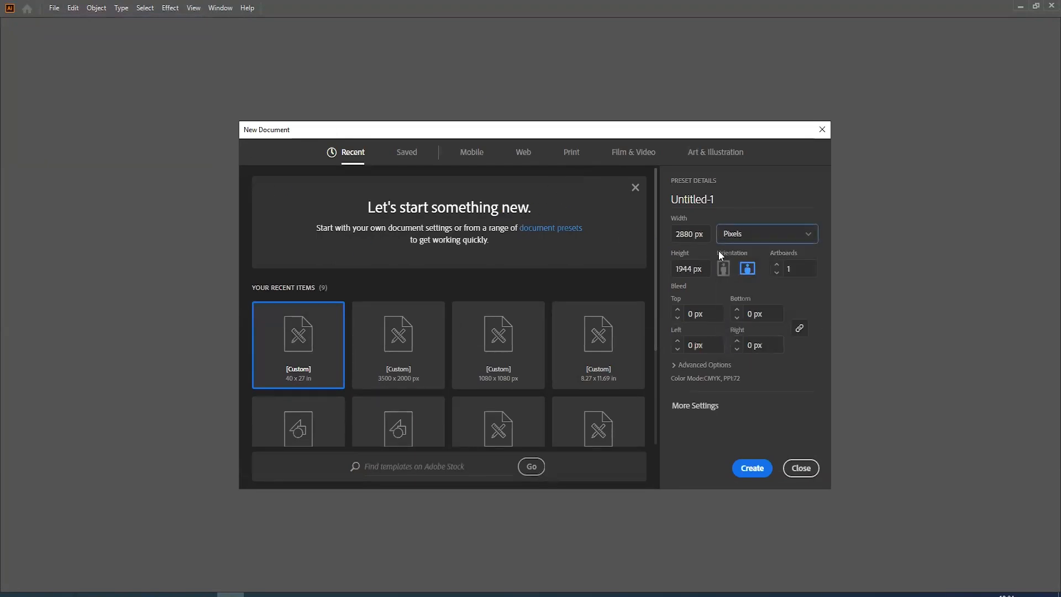
left_click(706, 235)
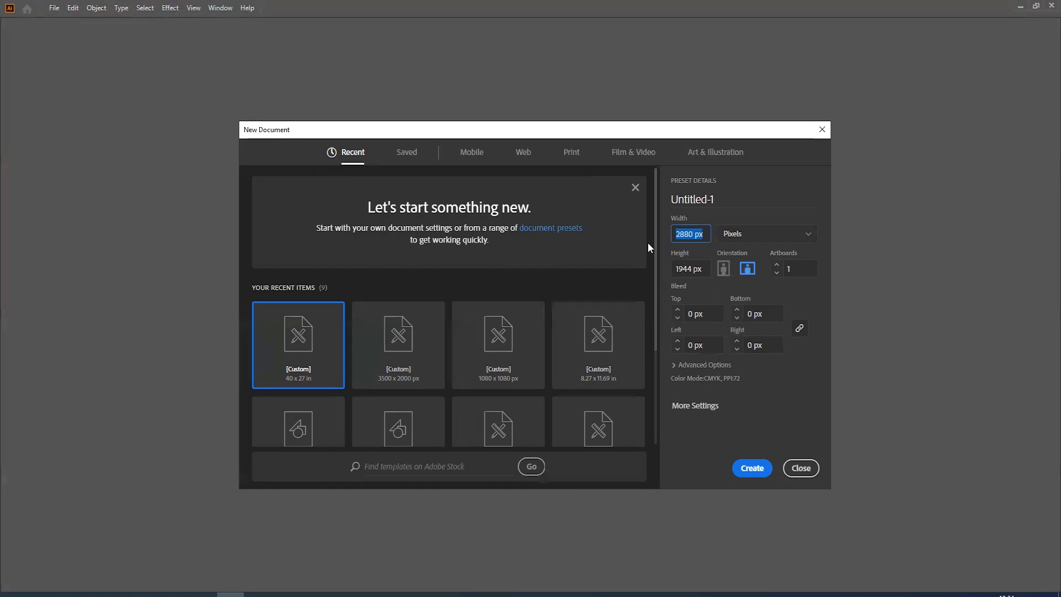
type("1000")
key("Tab")
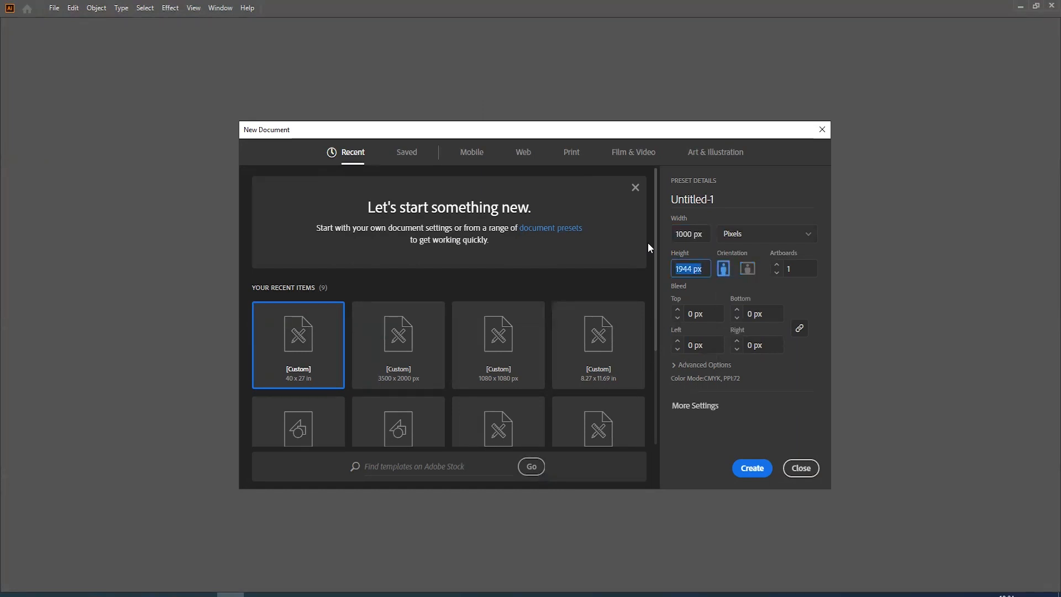
type("700")
- Set the new document's color mode to RGB and create the document
left_click(681, 364)
left_click(716, 339)
left_click(719, 361)
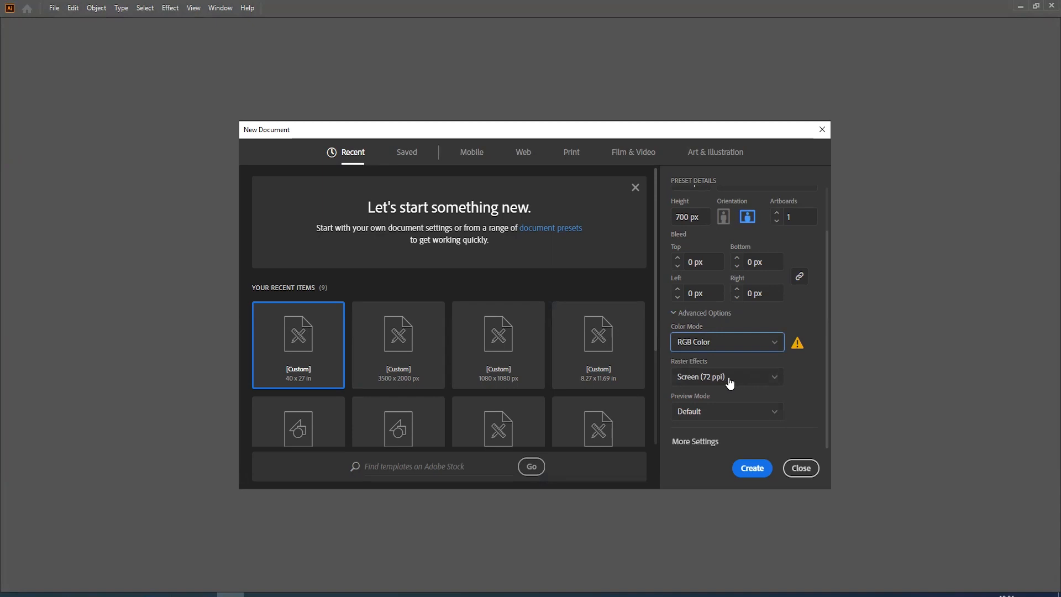
left_click(746, 468)
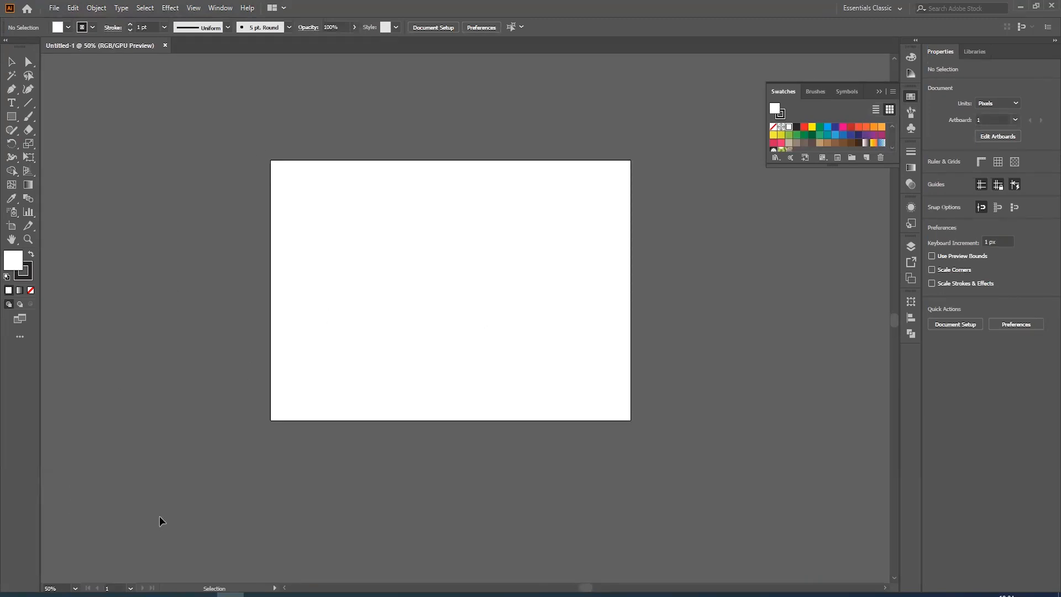
- Place flyer image 1 from the Uplode File folder onto the Illustrator artboard
mouse_move(66, 594)
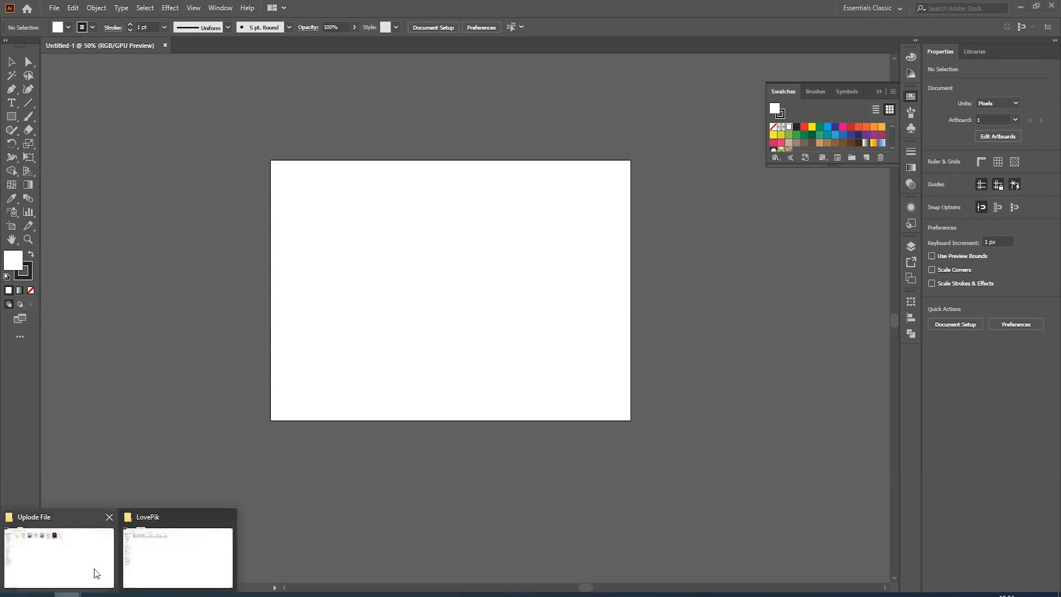
left_click(75, 561)
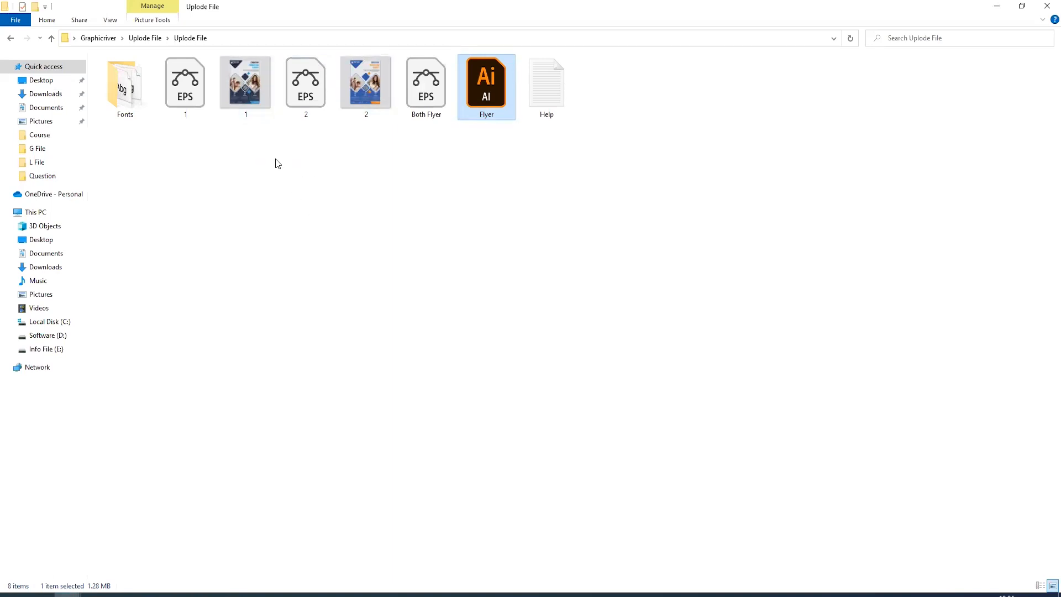
left_click(246, 89)
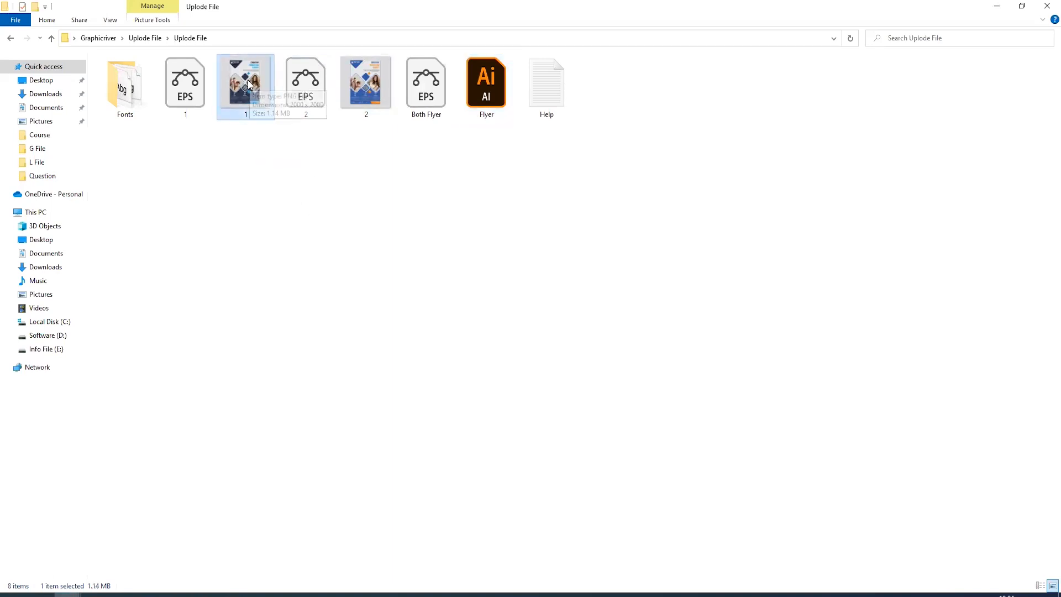
left_click_drag(241, 89, 432, 326)
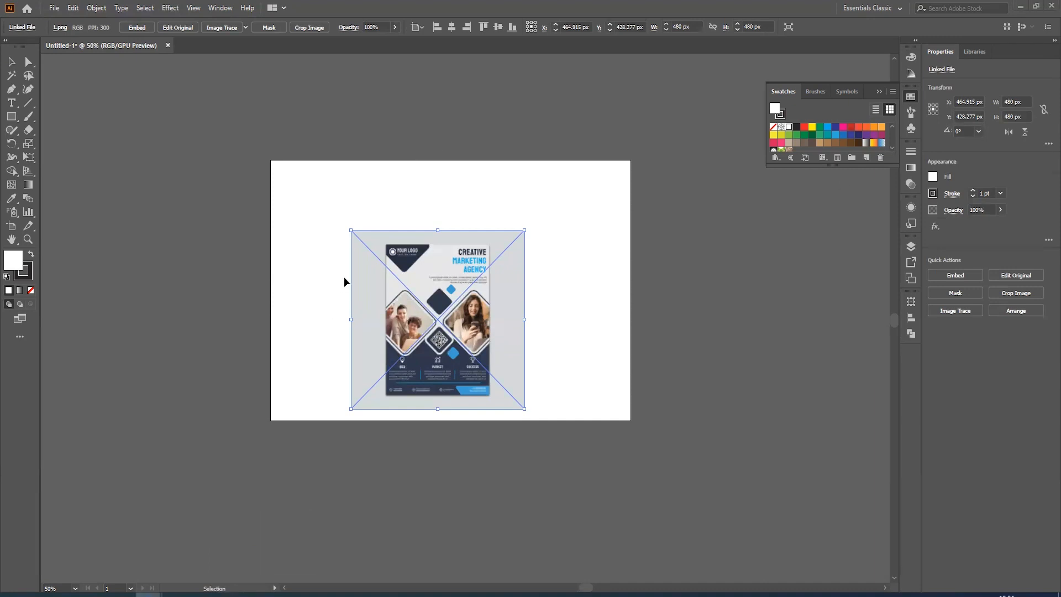
- Embed the flyer image and center it horizontally and vertically on the artboard
left_click(135, 28)
left_click(451, 27)
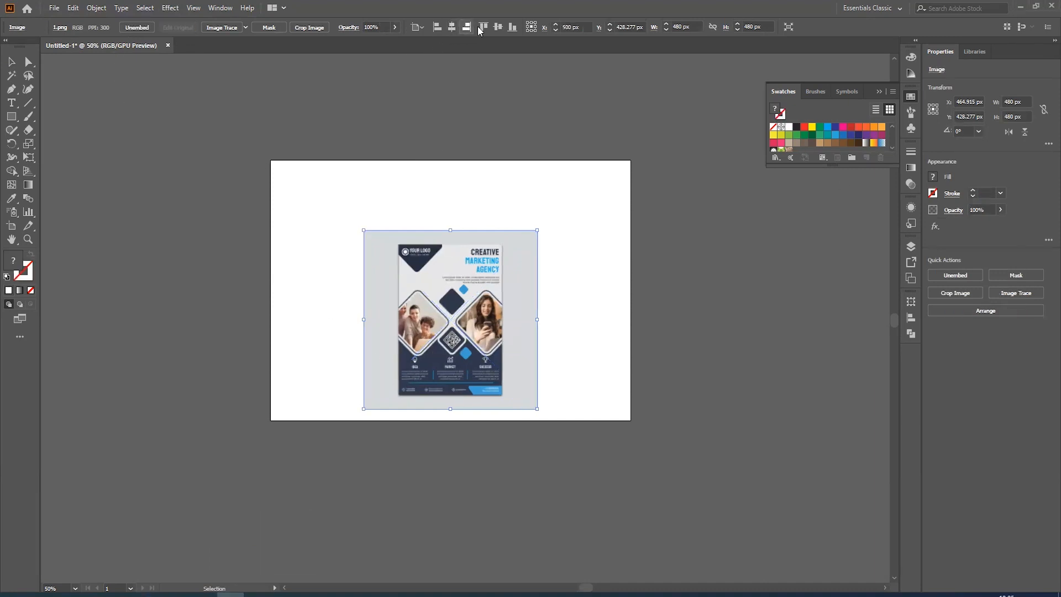
left_click(499, 27)
left_click(135, 268)
key("ctrl+plus")
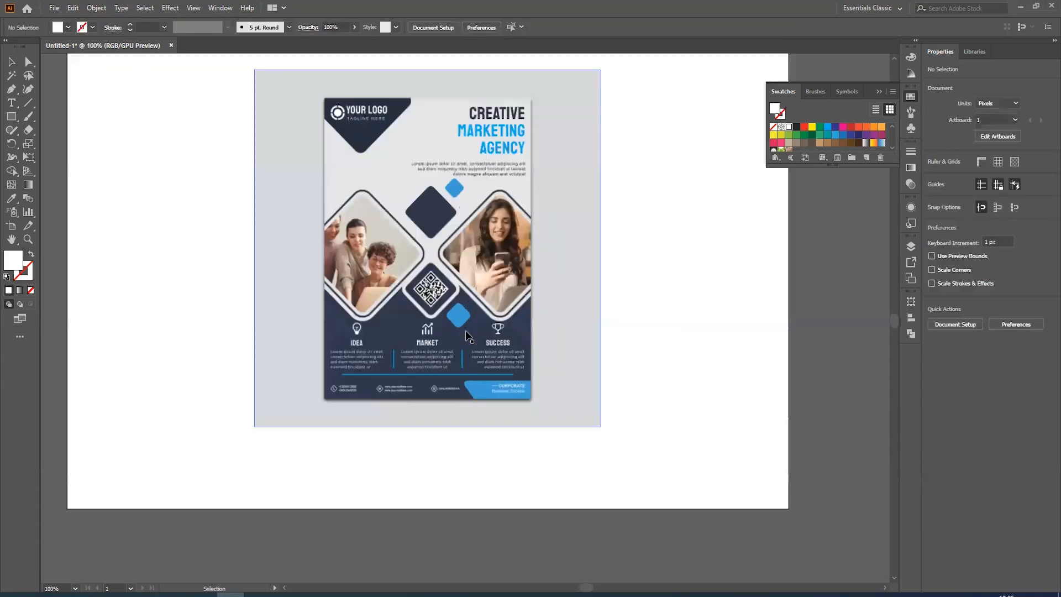
left_click_drag(478, 327, 450, 381)
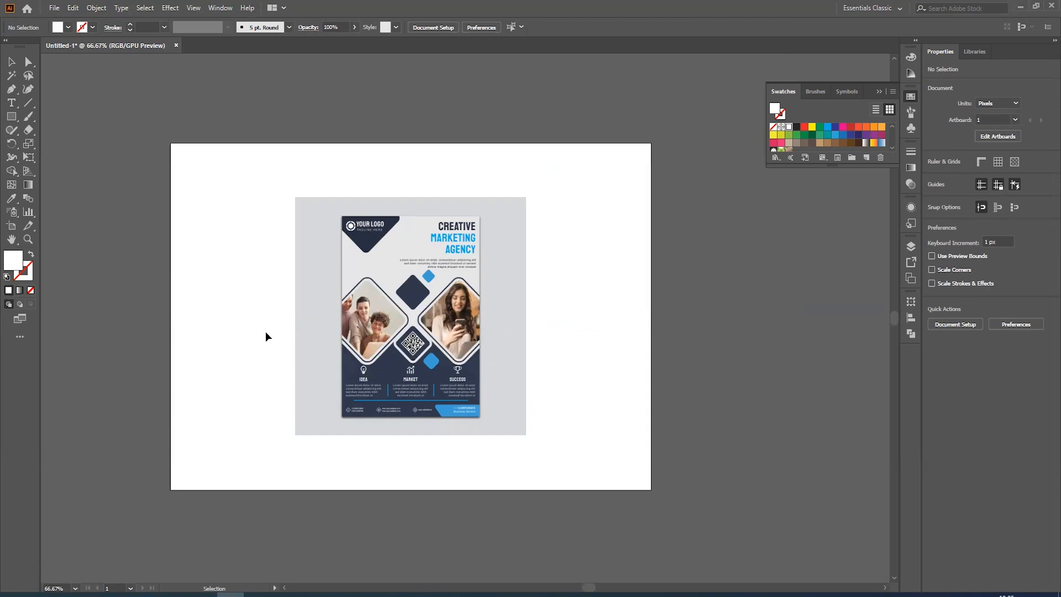
- Enlarge the flyer image proportionally about its center to about 556 px square
left_click(425, 341)
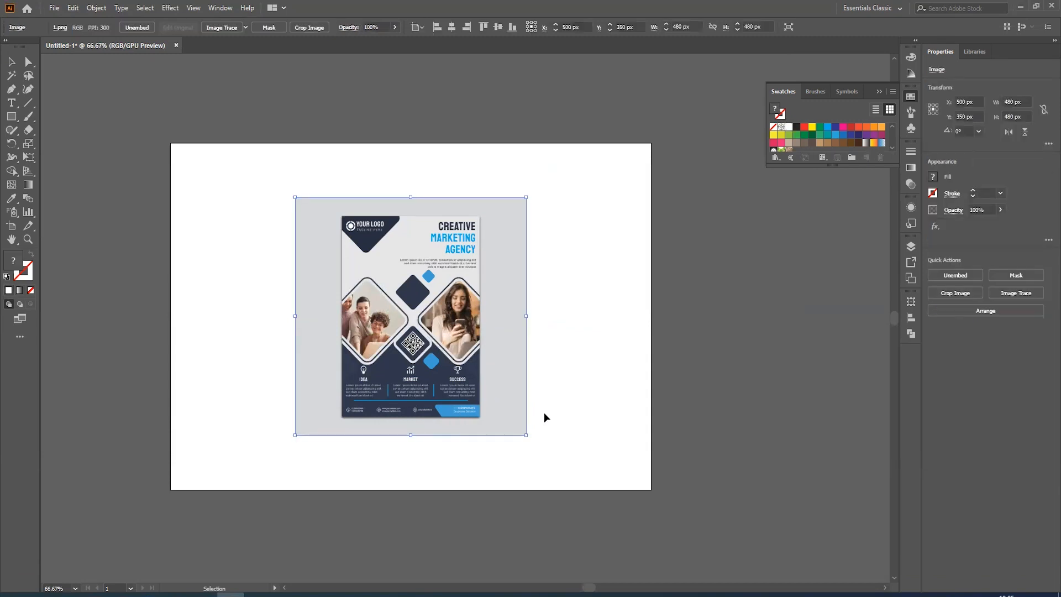
left_click_drag(526, 435, 545, 454)
left_click(665, 396)
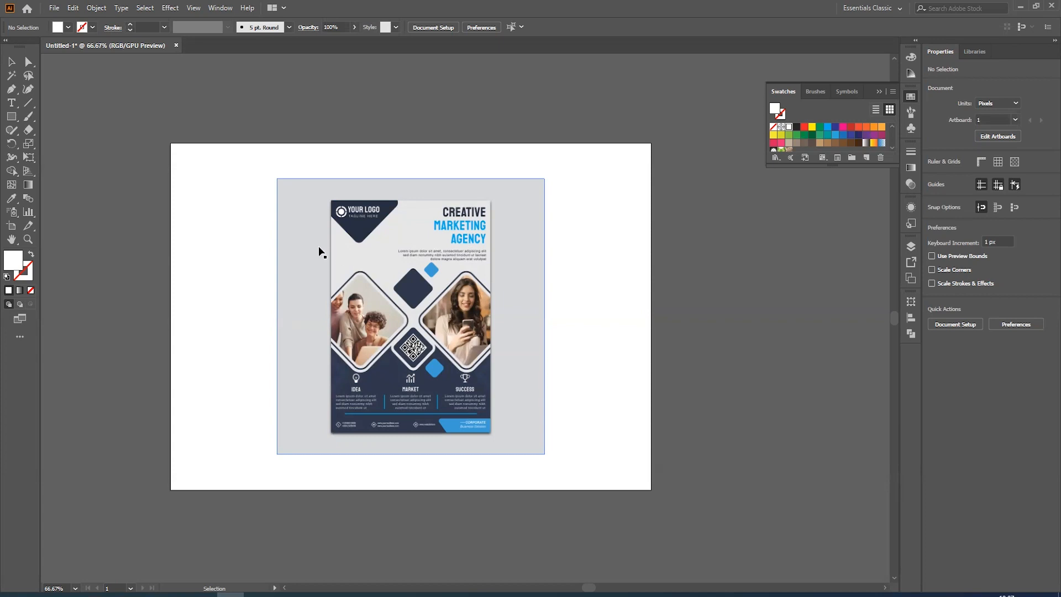
- Draw a 1000 by 700 px rectangle over the artboard and move it down to uncover the flyer image's upper part
key("m")
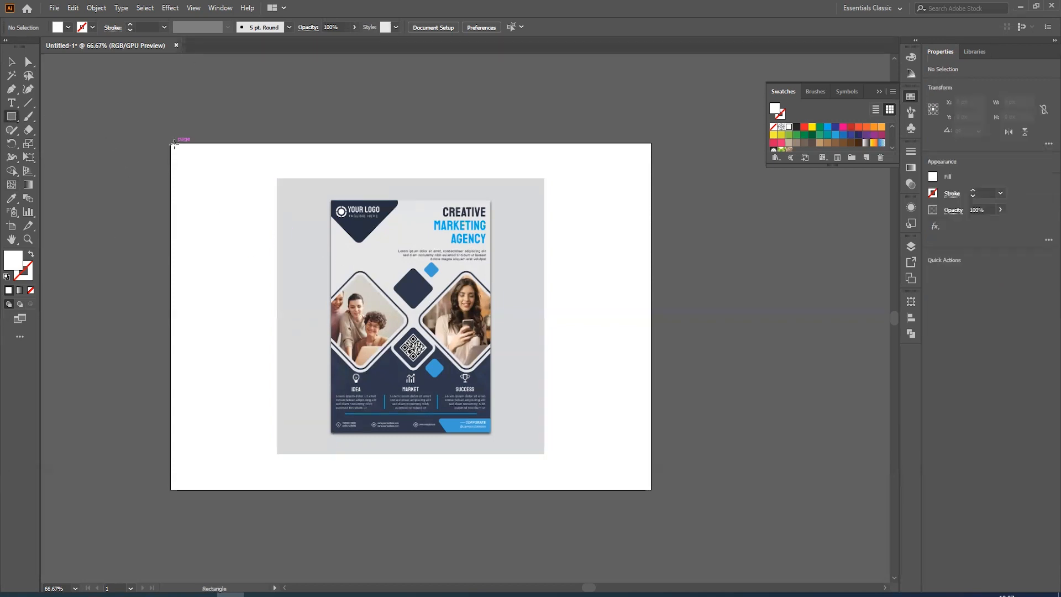
left_click_drag(173, 143, 651, 486)
key("v")
left_click_drag(327, 234, 326, 415)
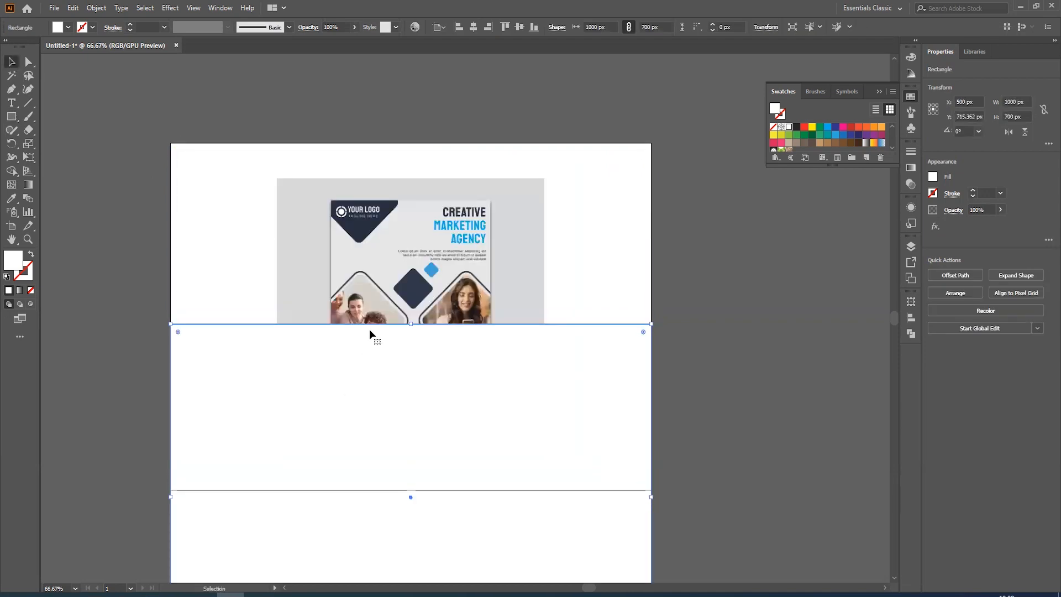
- Fill the rectangle with the flyer image's light grey background color, center it vertically on the artboard and send it to the back
key("i")
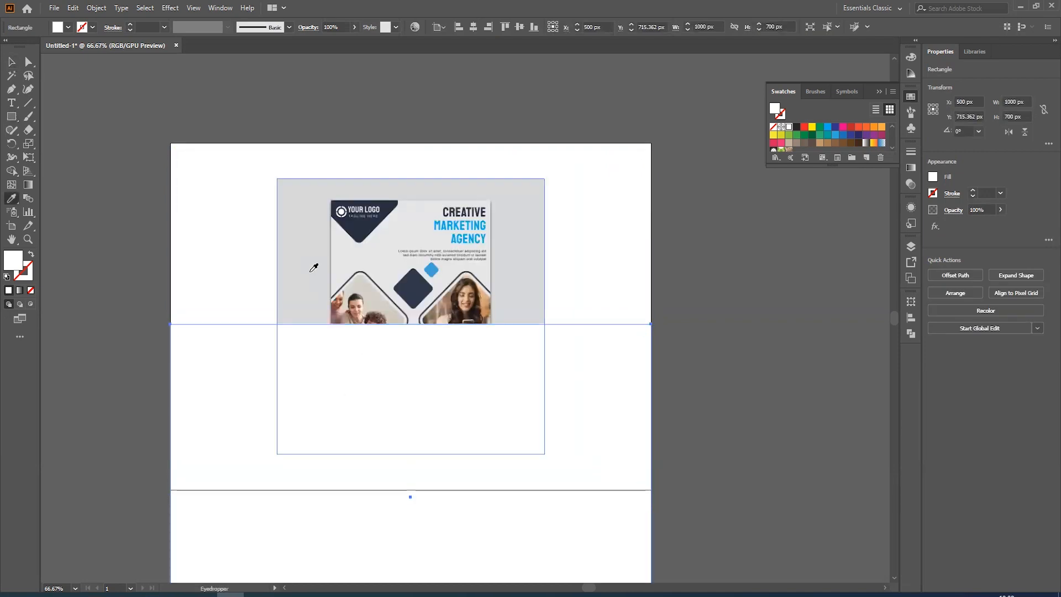
left_click(310, 267)
key("v")
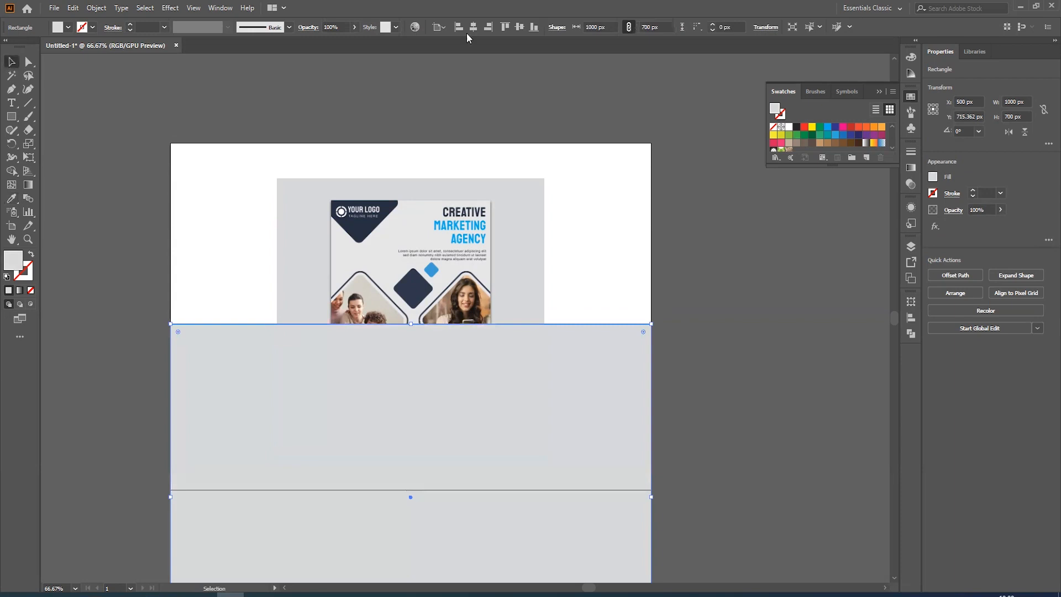
left_click(519, 27)
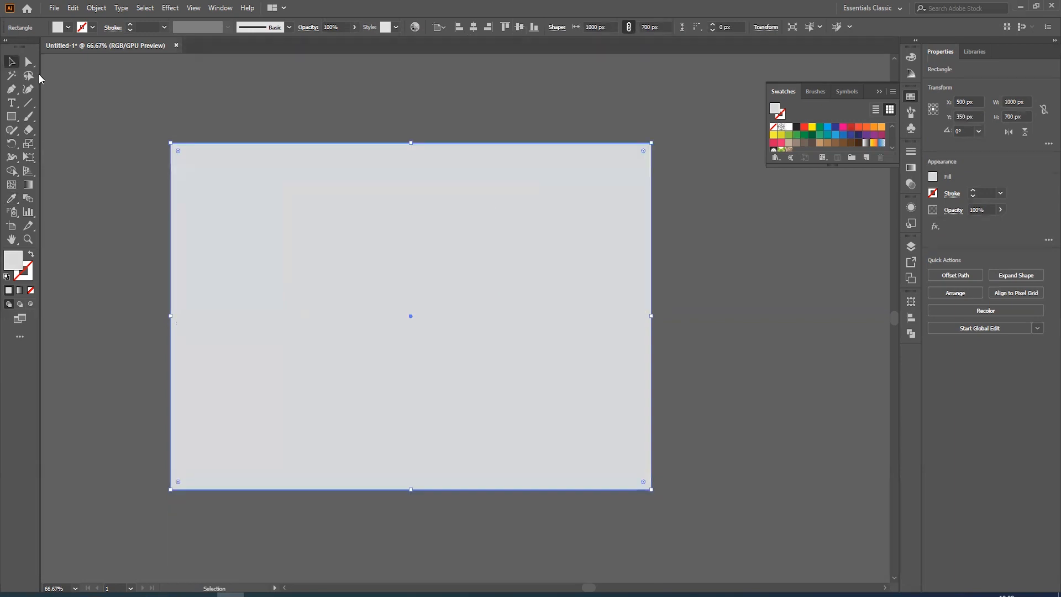
key("ctrl+shift+bracketleft")
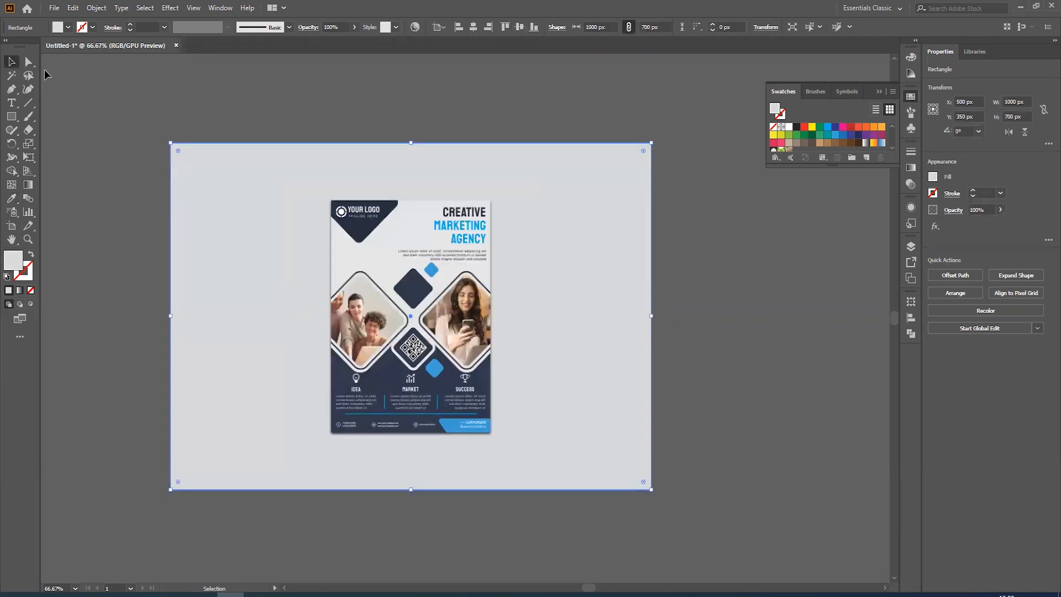
left_click(111, 218)
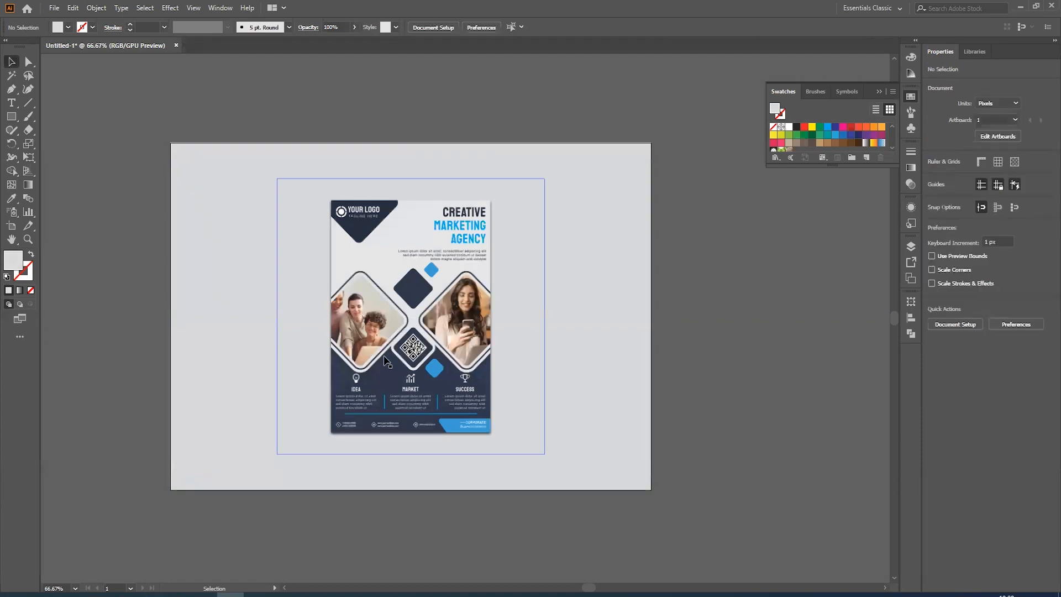
- Try a cover layout with two copies of the flyer image side by side on the artboard
scroll(511, 398, "up", 2)
scroll(592, 407, "down", 2)
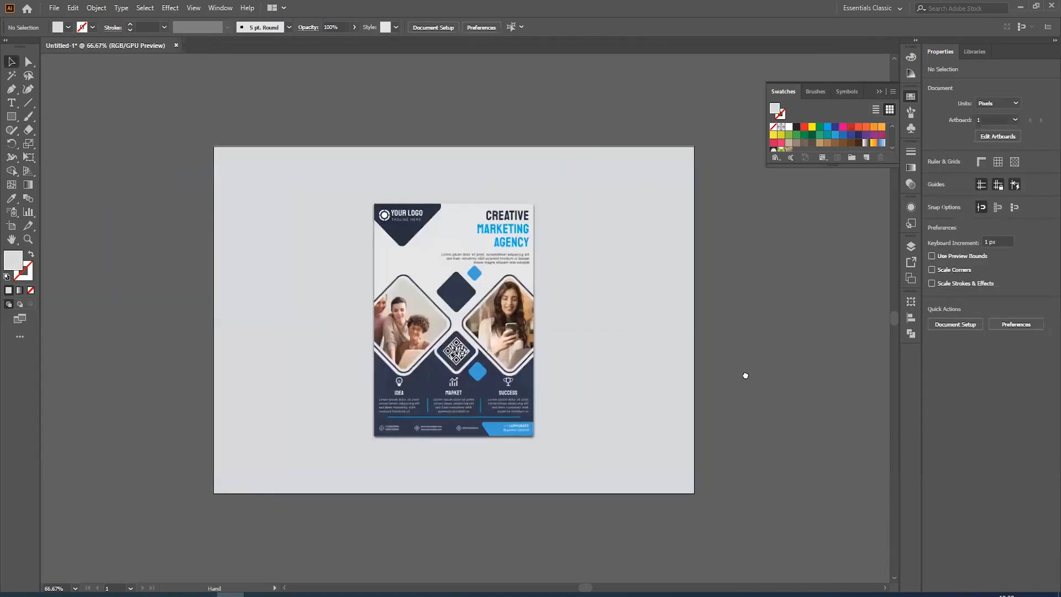
left_click_drag(744, 376, 693, 376)
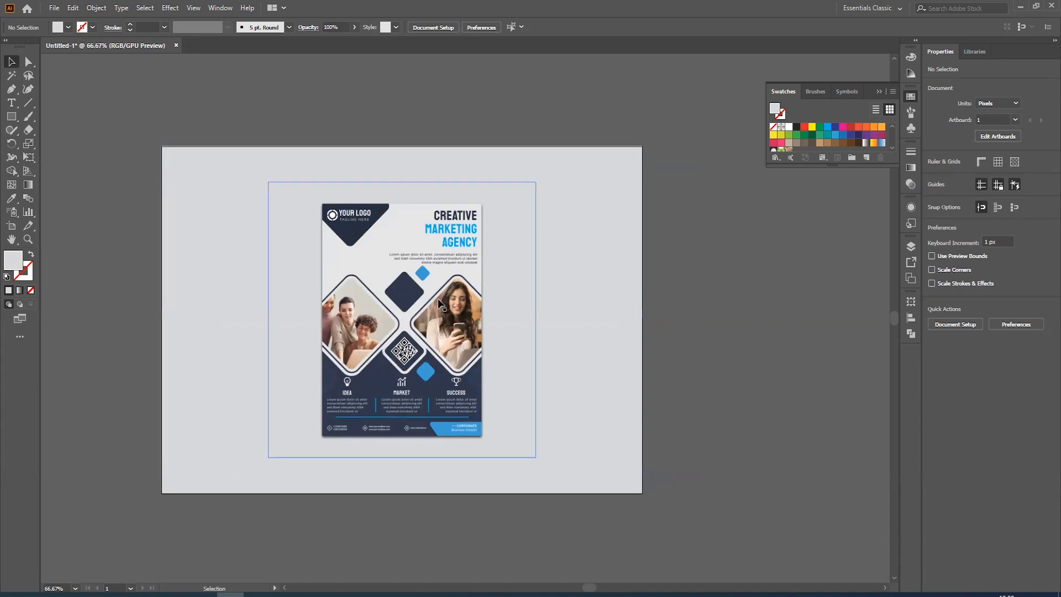
left_click_drag(412, 312, 493, 319)
left_click_drag(379, 320, 222, 311)
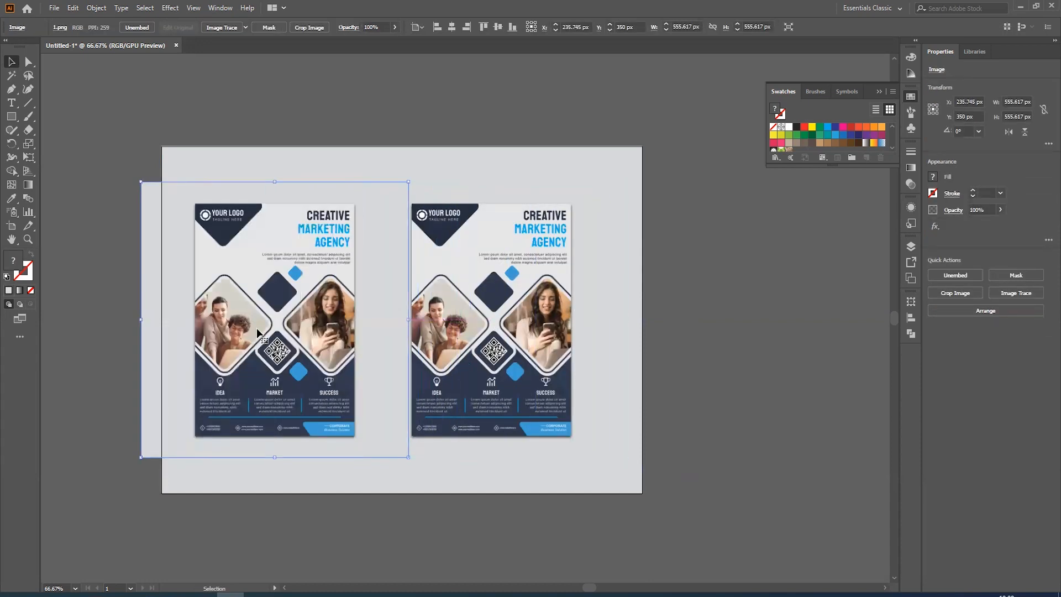
left_click_drag(297, 330, 317, 330)
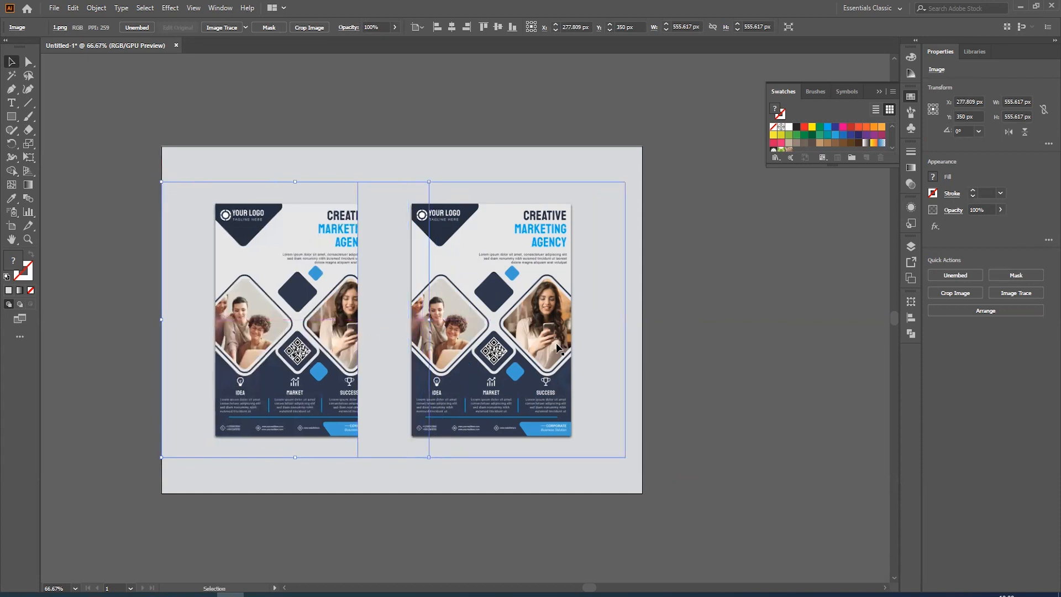
left_click(685, 331)
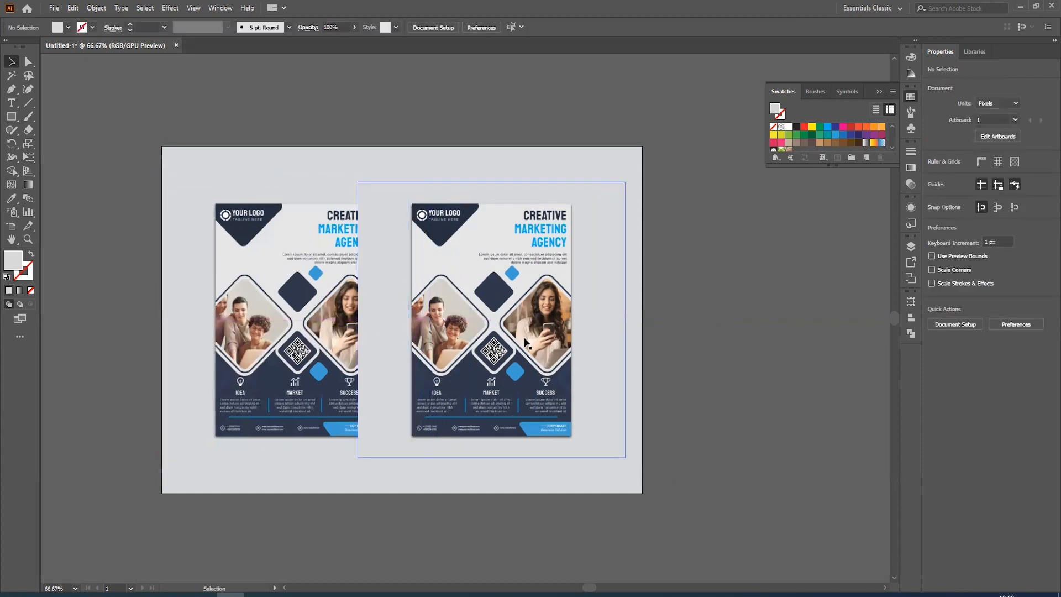
left_click_drag(395, 372, 502, 372)
key("ctrl+z")
left_click(703, 372)
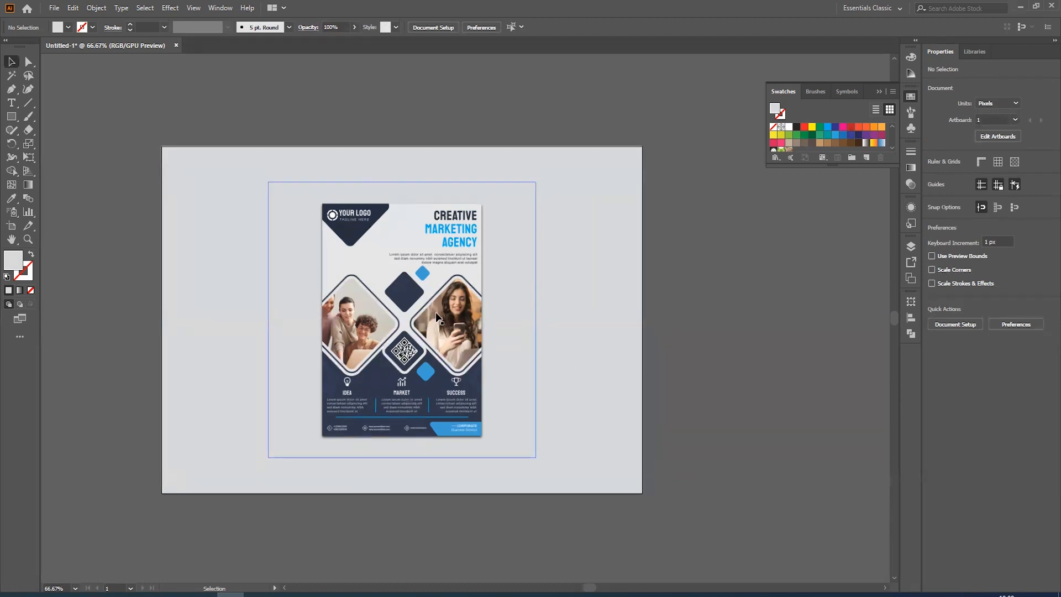
- Export the artboard as a JPEG named Cover Image into the LovePik folder on the Desktop
left_click(54, 8)
mouse_move(138, 207)
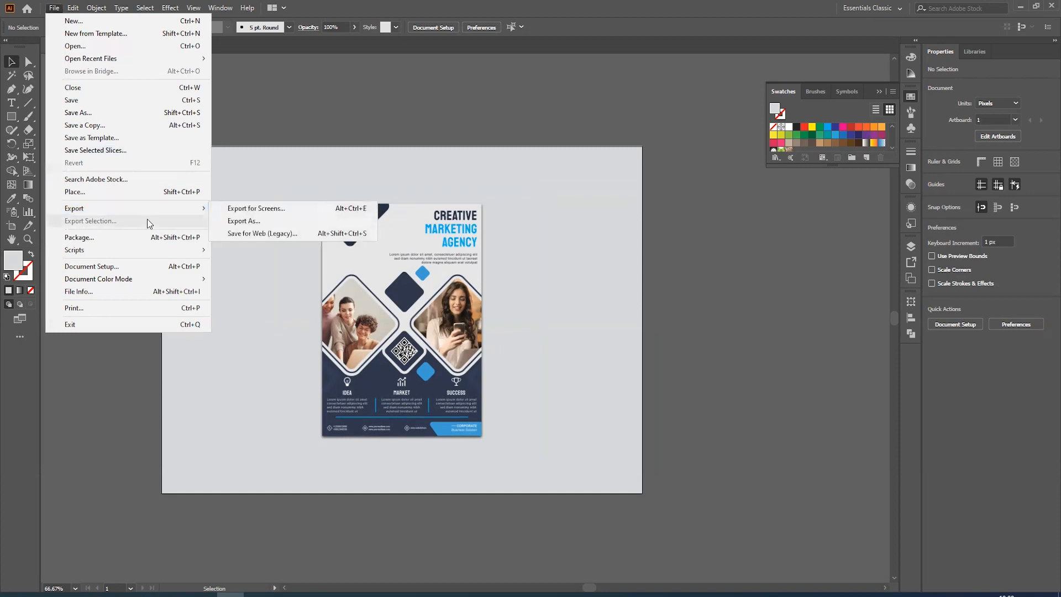
left_click(292, 221)
left_click(46, 97)
double_click(124, 94)
type("Cover Page")
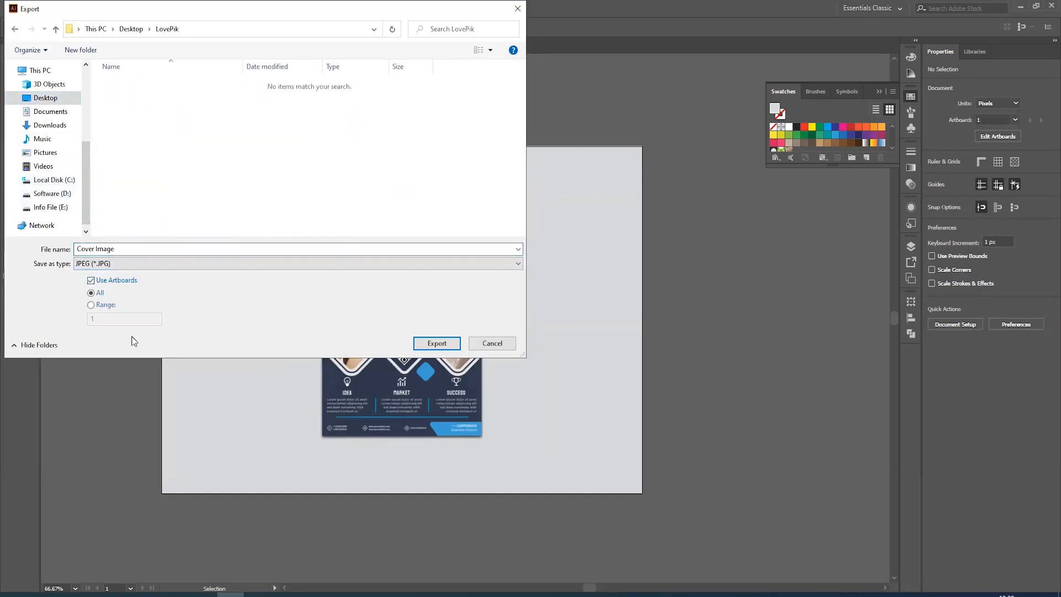
left_click(437, 343)
left_click(575, 457)
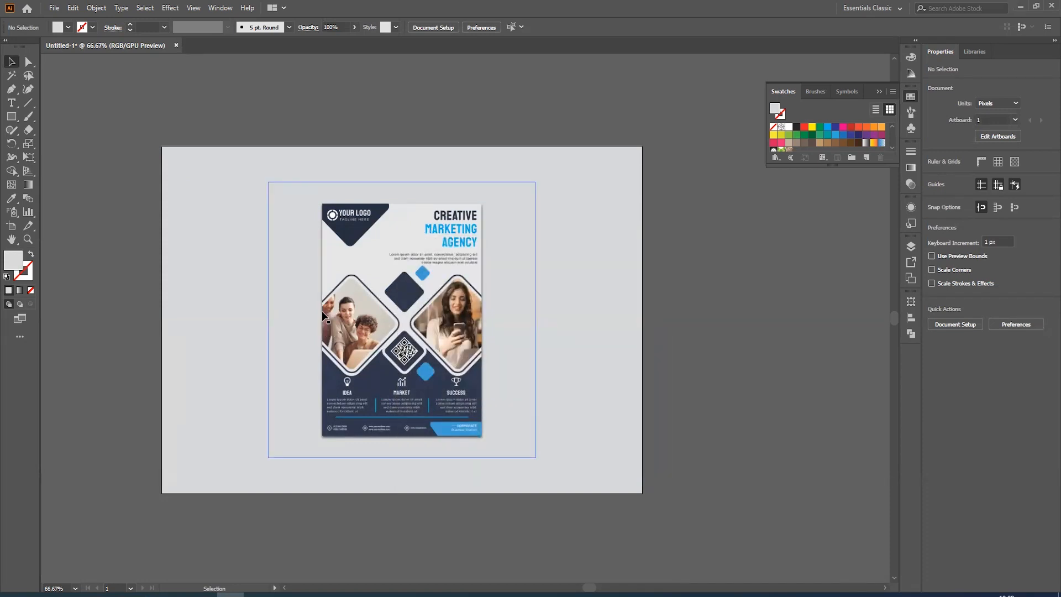
left_click(177, 46)
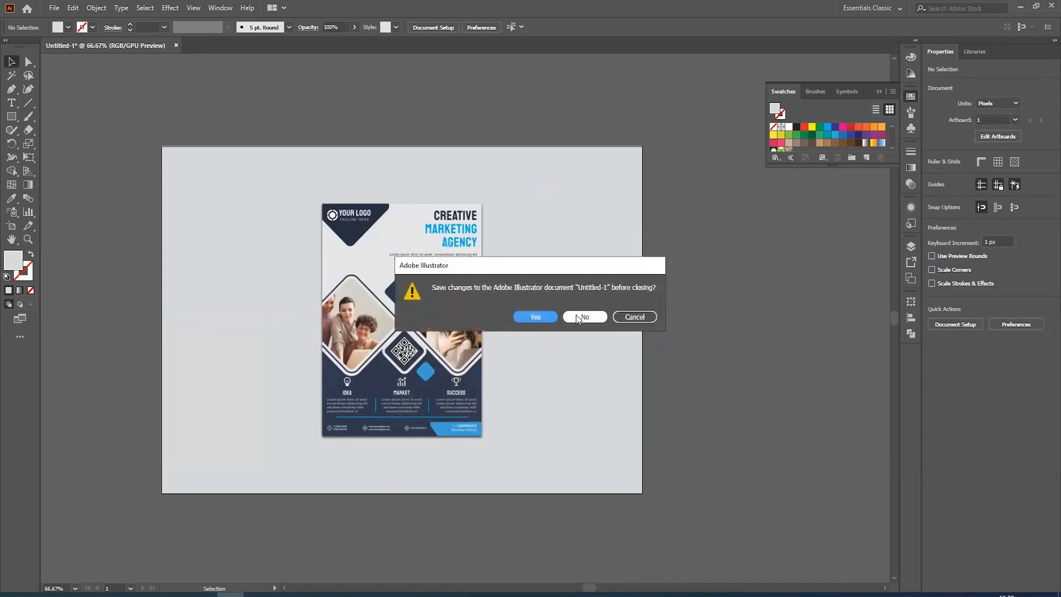
left_click(635, 318)
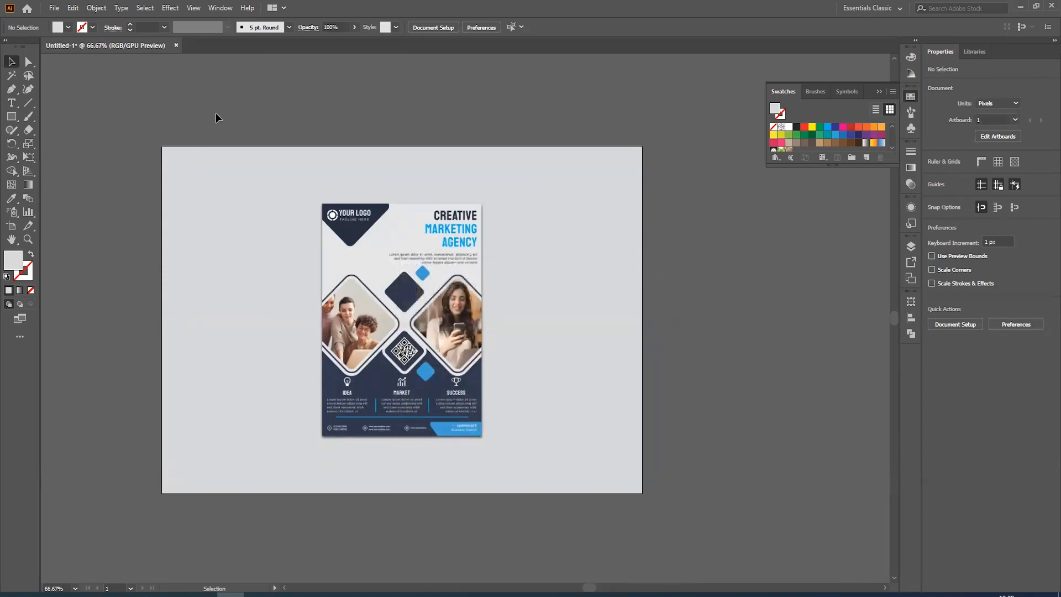
right_click(188, 52)
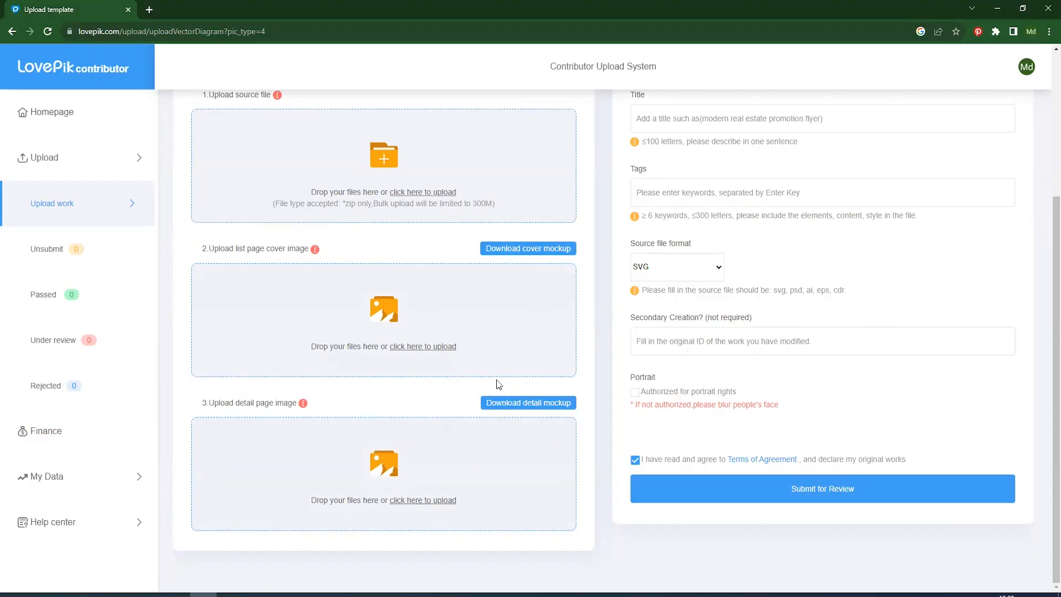
left_click(231, 594)
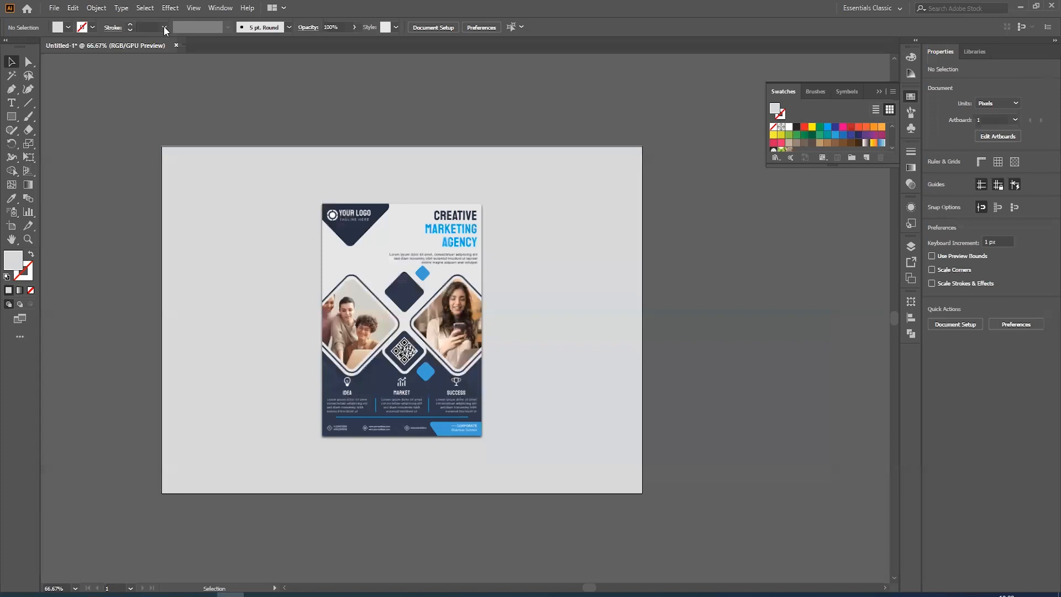
- Create a second new document with a tall portrait artboard 1000 px wide for the detail page image
right_click(190, 45)
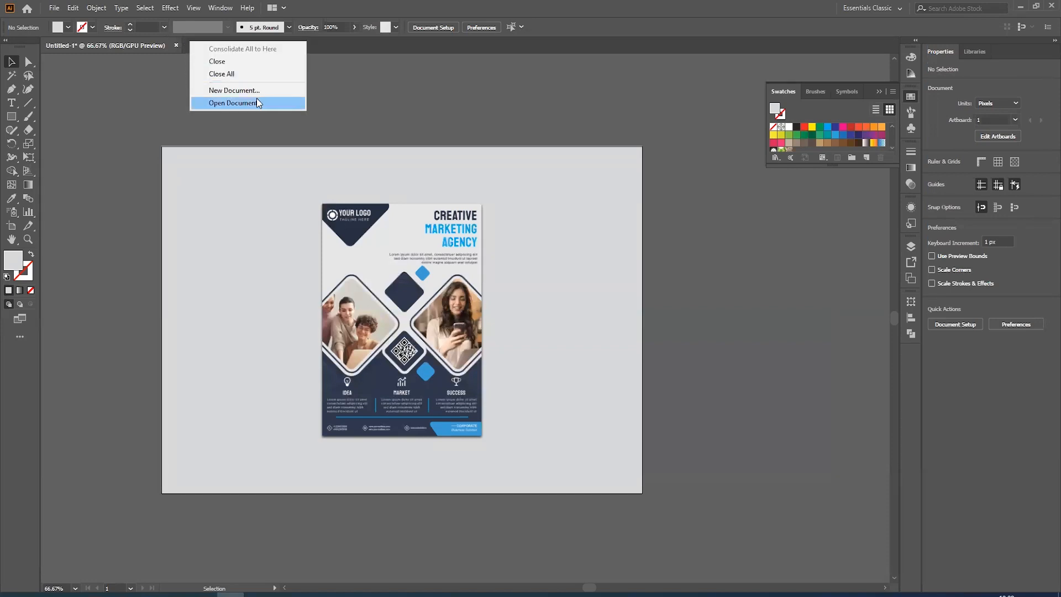
left_click(244, 90)
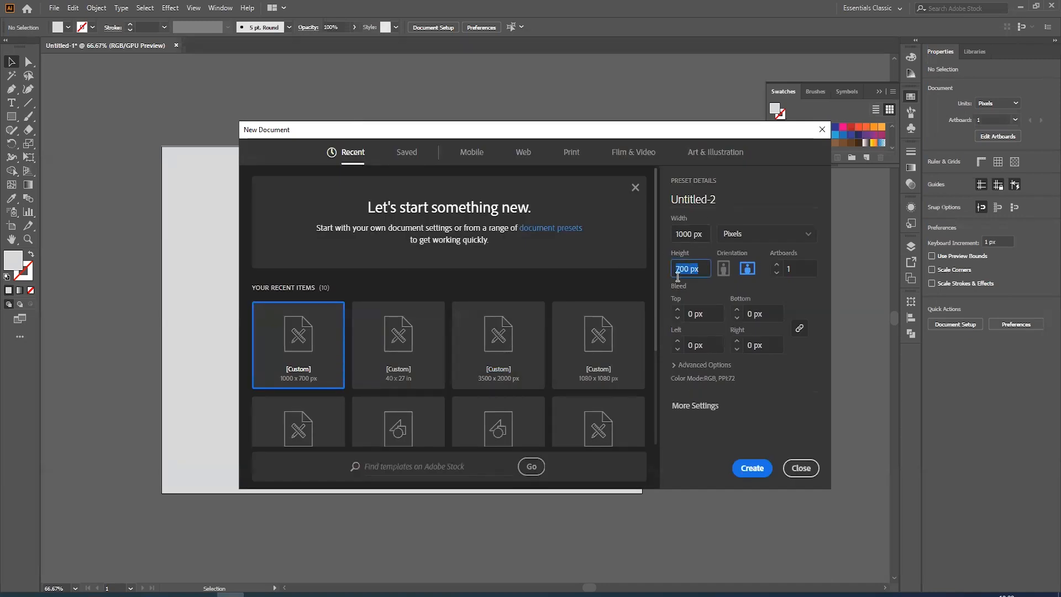
key("BackSpace")
left_click(754, 465)
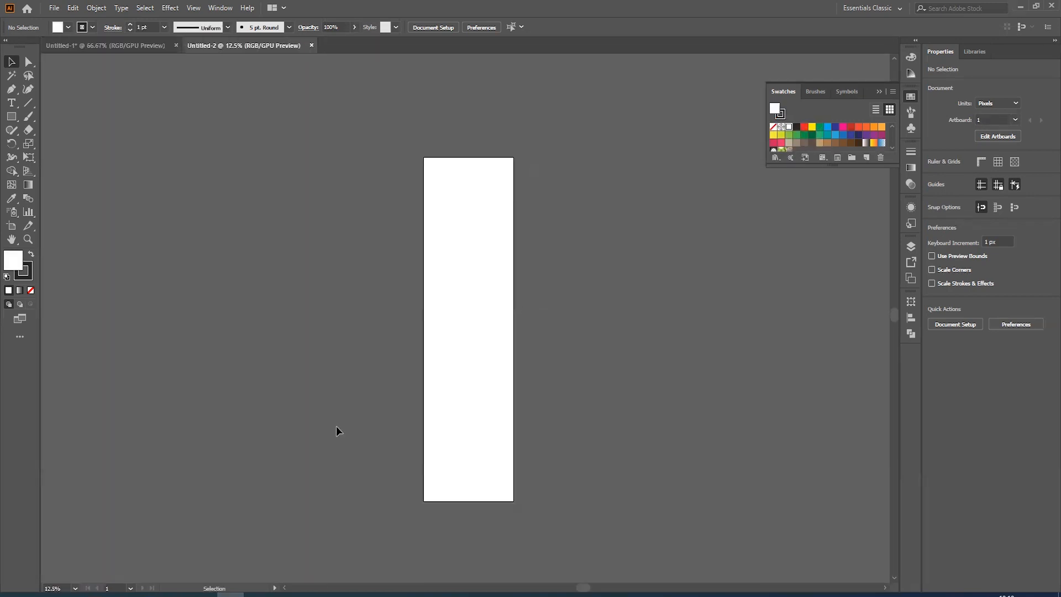
scroll(420, 321, "right", 3)
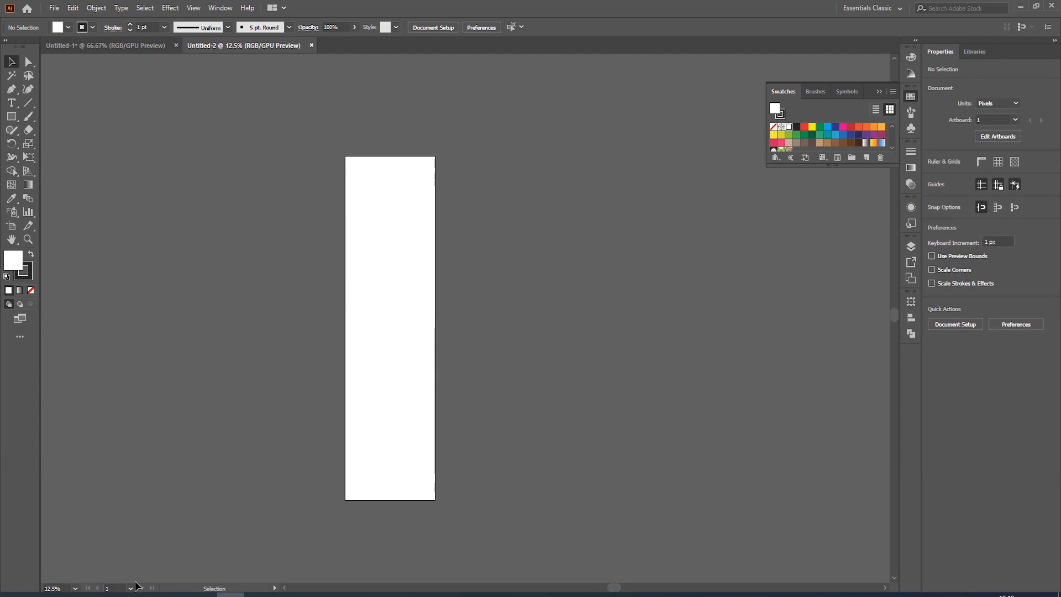
- Place the Mockup Flyer 2 and Mockup Flyer3 images from the Graphicriver folder beside the new document's artboard
mouse_move(68, 593)
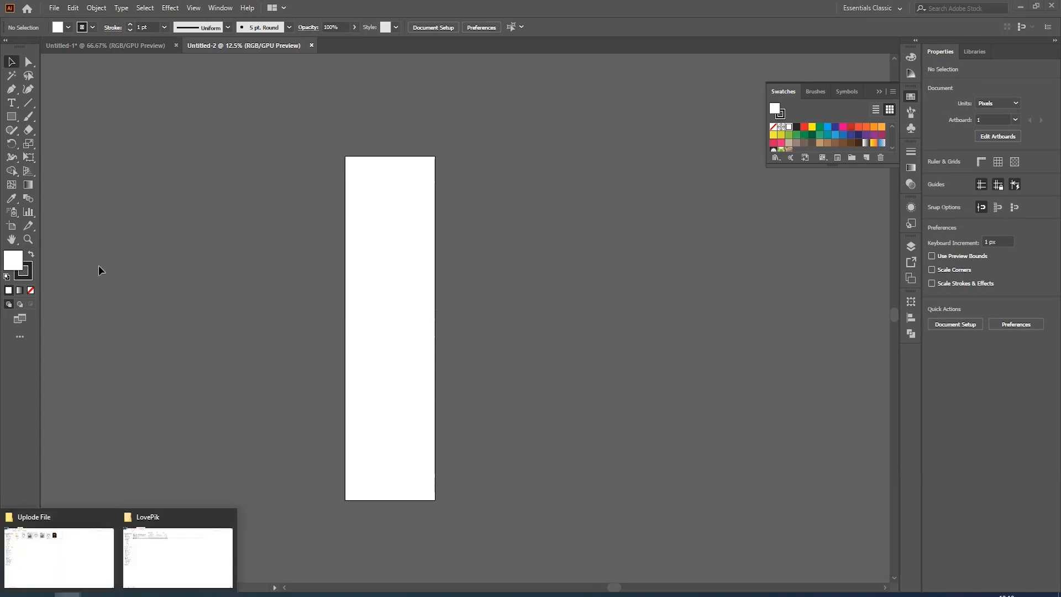
left_click(83, 553)
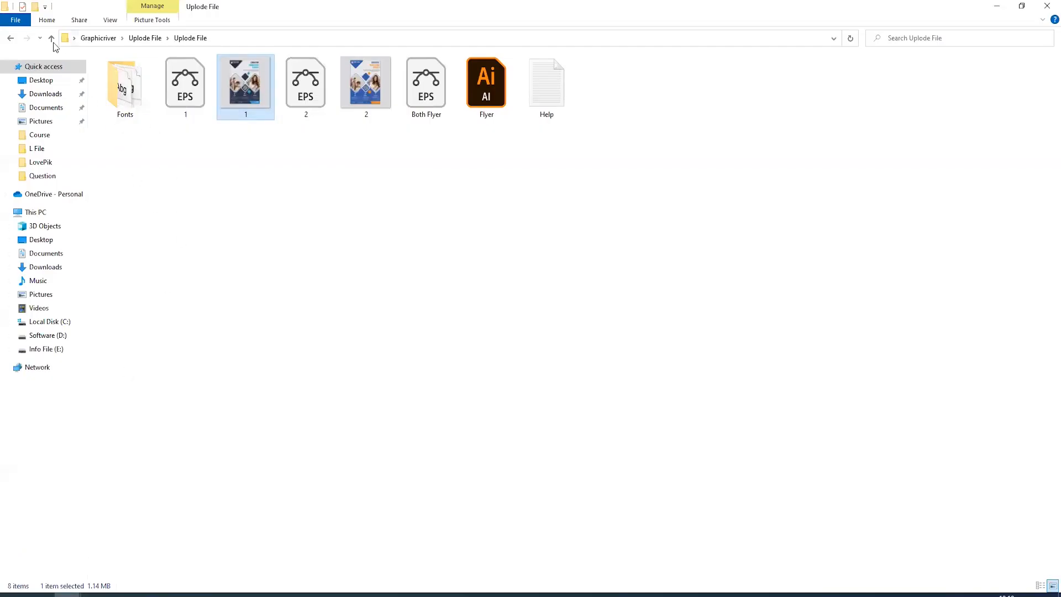
left_click(52, 38)
double_click(123, 87)
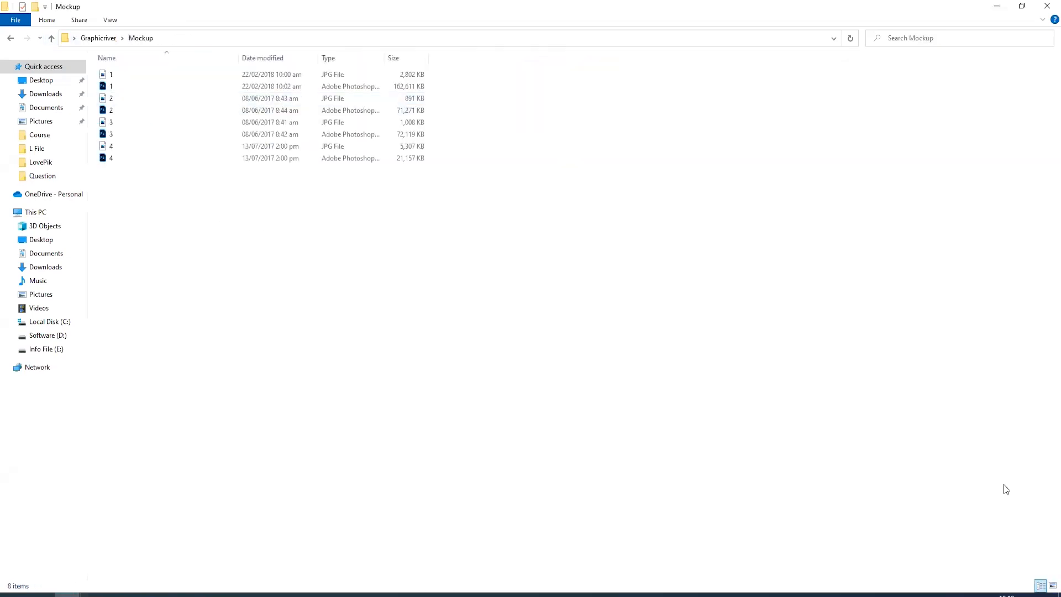
left_click(1052, 585)
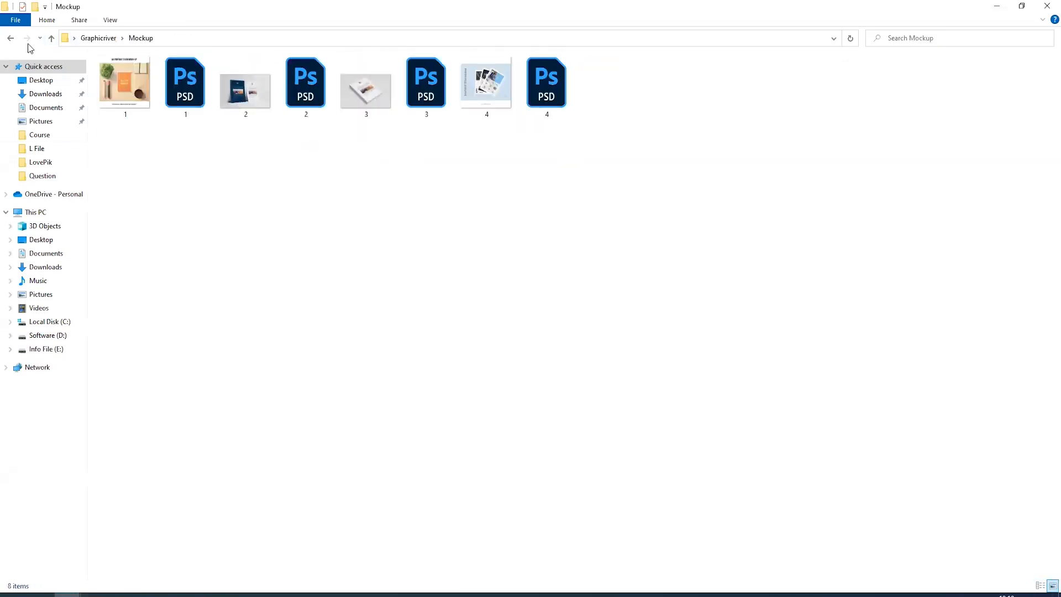
left_click(51, 39)
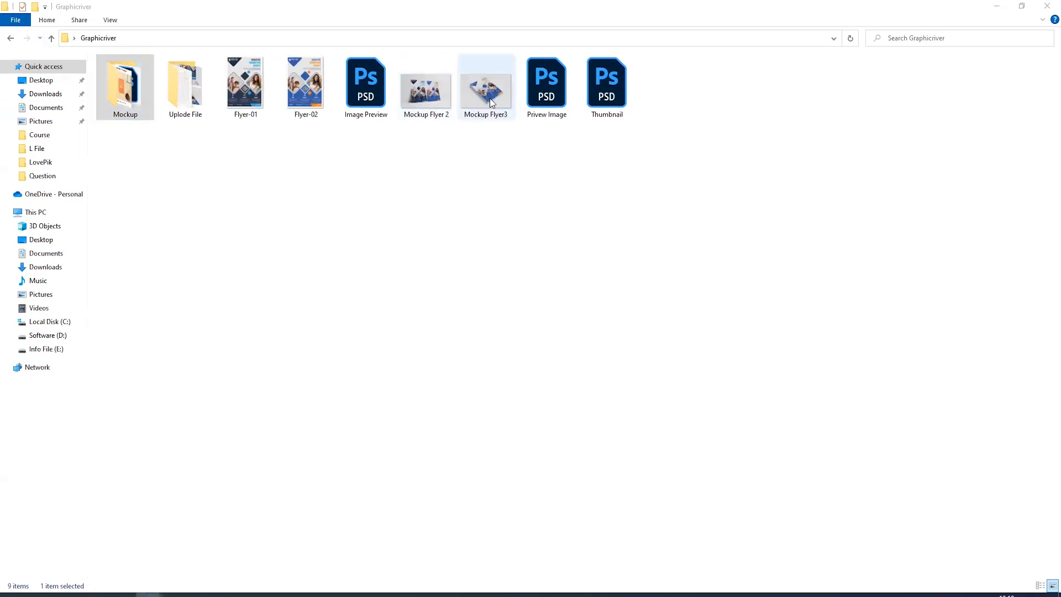
left_click_drag(491, 164, 417, 337)
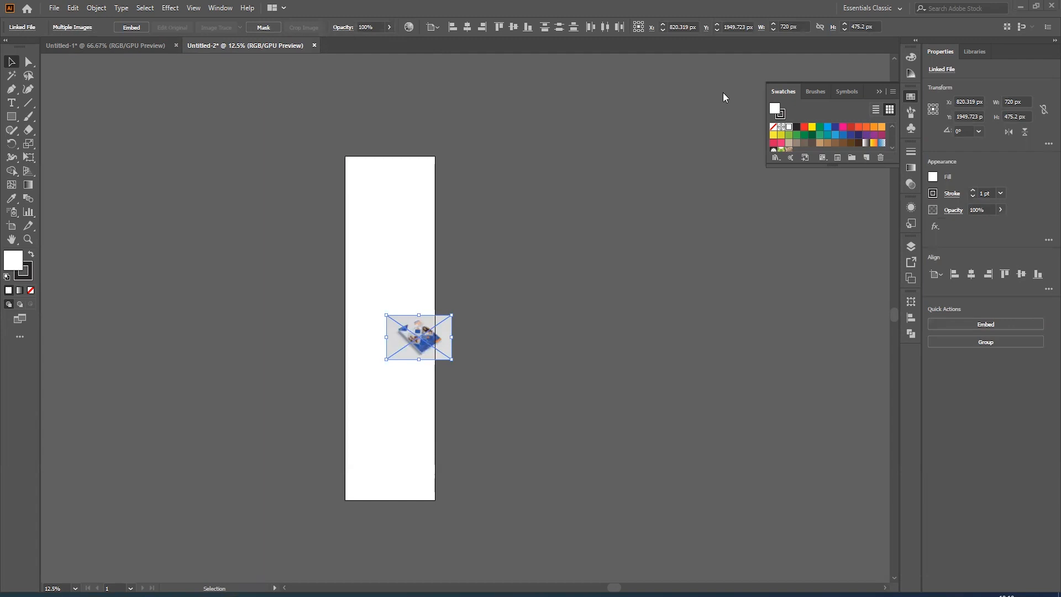
left_click_drag(410, 316, 510, 281)
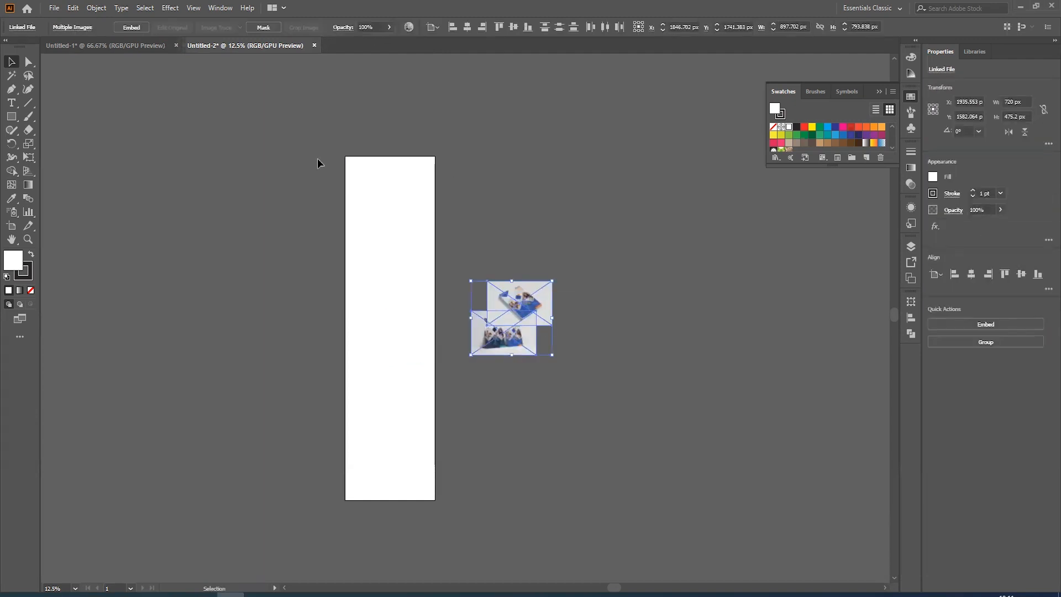
left_click(160, 269)
- Stack the two mockup images centered horizontally on the artboard's upper part, Mockup Flyer 2 above Mockup Flyer3
key("ctrl+=")
scroll(547, 354, "up", 2)
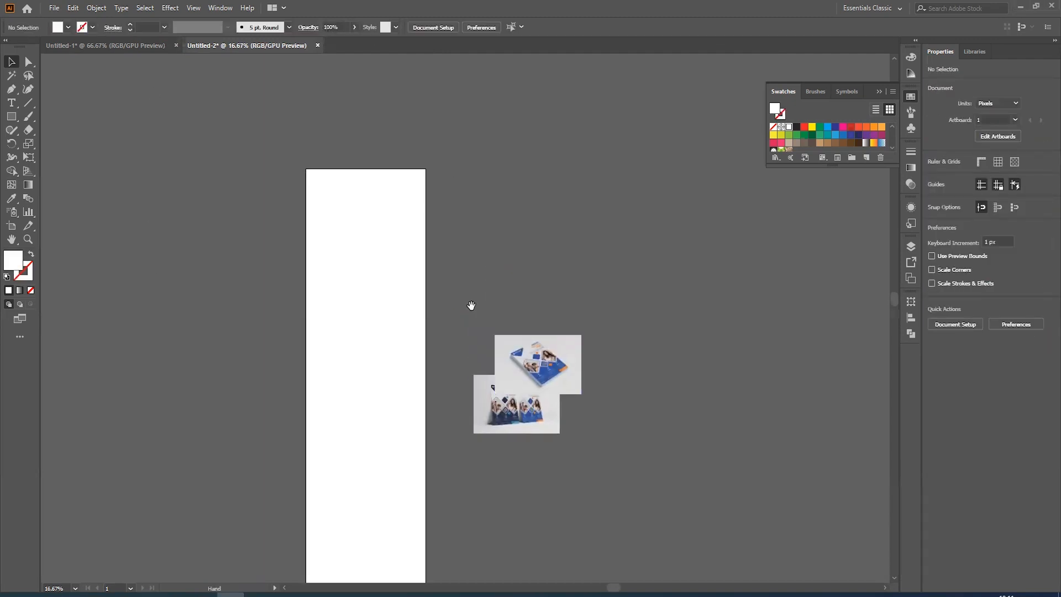
left_click_drag(544, 361, 513, 261)
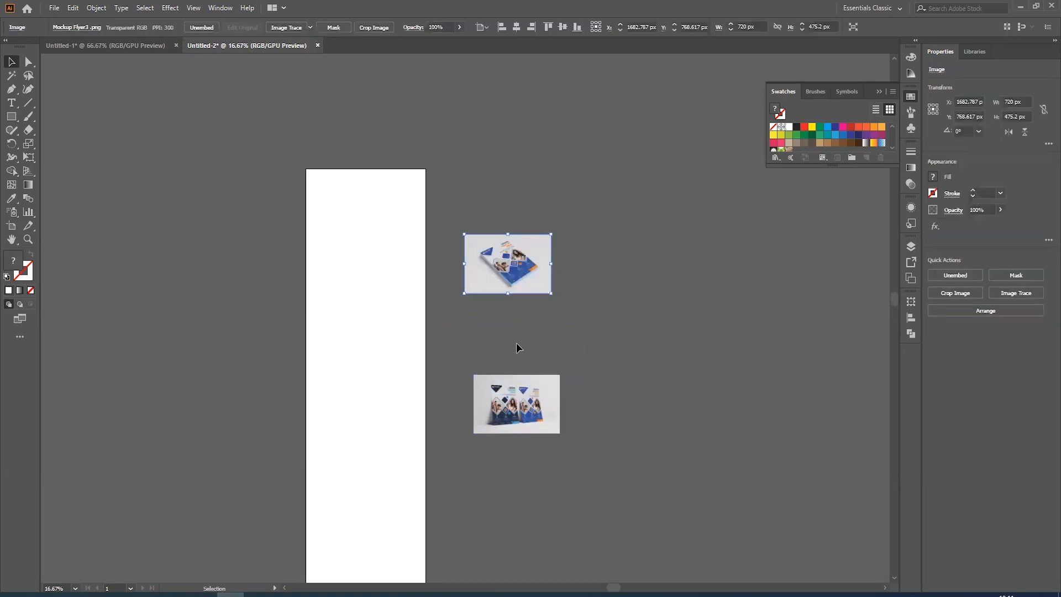
left_click_drag(523, 414, 371, 240)
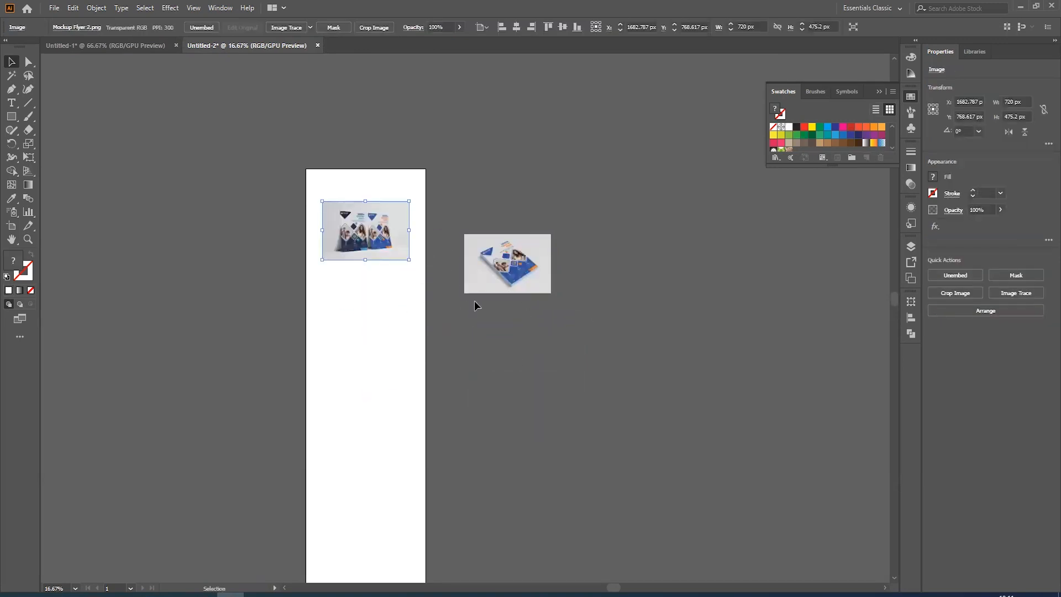
left_click_drag(514, 274, 372, 359)
left_click(538, 383)
scroll(343, 364, "up", 1)
left_click_drag(378, 260, 355, 307)
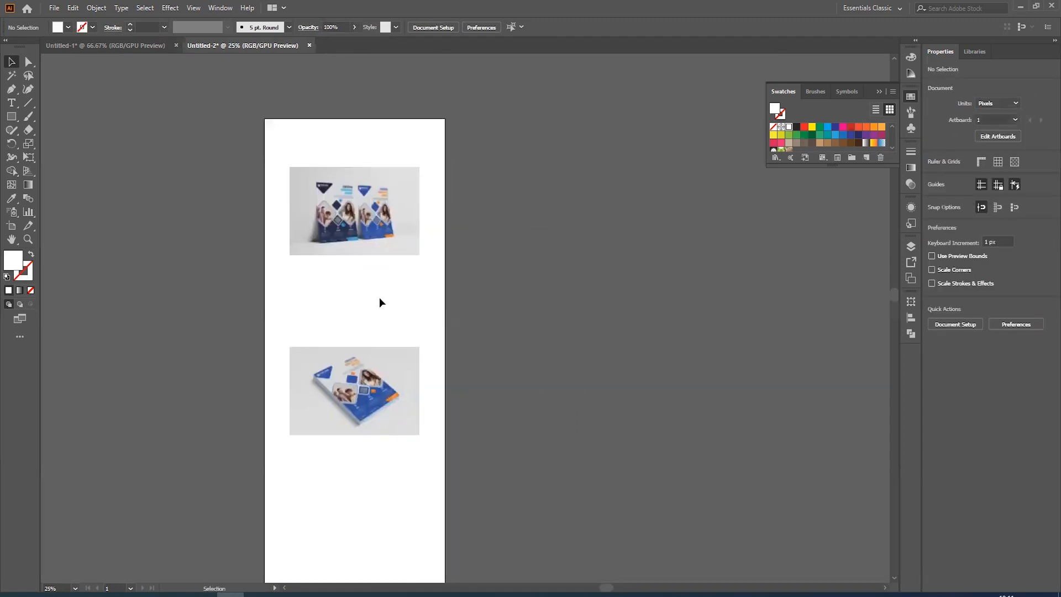
- Move both mockup images down into the lower half of the artboard, keeping Mockup Flyer 2 above Mockup Flyer3
scroll(395, 303, "down", 2)
left_click_drag(385, 347, 375, 493)
left_click_drag(366, 241, 367, 399)
scroll(294, 503, "down", 2)
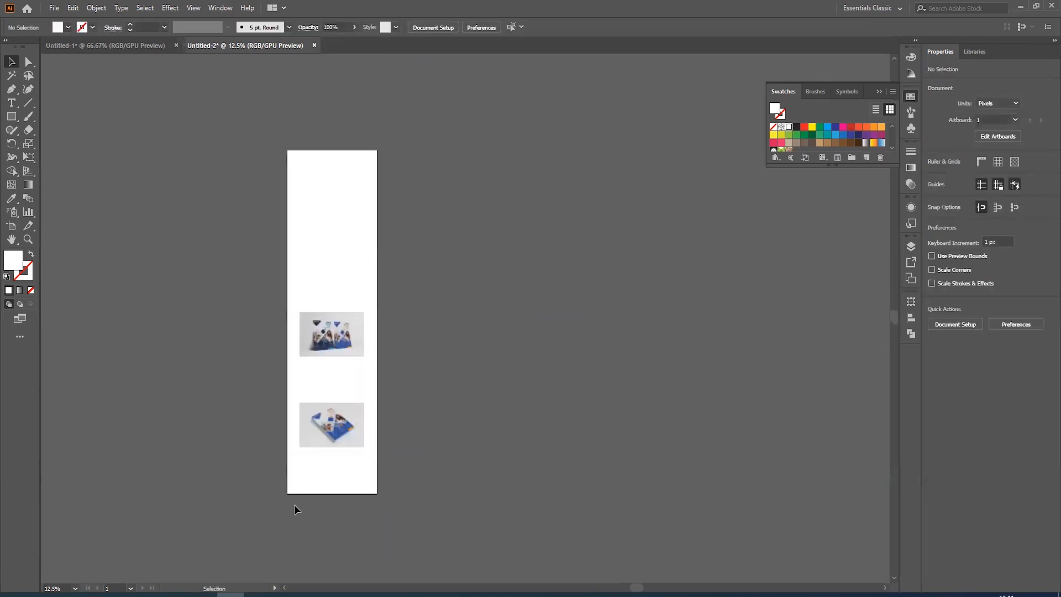
- Place the Flyer-01 and Flyer-02 images from the Graphicriver folder, with Flyer-01 centered near the artboard's upper edge
mouse_move(67, 593)
left_click(73, 551)
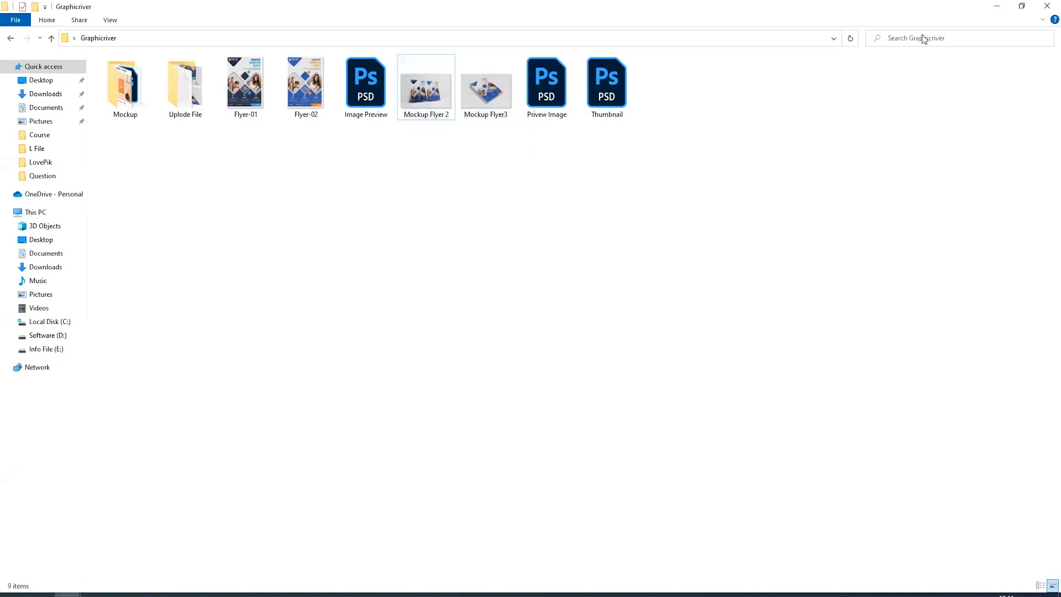
left_click_drag(291, 161, 232, 57)
left_click_drag(267, 104, 328, 201)
left_click(365, 198)
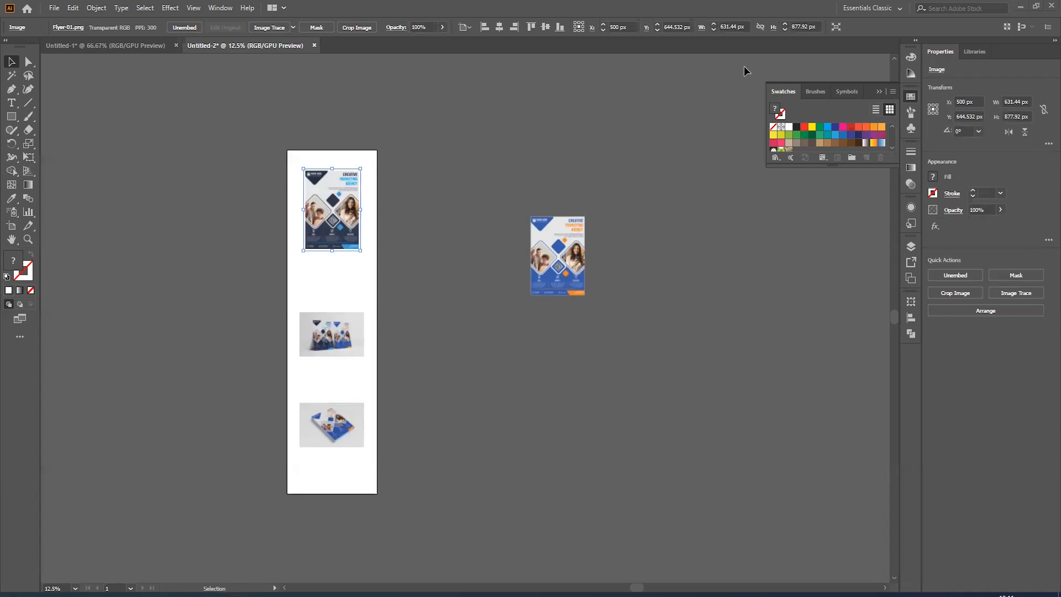
- Move Mockup Flyer 2 down and fit Flyer-02 between it and Flyer-01, centered on the artboard
left_click(379, 290)
left_click_drag(333, 333, 331, 365)
left_click_drag(536, 269, 325, 301)
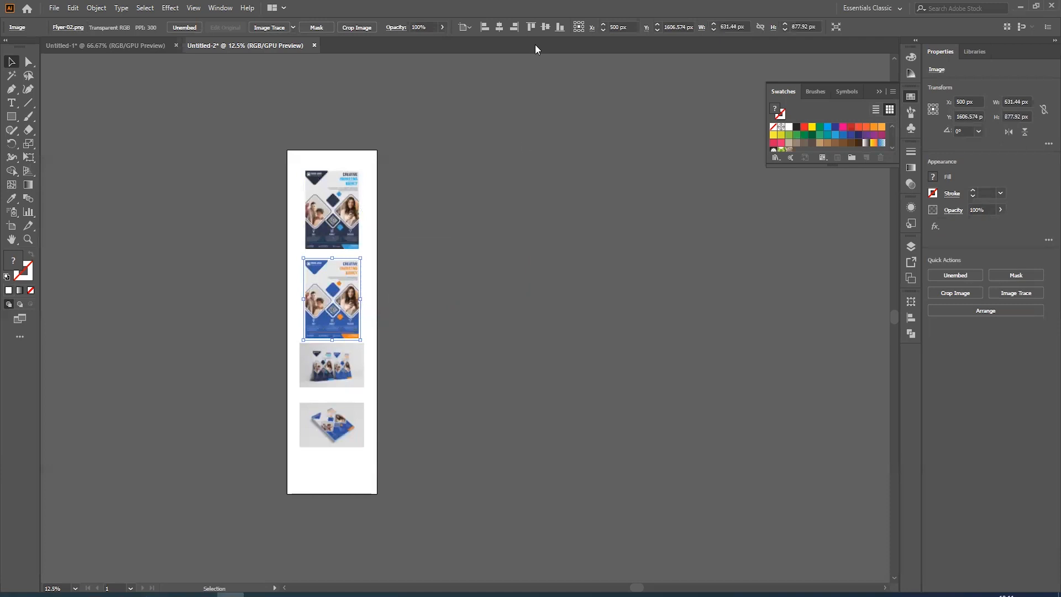
- Spread out the four images on the artboard by moving the mockups down and the two flyers up
left_click(456, 286)
left_click_drag(386, 368, 386, 398)
scroll(525, 330, "up", 3)
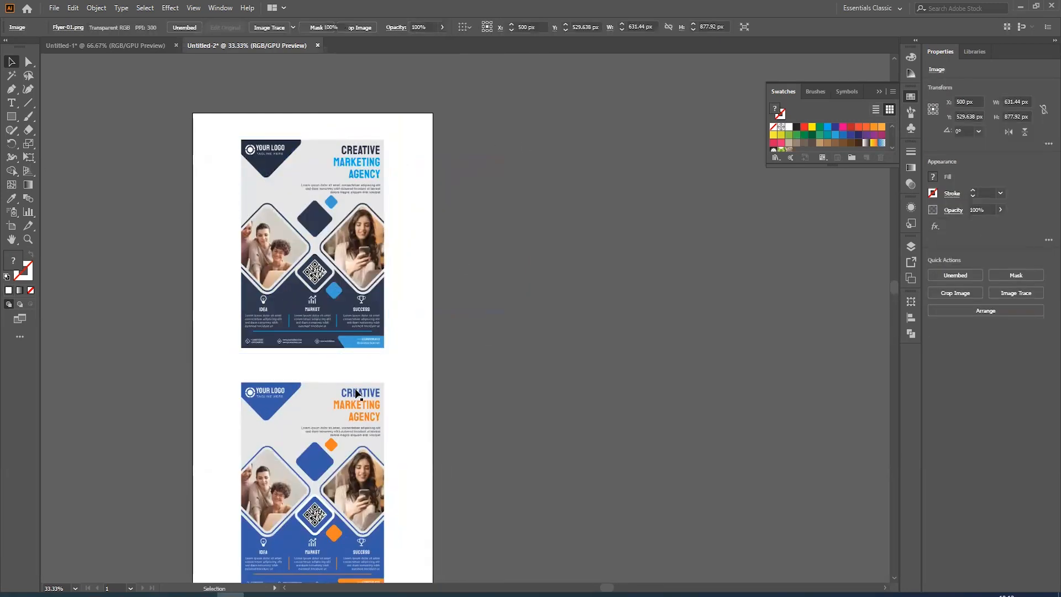
scroll(473, 322, "down", 3)
scroll(562, 380, "up", 2)
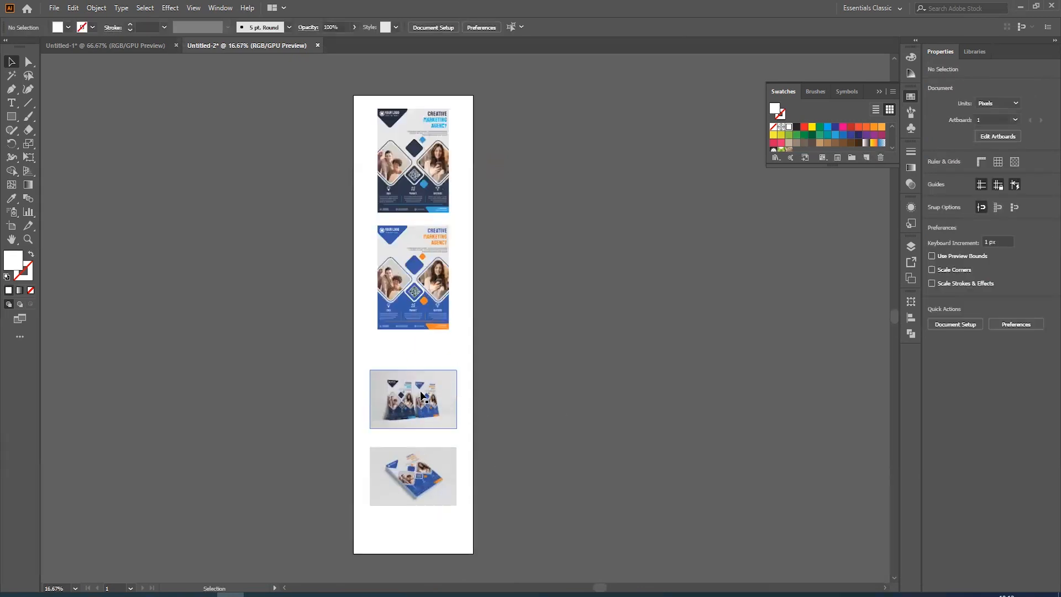
scroll(563, 380, "down", 2)
left_click_drag(563, 381, 502, 394)
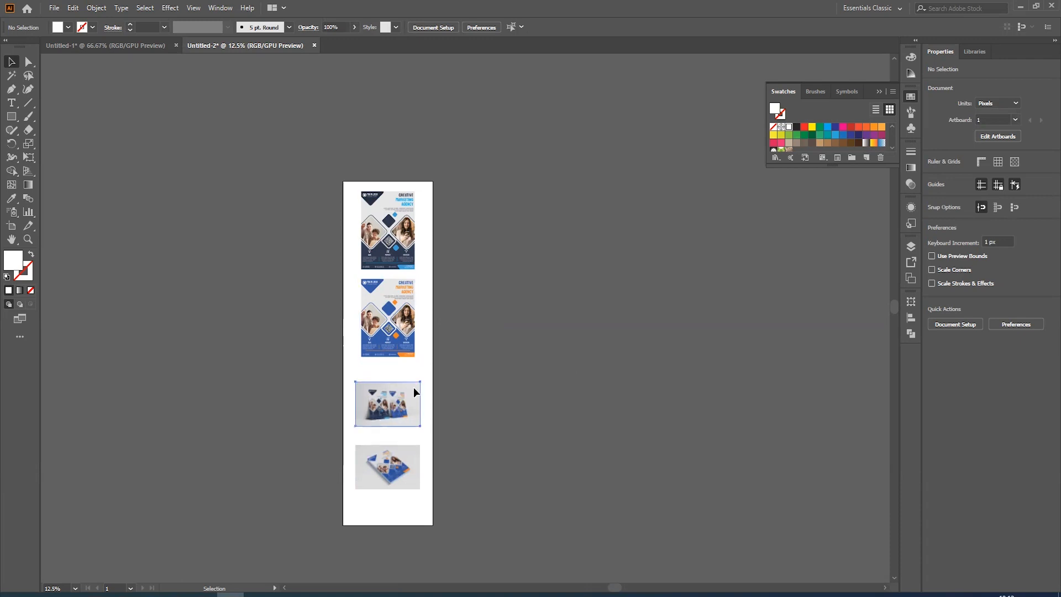
- Reorder the artboard images so Mockup Flyer 2 sits at the top, followed by Flyer-01 and Flyer-02 below it
left_click_drag(416, 392, 552, 223)
left_click(392, 322)
left_click(394, 236, "shift")
left_click_drag(391, 265, 390, 389)
left_click(470, 243)
left_click_drag(501, 248, 397, 239)
left_click(463, 356)
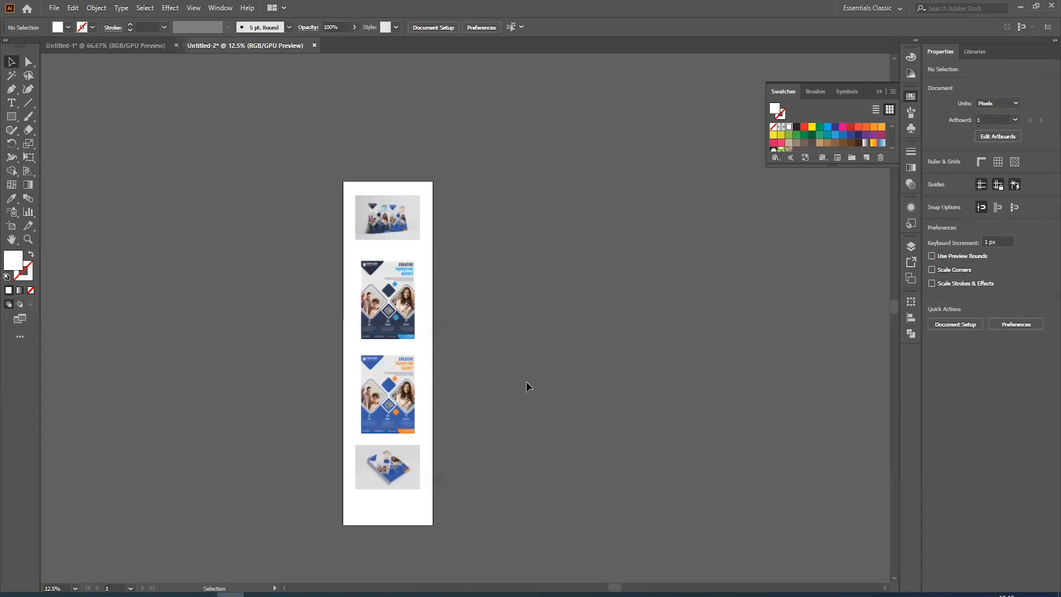
- Export the artboard as a JPEG named Detail Image into the LovePik folder on the Desktop
left_click(54, 8)
mouse_move(107, 207)
left_click(250, 222)
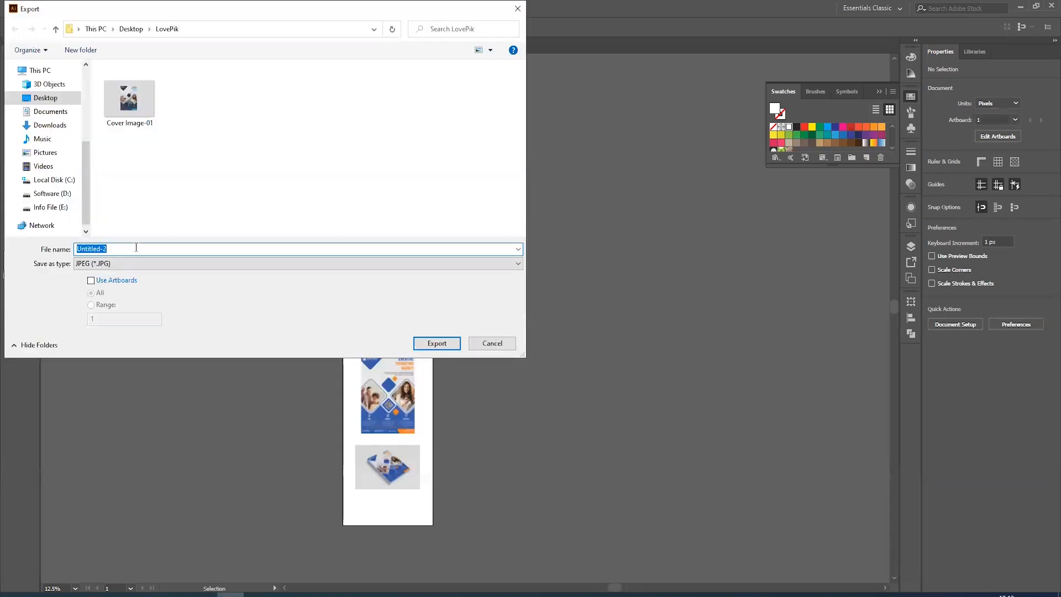
type("Page C")
mouse_move(203, 594)
left_click(204, 558)
key("alt+Tab")
type("Detail Image")
left_click(102, 280)
left_click(436, 342)
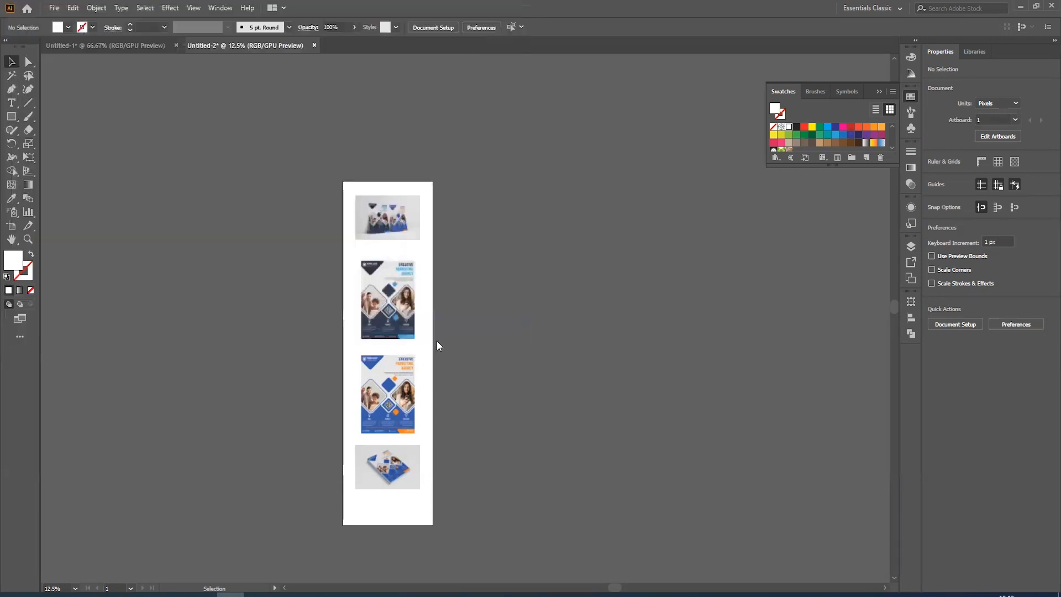
left_click(569, 459)
- Rename the exported Detail Image-01 file in the LovePik folder as Detail Image
mouse_move(67, 593)
left_click(156, 568)
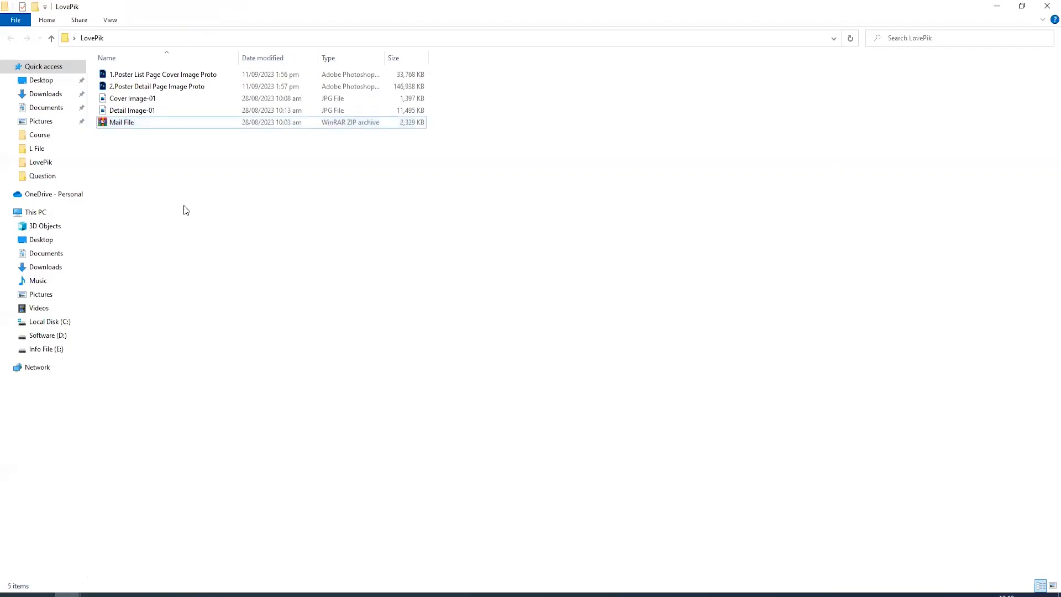
left_click(143, 114)
right_click(143, 114)
left_click(197, 457)
left_click(164, 112)
key("BackSpace")
key("BackSpace")
- Rename the Cover Image-01 file in the LovePik folder as Cover Image
left_click(154, 99)
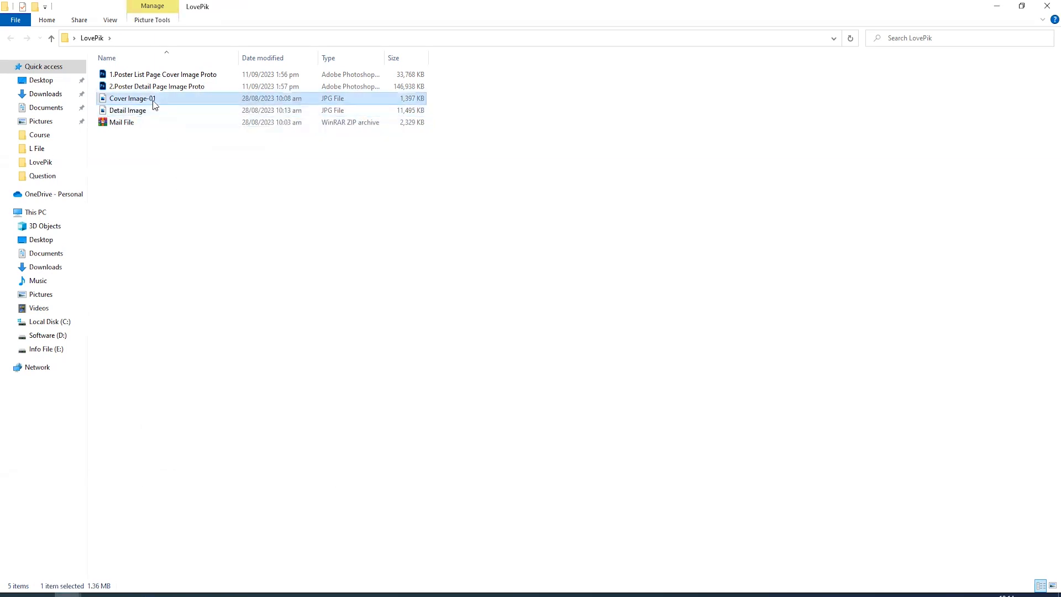
right_click(153, 100)
left_click(193, 445)
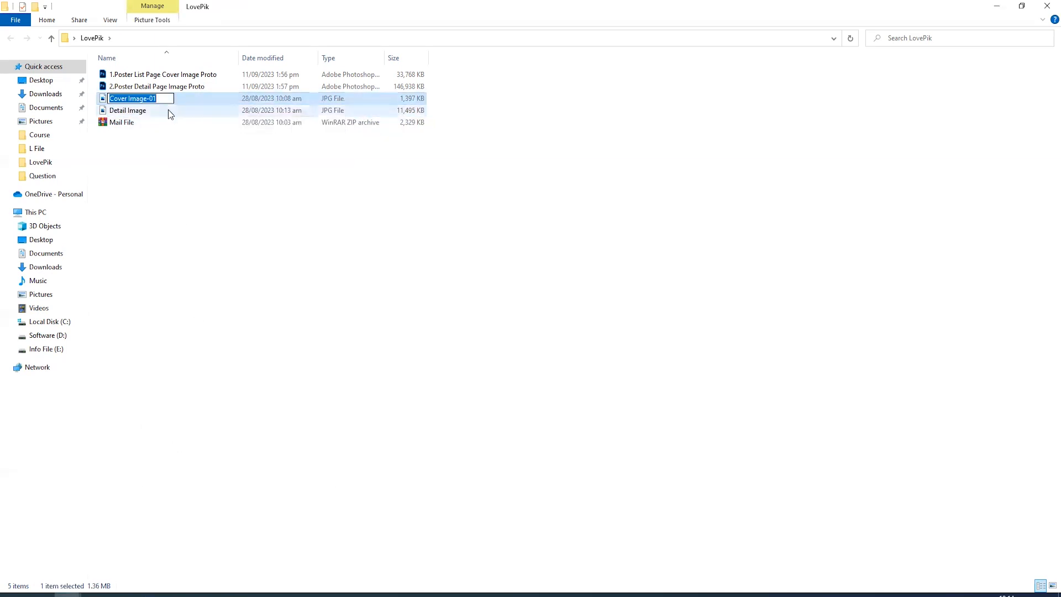
left_click(165, 100)
key("BackSpace")
key("BackSpace")
key("BackSpace")
left_click(165, 159)
- Review the cover image, detail image and zip file in the LovePik folder, and switch to the Lovepik upload page in Chrome
left_click_drag(150, 153, 115, 102)
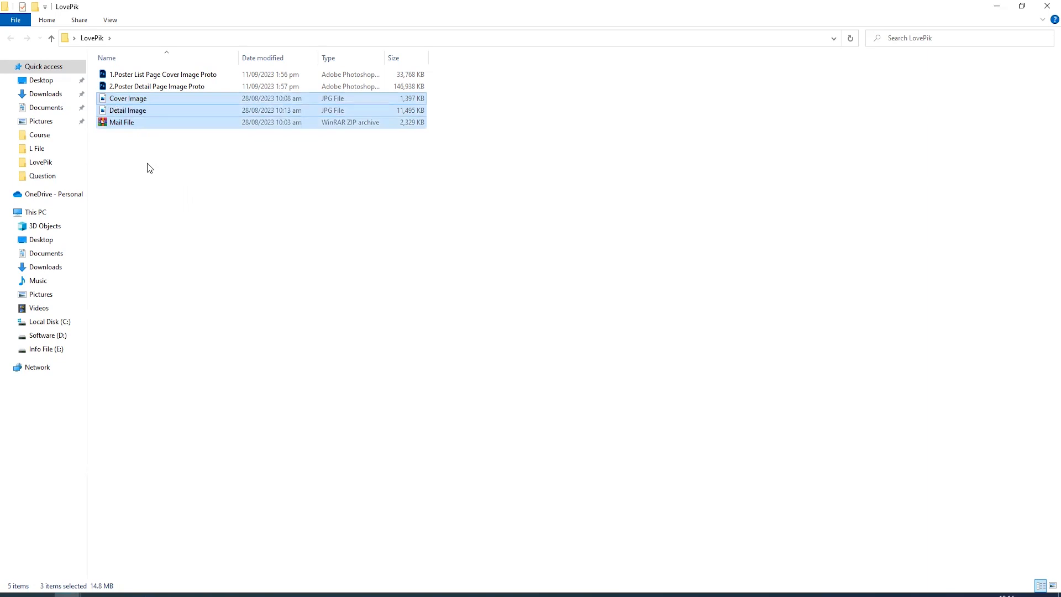
left_click(152, 198)
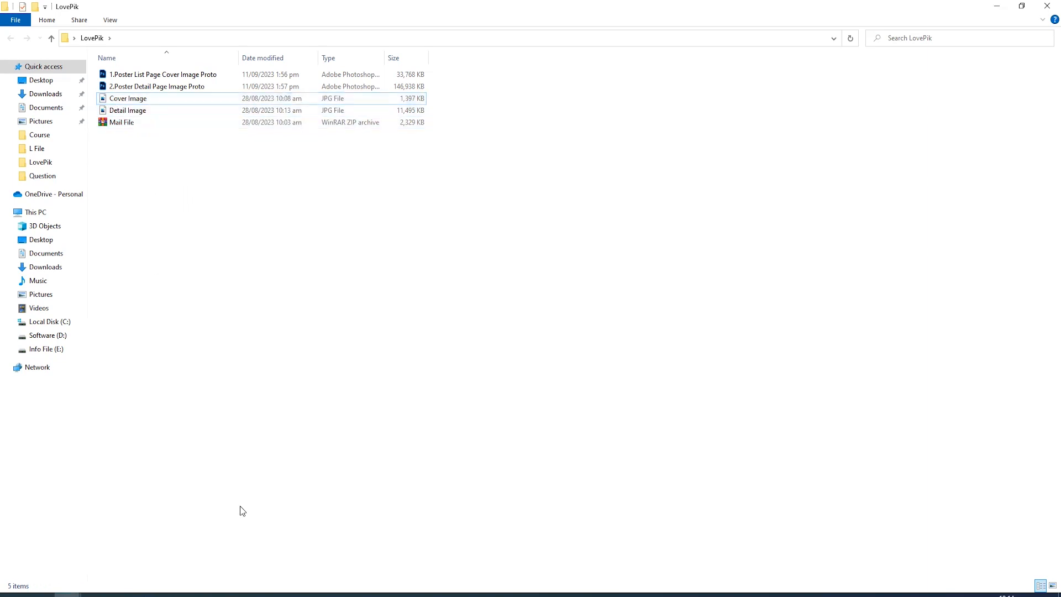
left_click(204, 595)
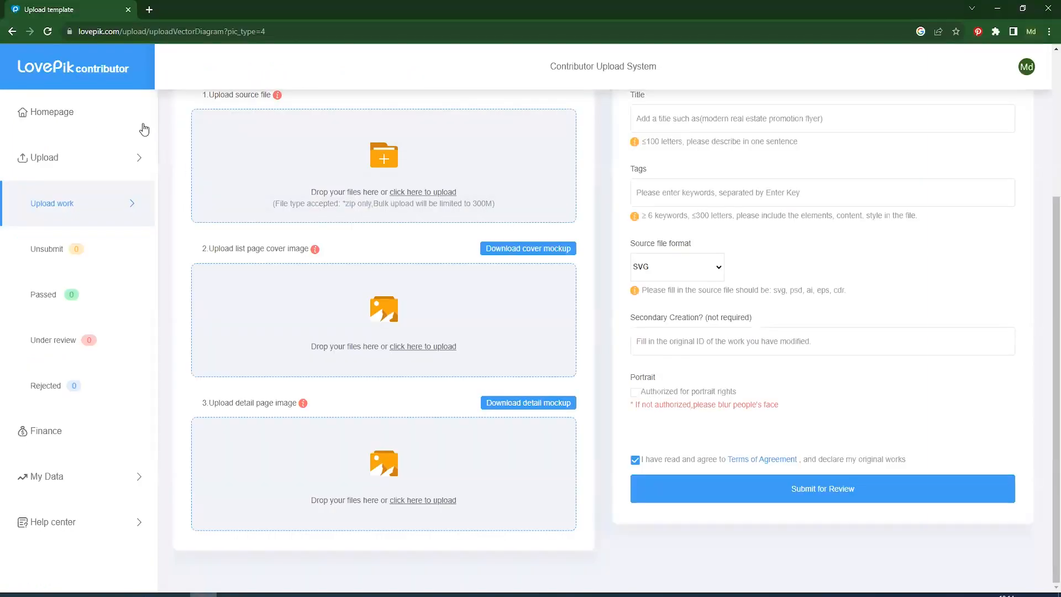
- Upload Mail File.zip from the LovePik folder on the Desktop as the source file
scroll(355, 333, "up", 2)
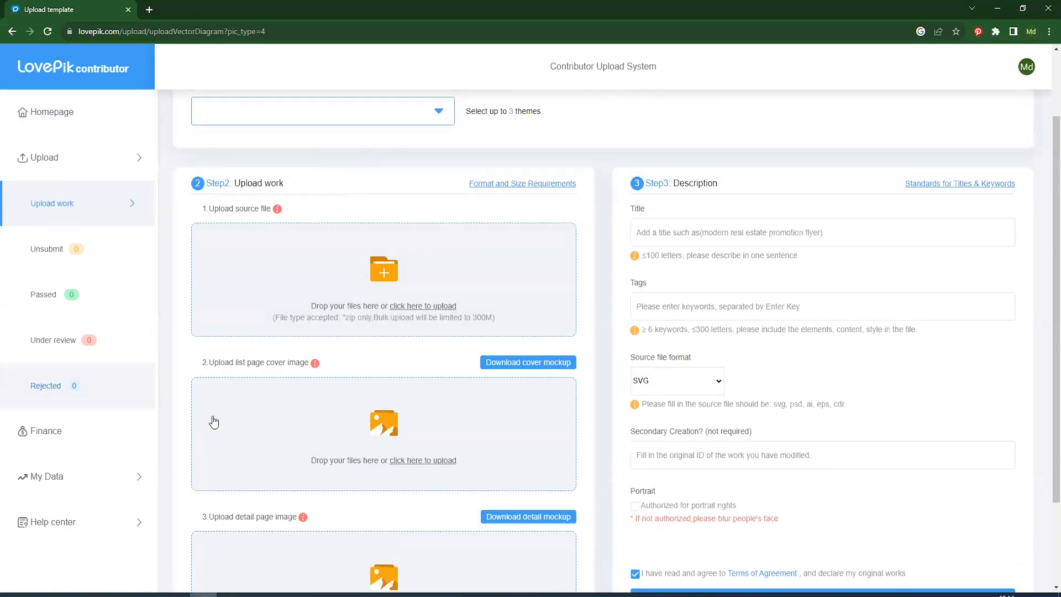
left_click(431, 305)
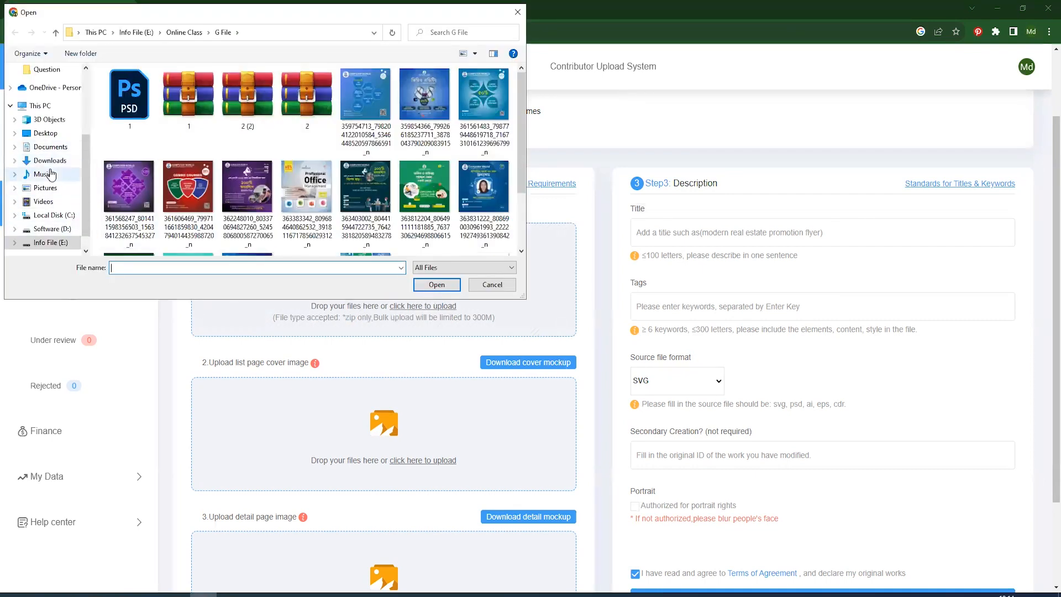
scroll(47, 160, "up", 1)
left_click(47, 148)
double_click(142, 99)
double_click(373, 119)
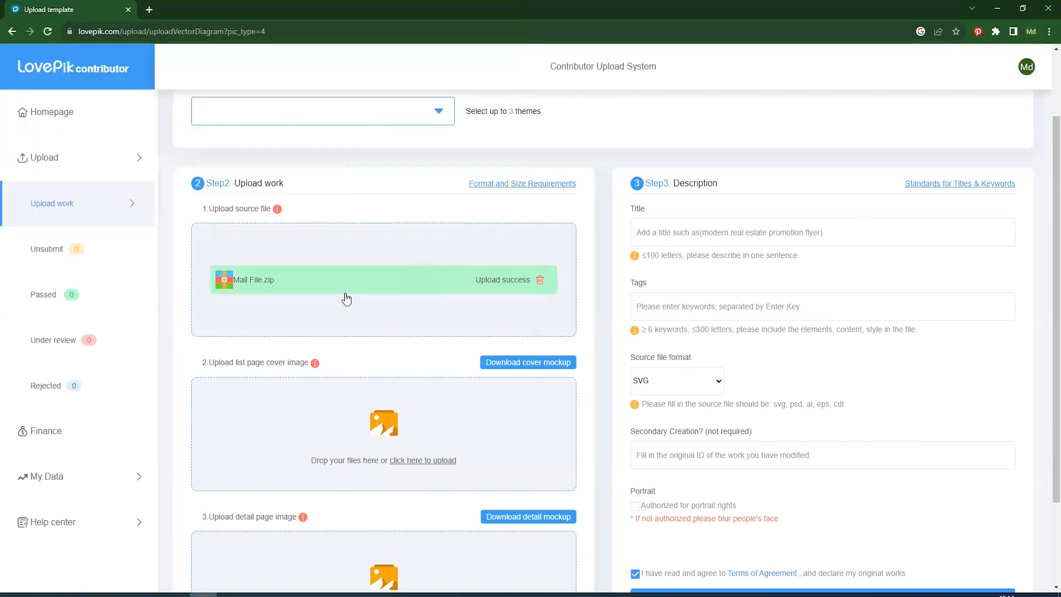
- Upload the Cover Image file from the LovePik folder as the list page cover image
scroll(387, 376, "down", 1)
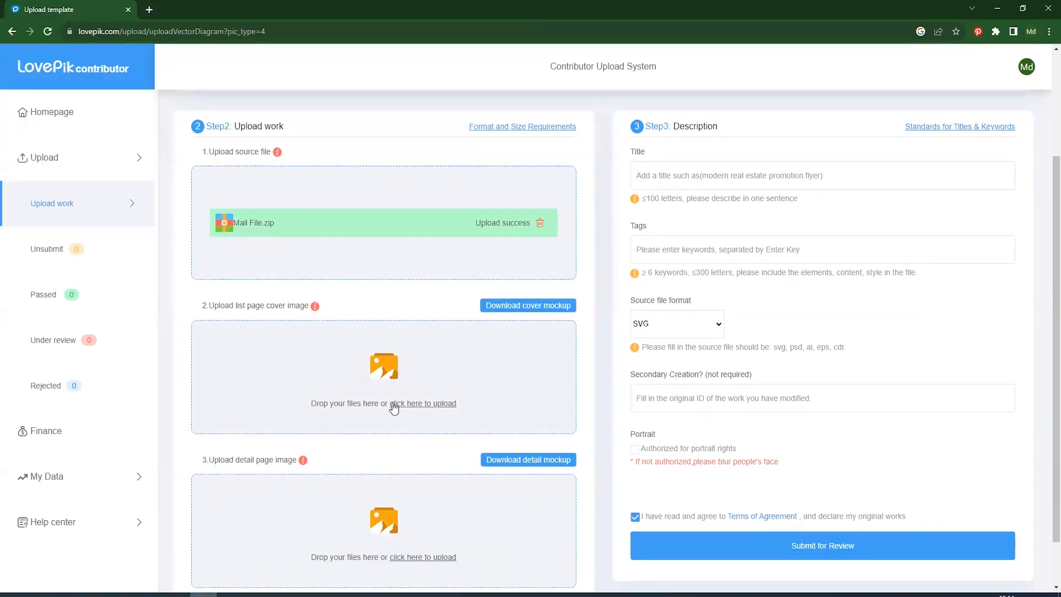
left_click(421, 405)
left_click(489, 284)
left_click(421, 403)
double_click(144, 98)
- Upload the Detail Image file from the LovePik folder as the detail page image
scroll(395, 414, "down", 1)
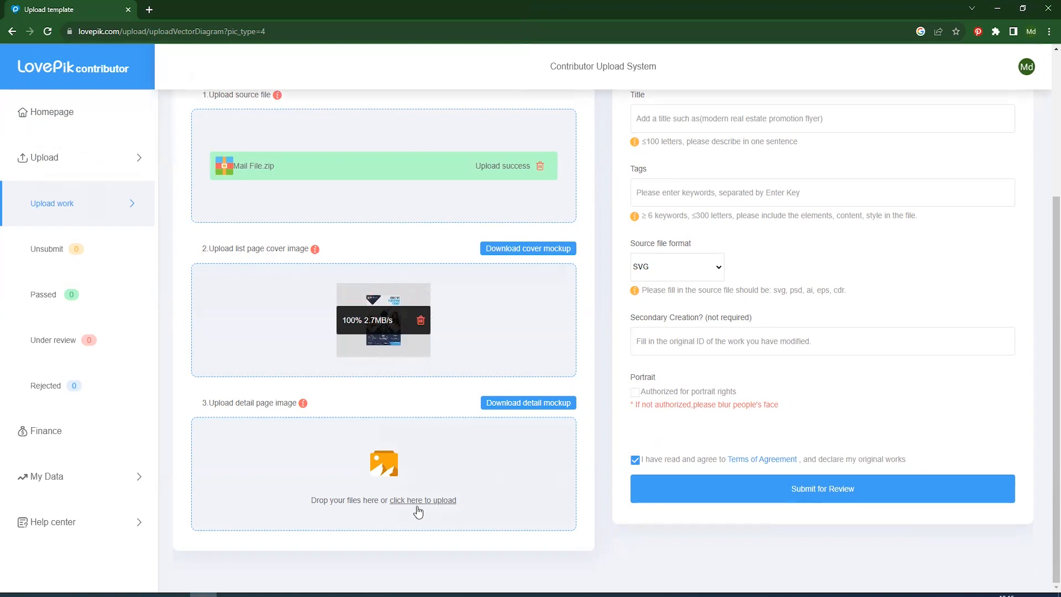
left_click(421, 501)
double_click(193, 111)
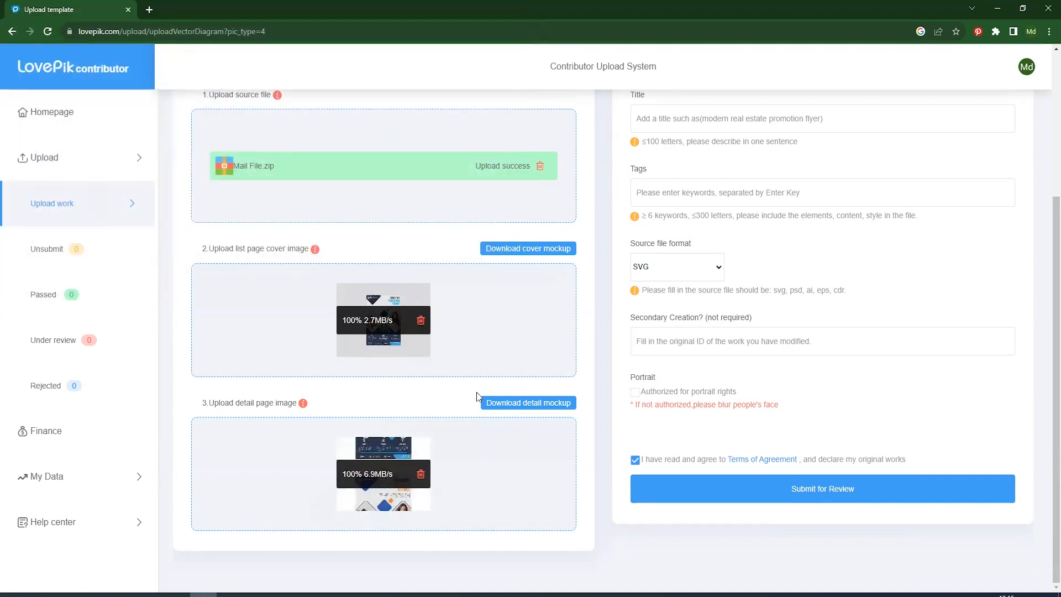
- Enter "Modern Trendy Company Business Flyer Template" as the title of the work
scroll(477, 392, "up", 4)
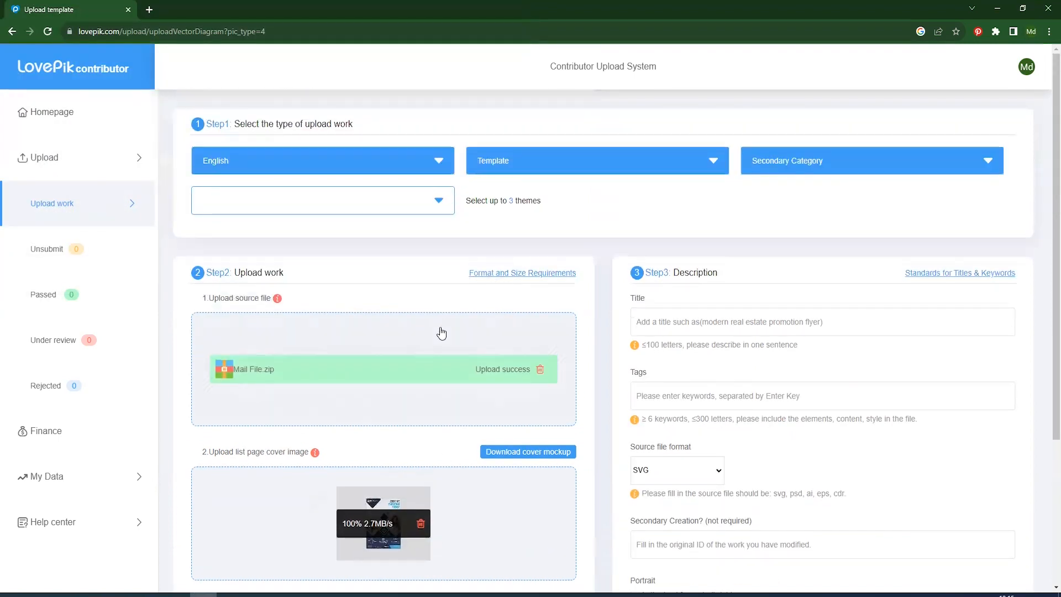
left_click(685, 321)
type("Modern Trendy Company Business Flyer Template")
- Add the tags "flyer", "mockup", "design" and "banner art" to the work's description
scroll(676, 214, "down", 2)
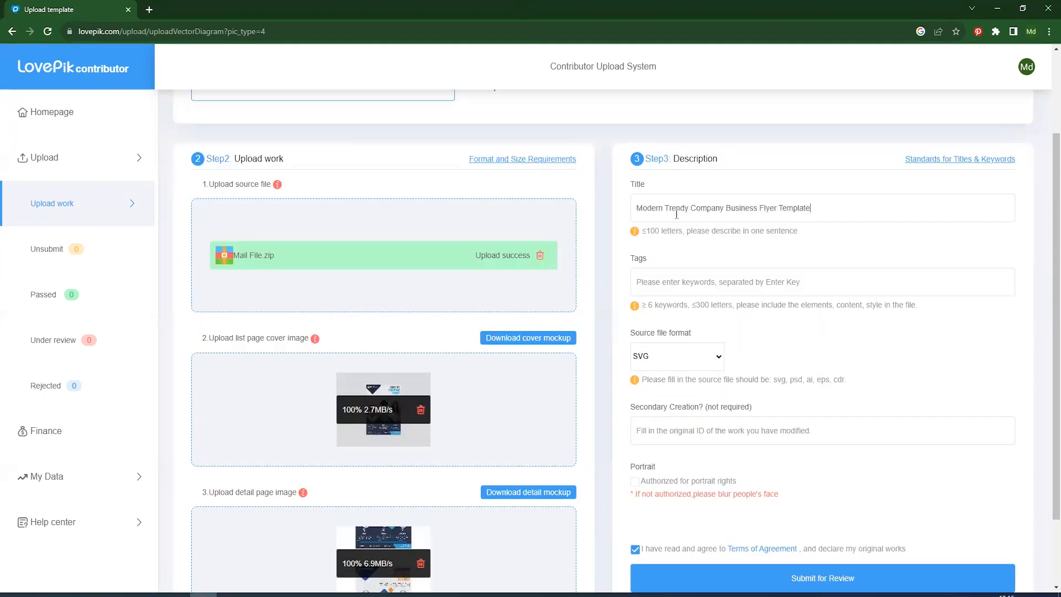
left_click(683, 288)
type("flyer")
key("Return")
type("mockup")
key("Return")
type("design")
key("Return")
type("banner art")
key("Return")
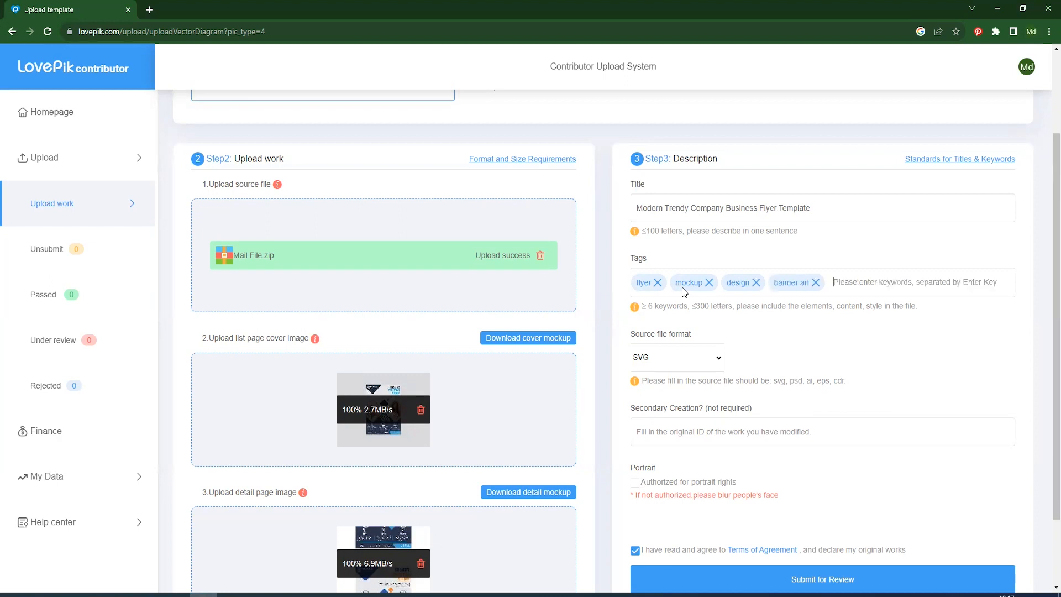
- Add the further tags "free file", "flyer mockup" and "modern flyer"
type("free file")
key("Return")
type("flyer mockup")
key("Return")
type("modern flyer")
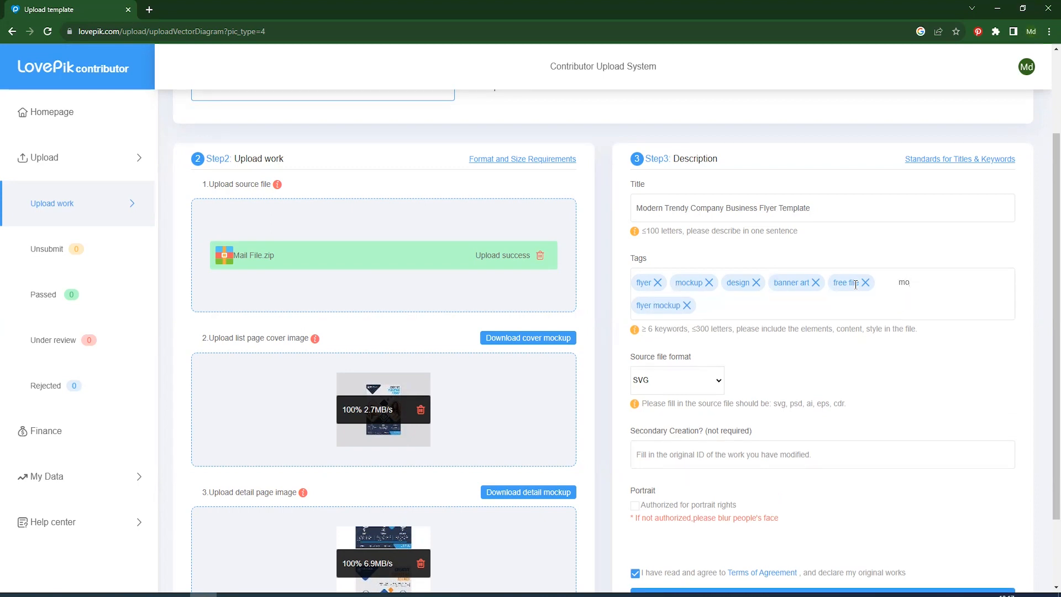
key("Return")
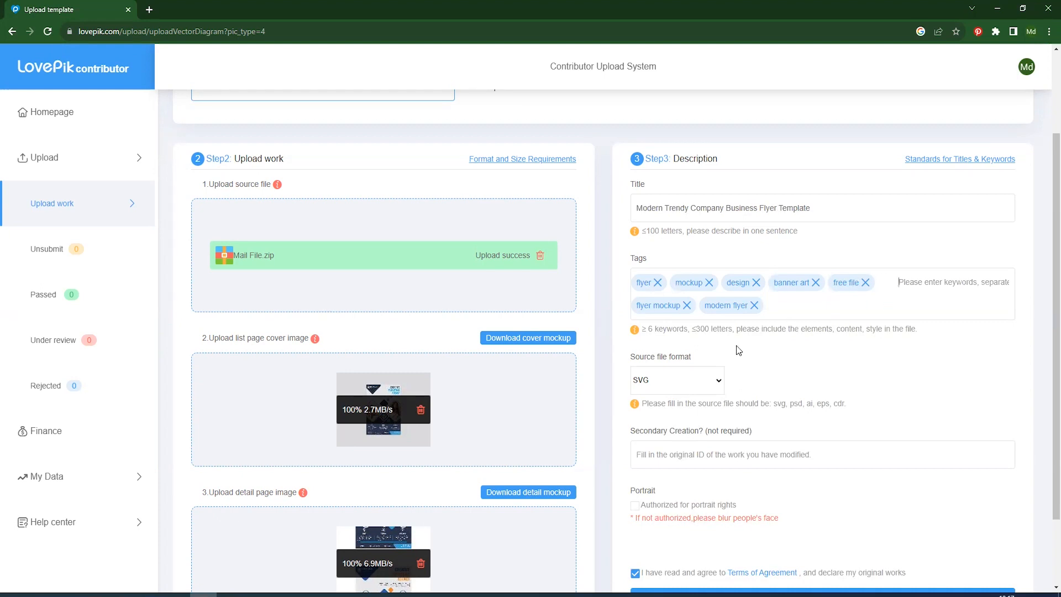
- Set the source file format of the work to AI
left_click(696, 375)
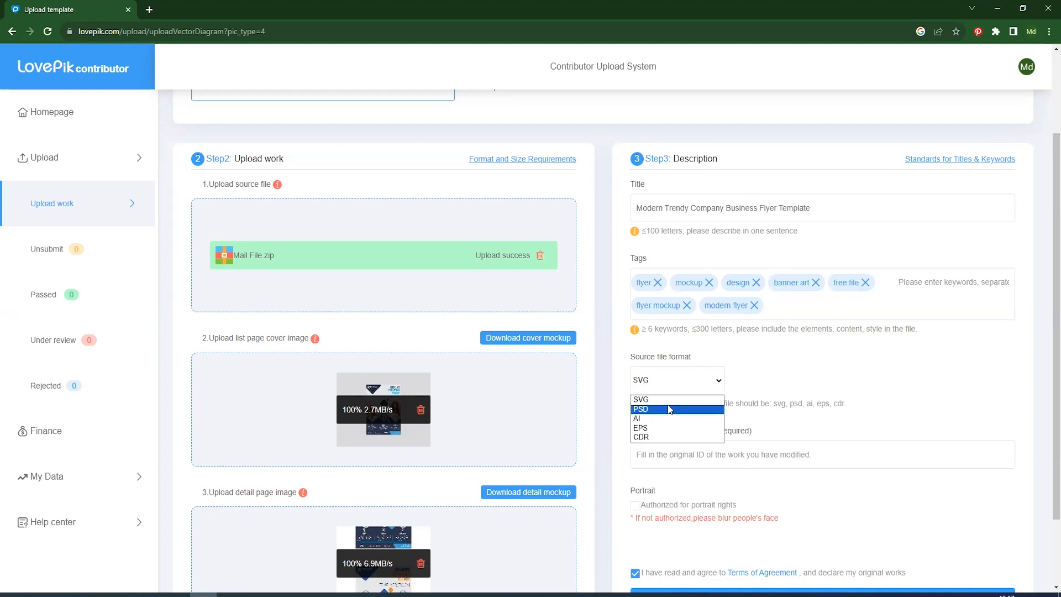
left_click(663, 421)
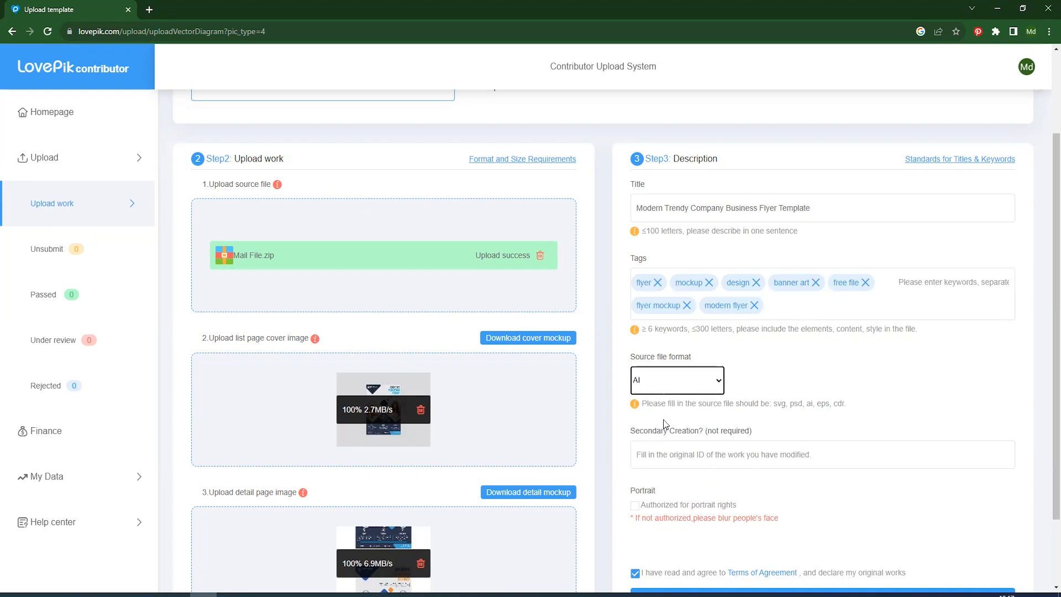
left_click(675, 385)
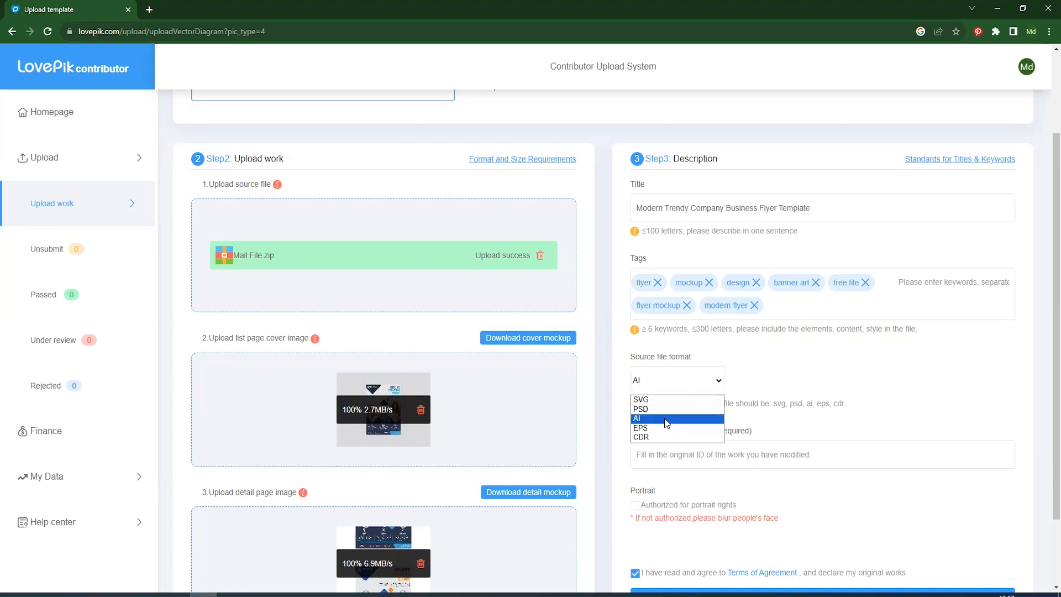
left_click(664, 428)
left_click(678, 385)
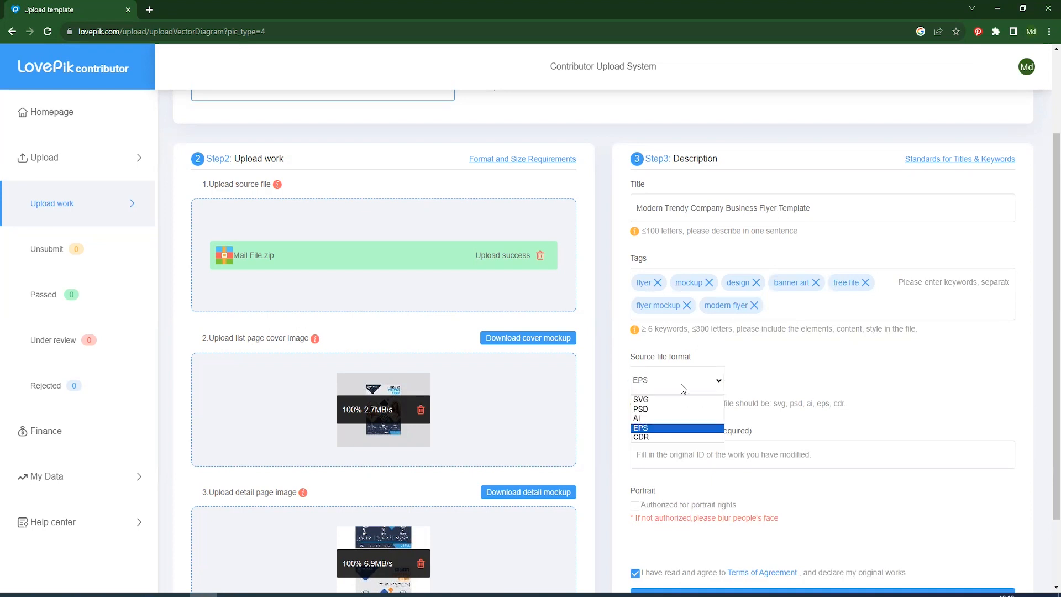
left_click(655, 419)
left_click(677, 380)
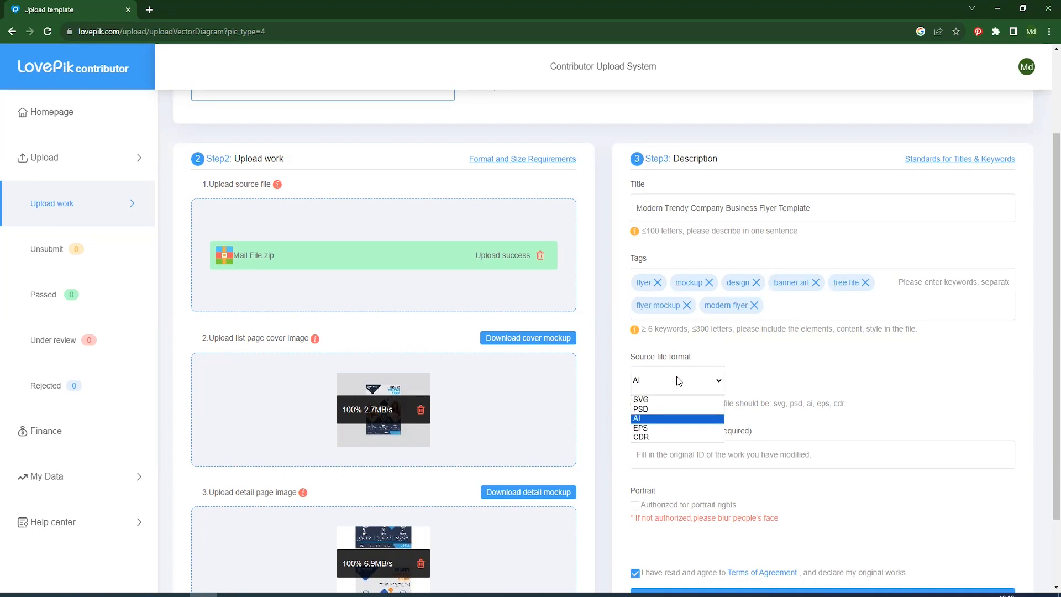
left_click(658, 418)
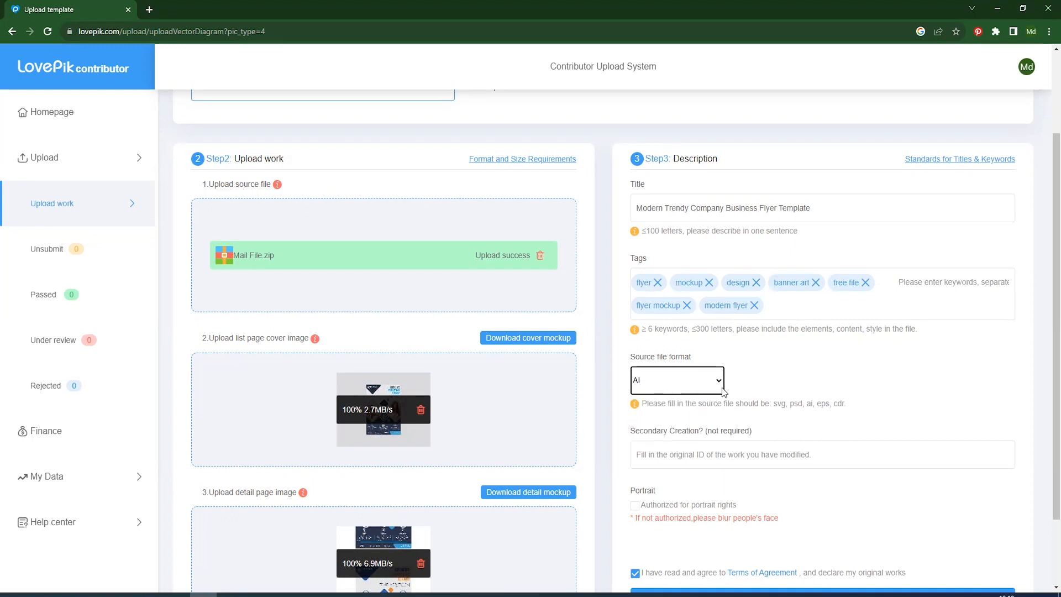
- Try to submit the flyer template for review
scroll(688, 410, "down", 2)
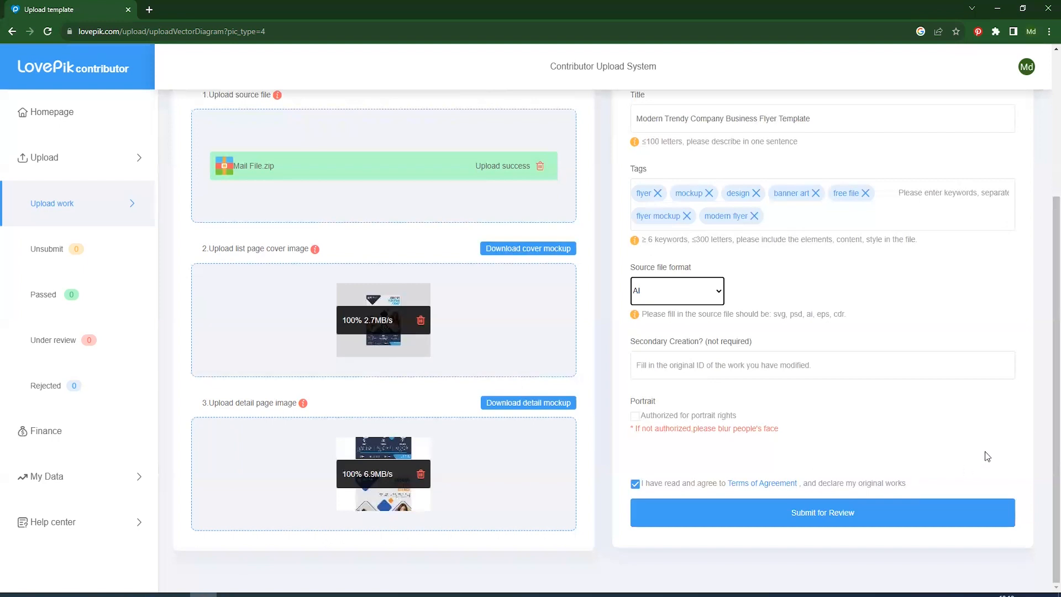
left_click(839, 523)
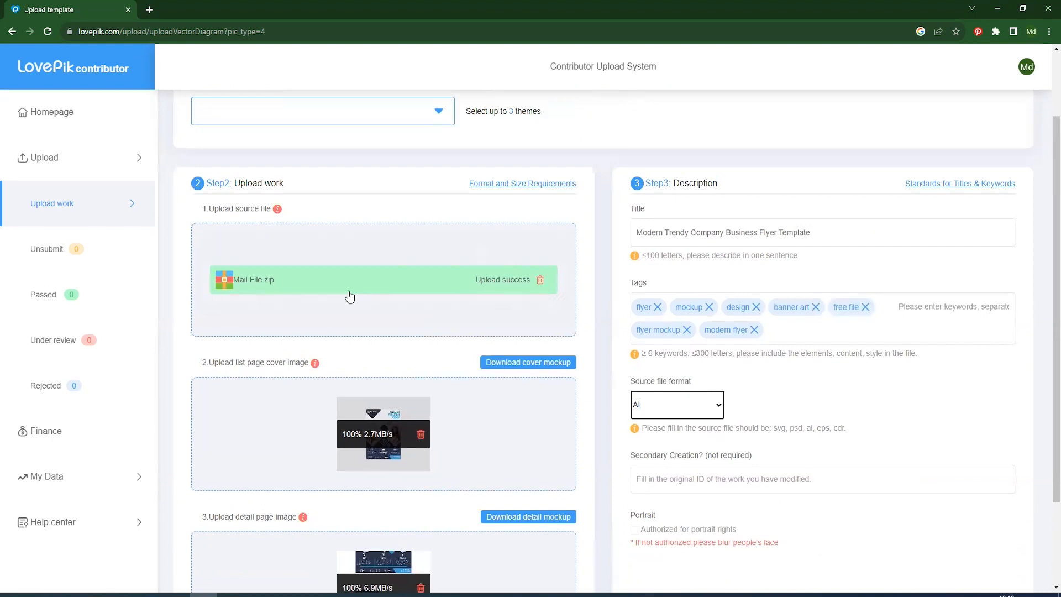
- Review the uploaded files, title, tags and source format of the flyer form and of the filled-in food social media banner form
scroll(279, 427, "down", 1)
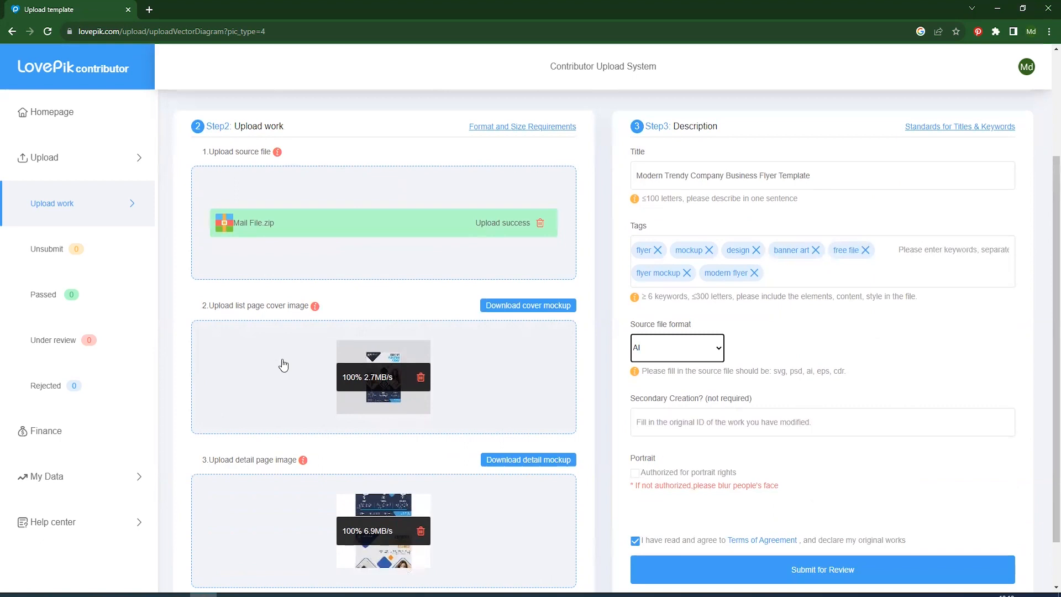
scroll(385, 377, "down", 1)
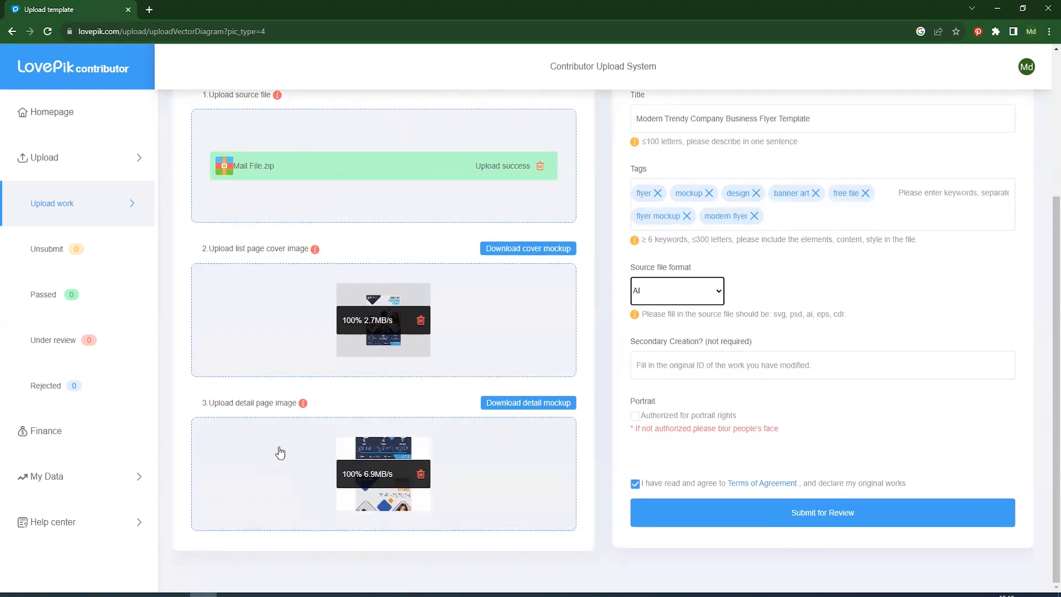
scroll(608, 298, "up", 4)
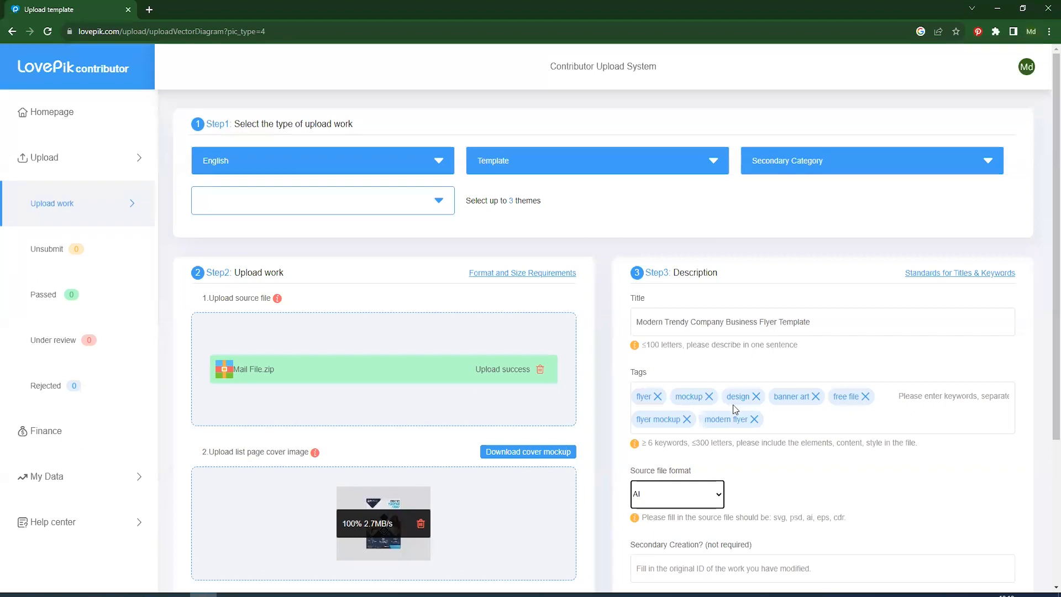
scroll(771, 408, "down", 2)
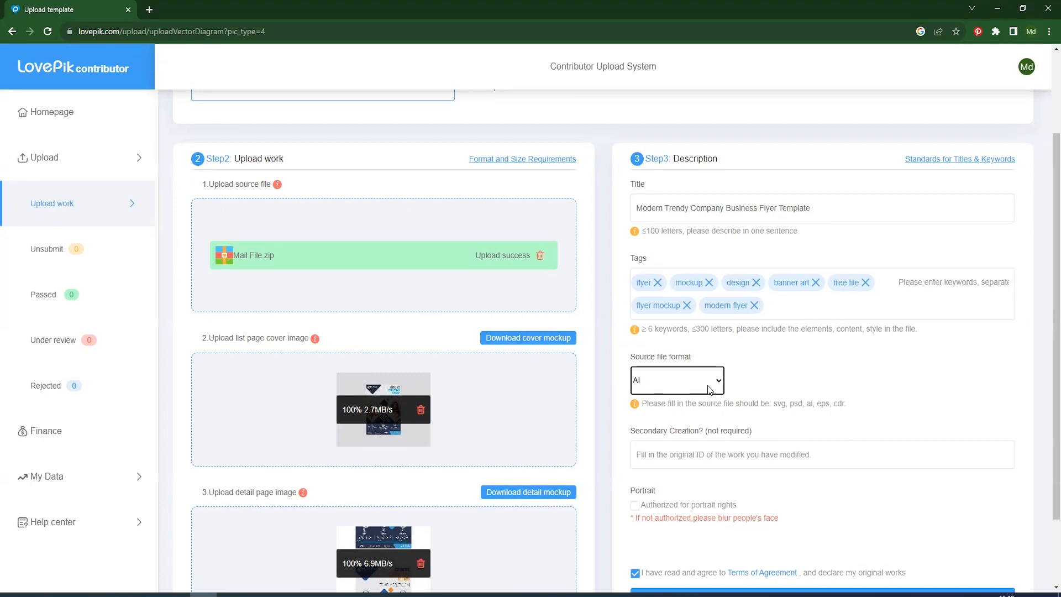
scroll(753, 422, "down", 1)
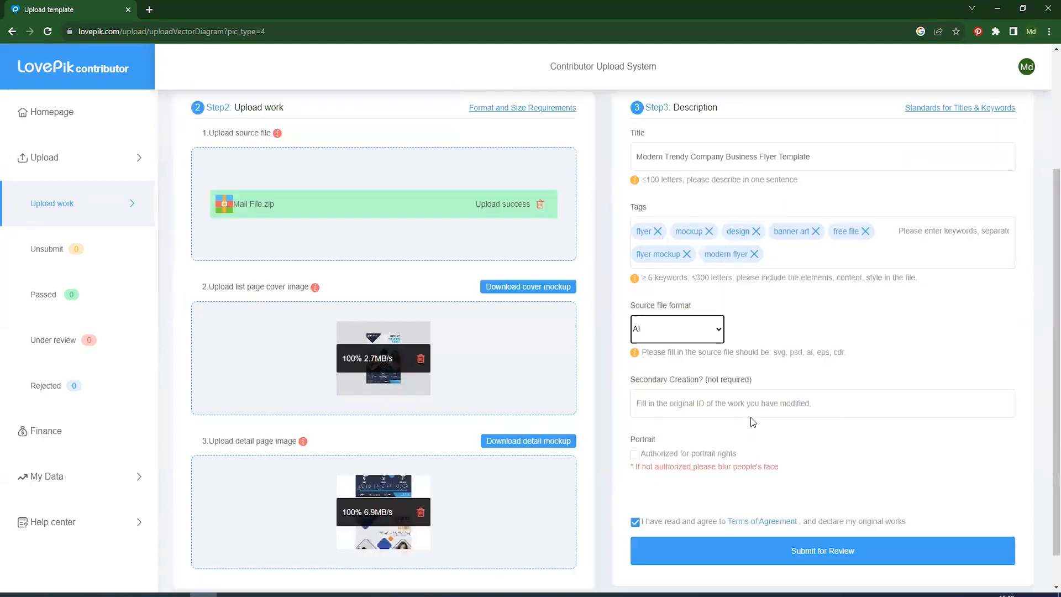
scroll(752, 422, "down", 1)
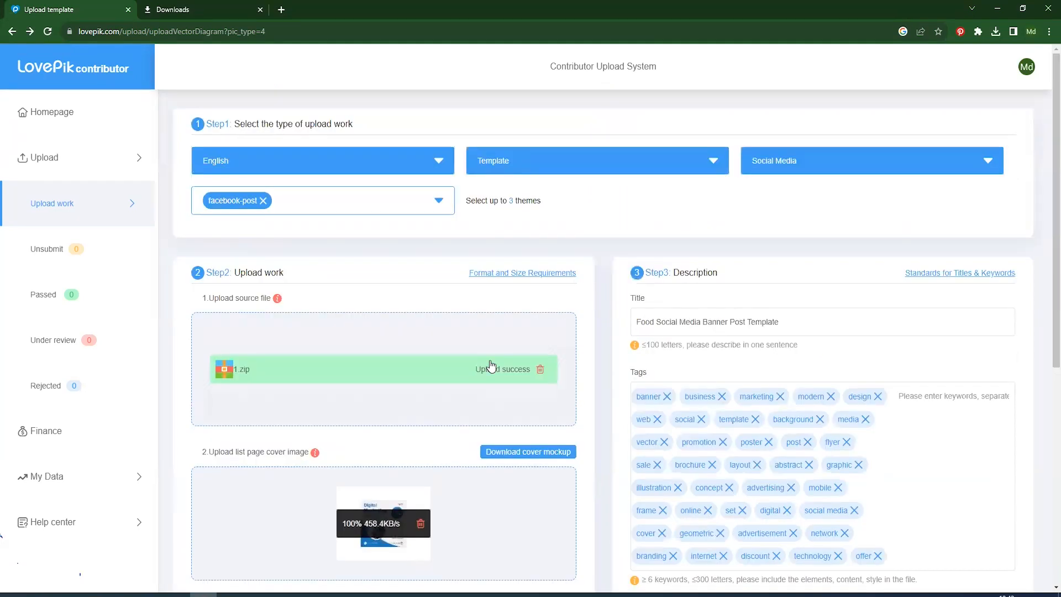
scroll(520, 350, "down", 5)
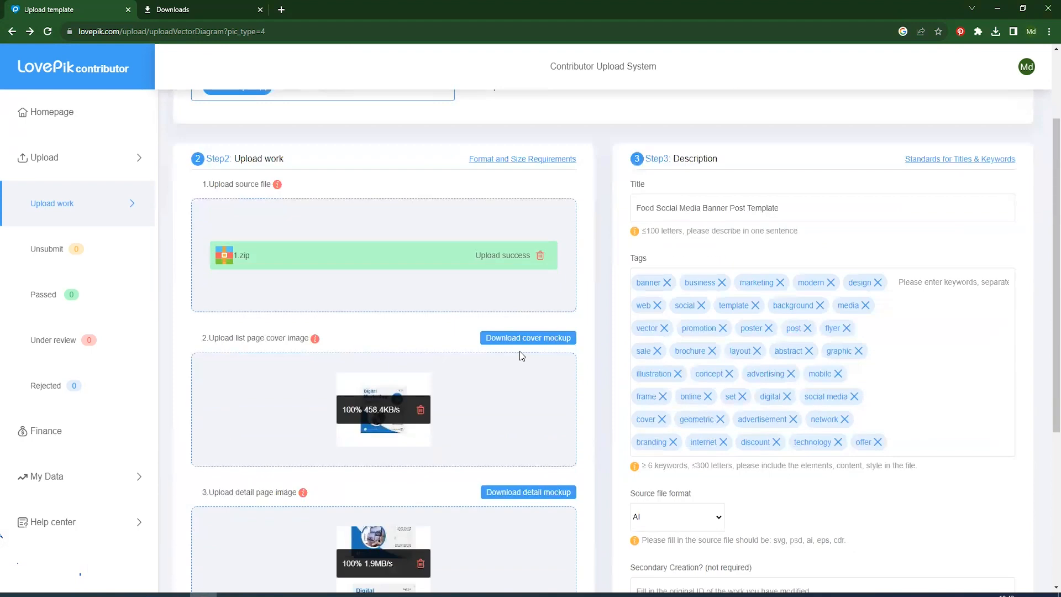